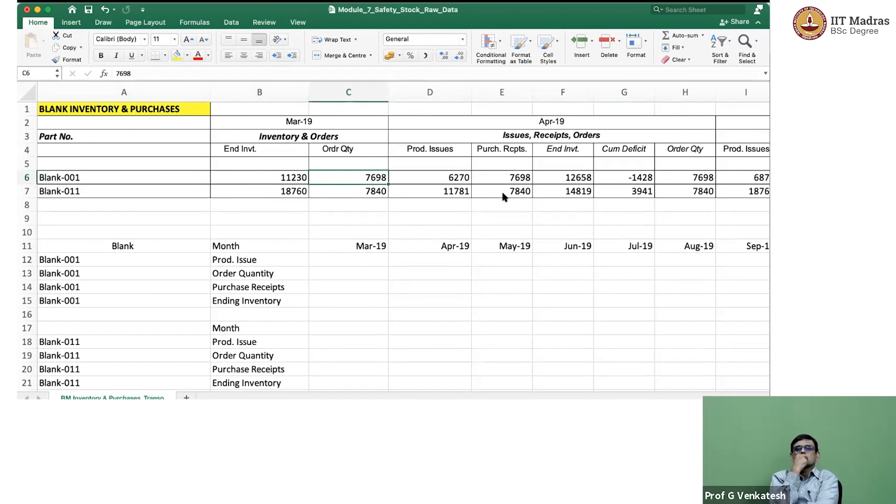
Examine Blank-001's April 2019 figures, from production issues and purchase receipts through ending inventory and cumulative deficit to order quantity.
key("Right")
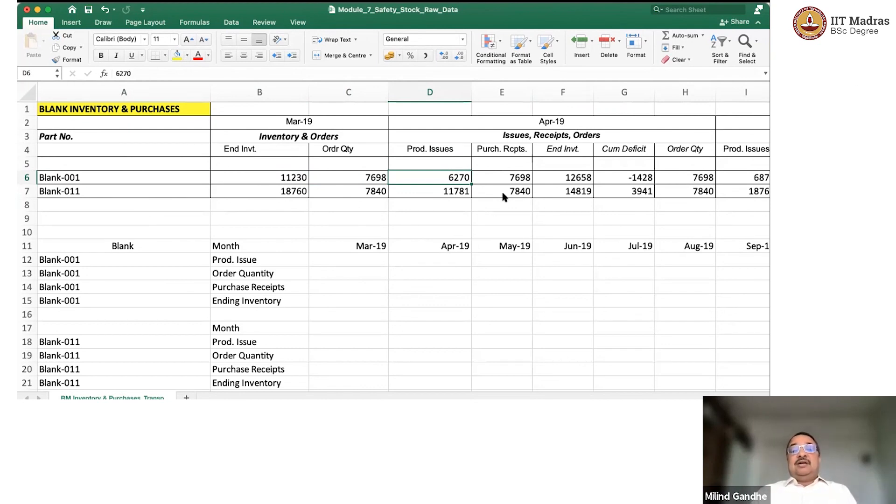
key("Right")
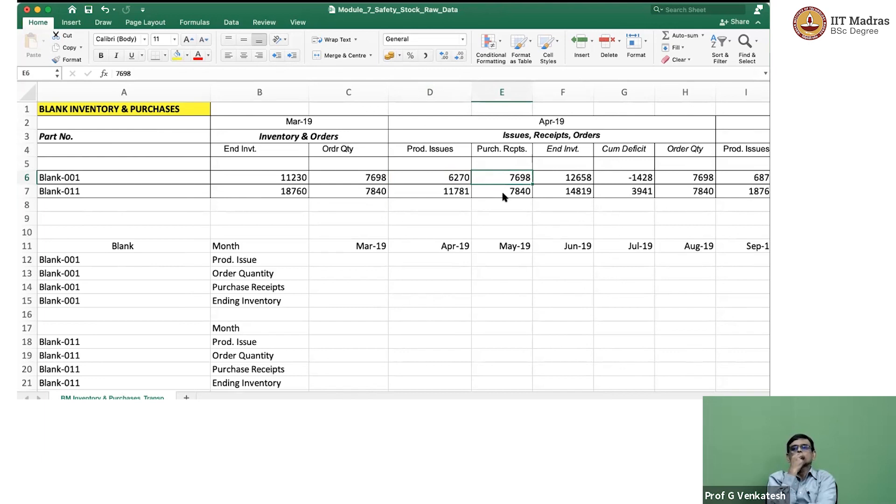
key("Right")
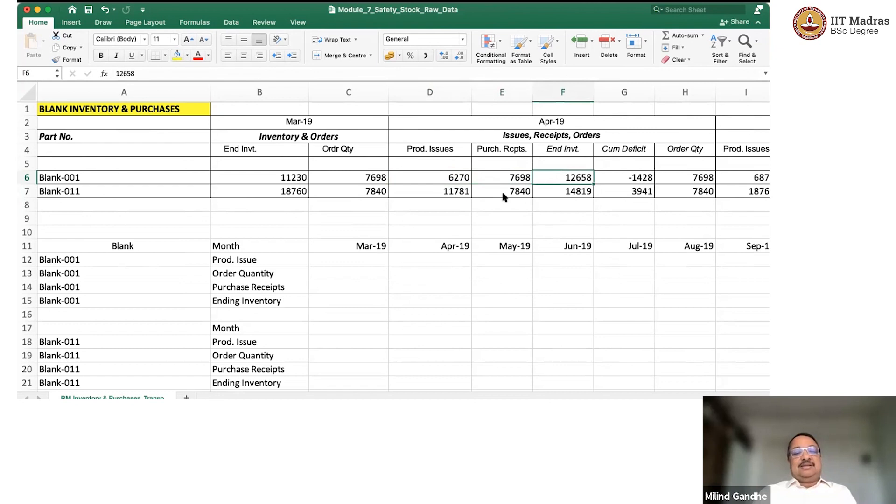
key("Left")
key("Left")
key("Left")
key("Right")
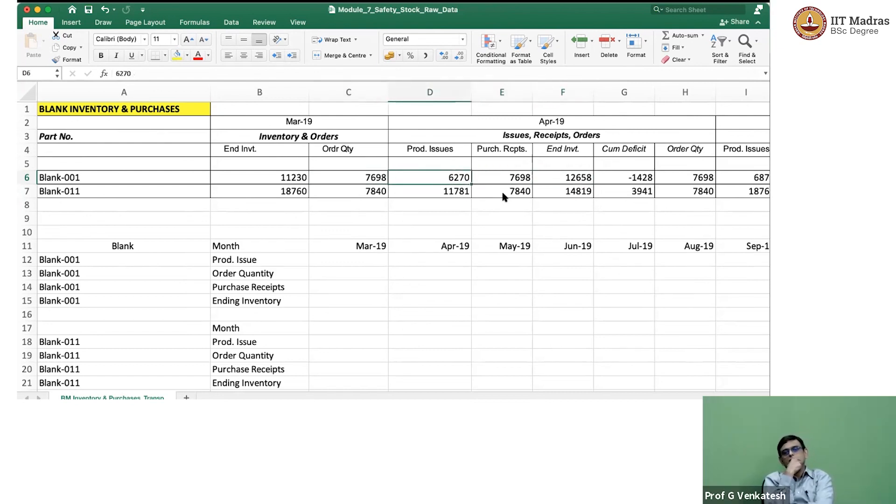
key("Right")
key("Right")
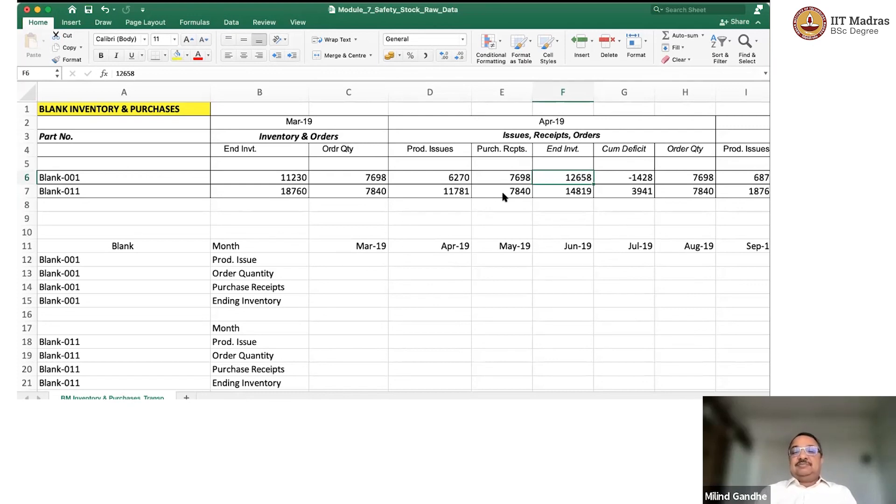
key("Right")
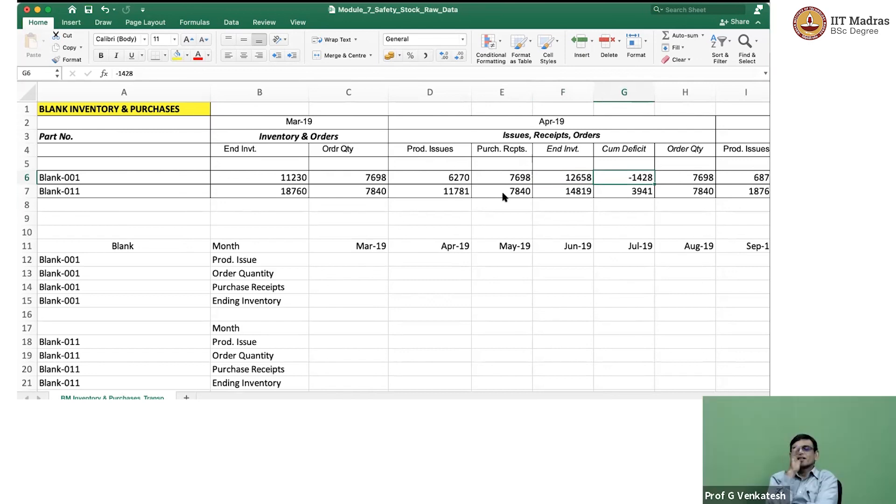
key("Right")
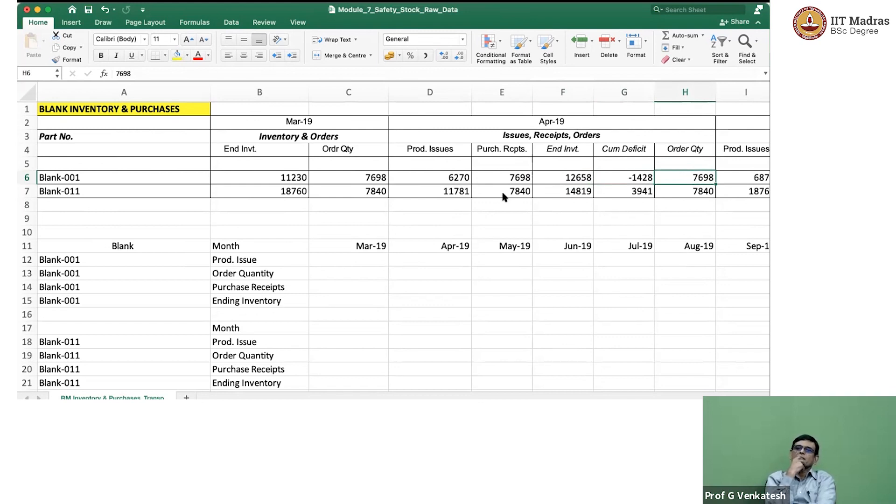
Examine Blank-011's row across the April and May 2019 figures, checking its April order quantity.
key("Down")
key("Left")
key("Left")
key("Left")
key("Left")
key("Left")
key("Left")
key("Left")
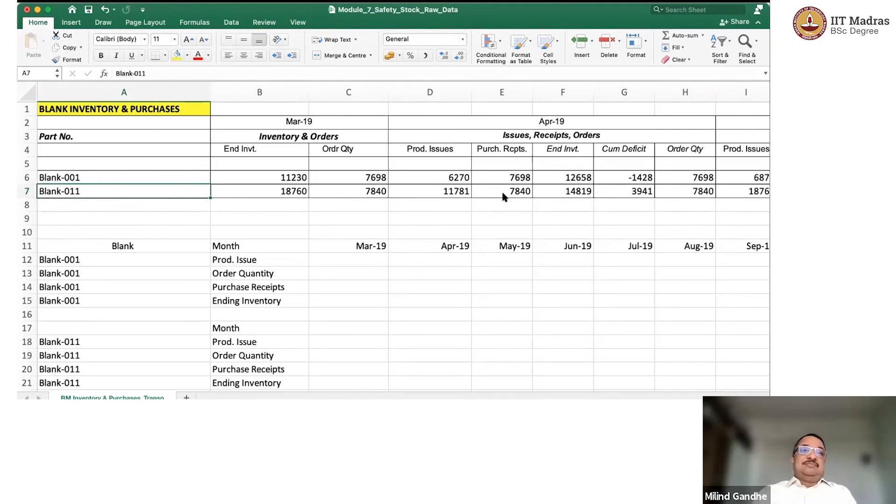
key("Right")
key("Right")
key("Right")
key("Right")
key("Right")
key("Right")
key("Right")
key("Right")
key("Right")
key("Right")
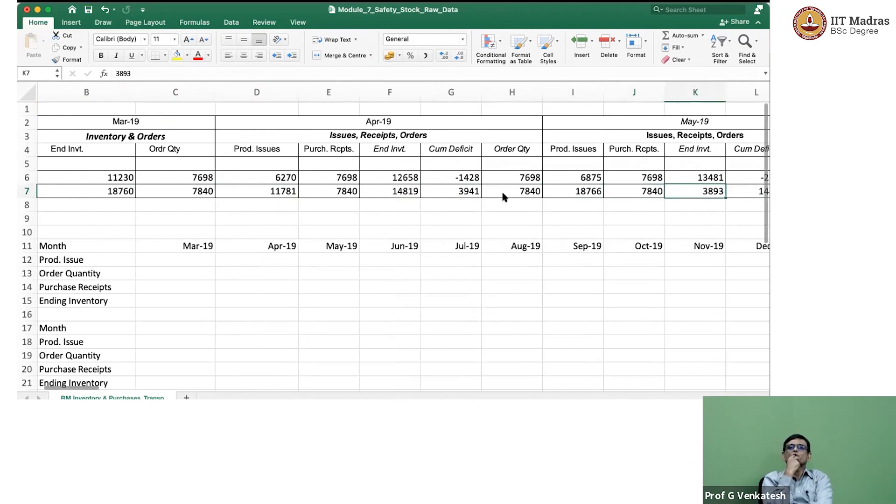
key("Left")
key("Left")
key("Left")
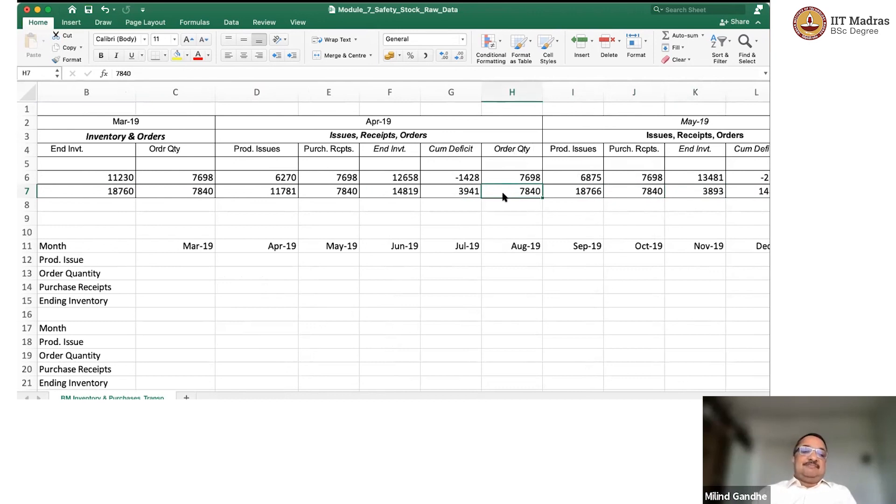
key("Left")
key("Left")
key("Left")
key("Left")
key("Left")
key("Left")
key("Left")
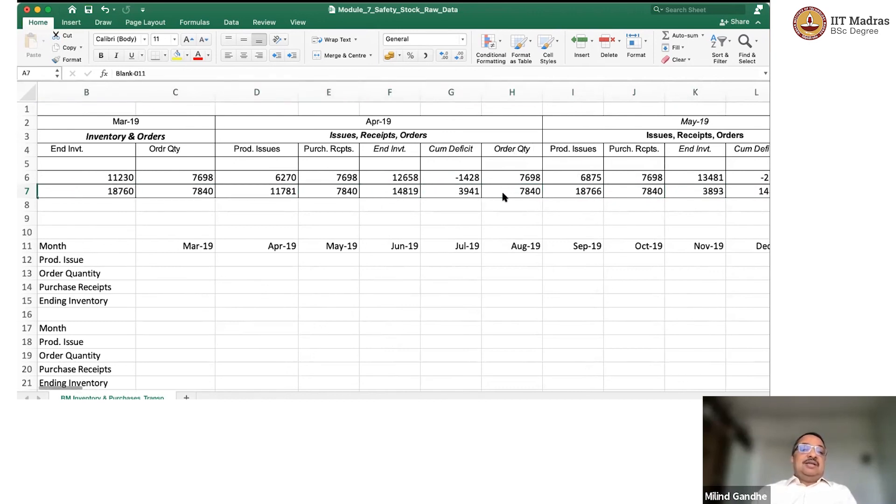
Examine Blank-001's monthly figures through June 2019, checking its June purchase receipts against the May order quantity.
key("Up")
key("Up")
key("Up")
key("Up")
key("Up")
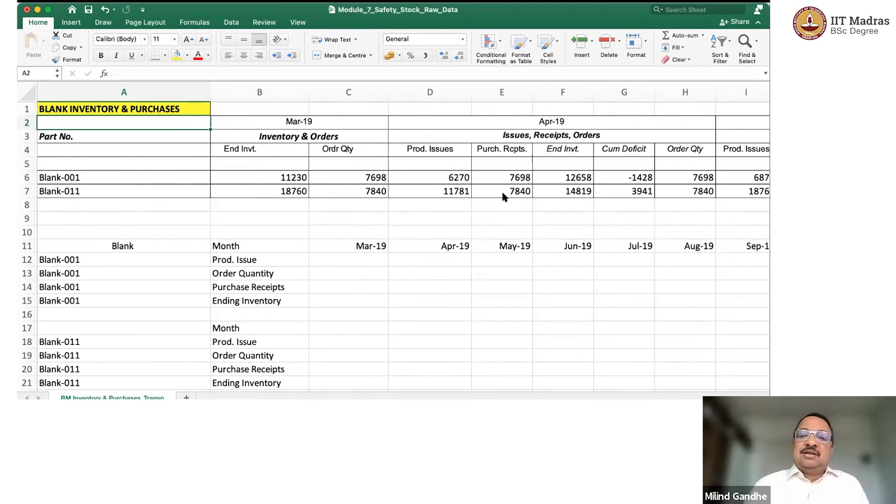
key("Down")
key("Down")
key("Down")
key("Down")
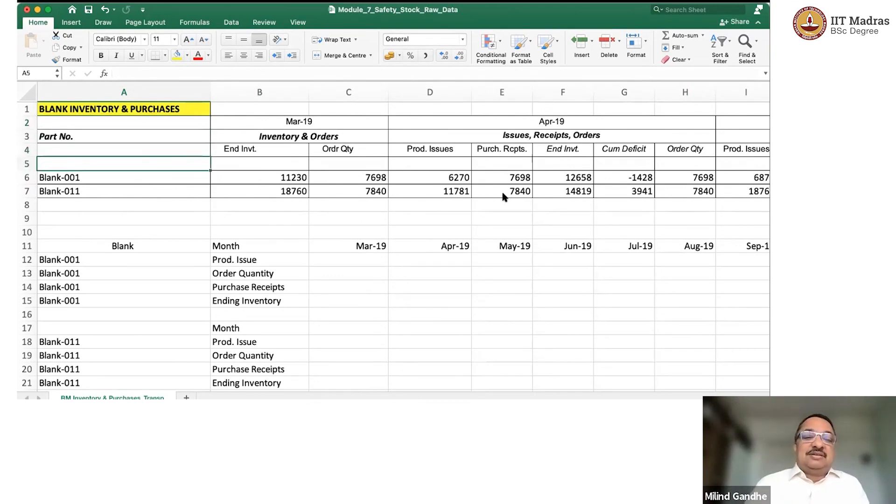
key("Right")
key("Right")
key("Right")
key("Right")
key("Right")
key("Right")
key("Right")
key("Right")
key("Right")
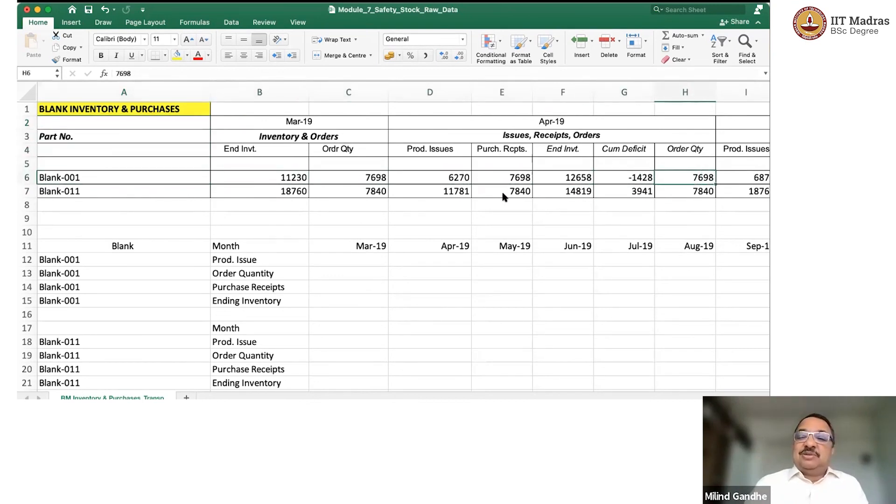
key("Right")
key("Right")
key("Right")
key("Right")
key("Right")
key("Right")
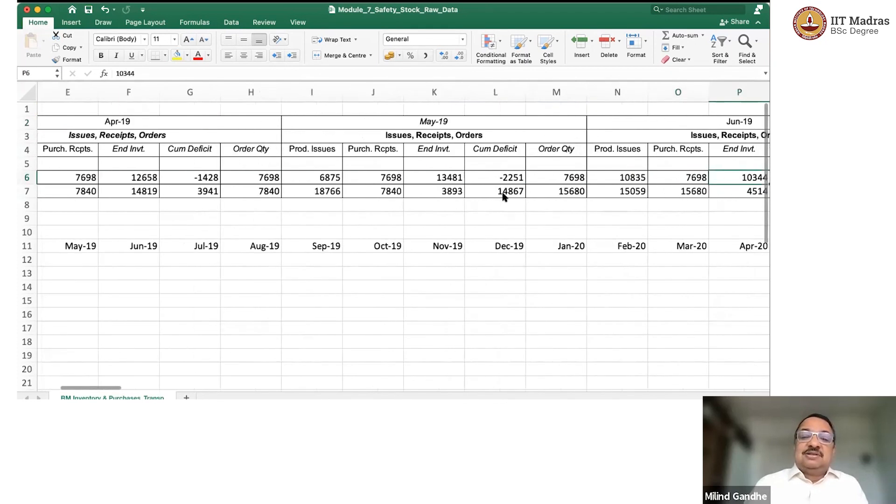
key("Right")
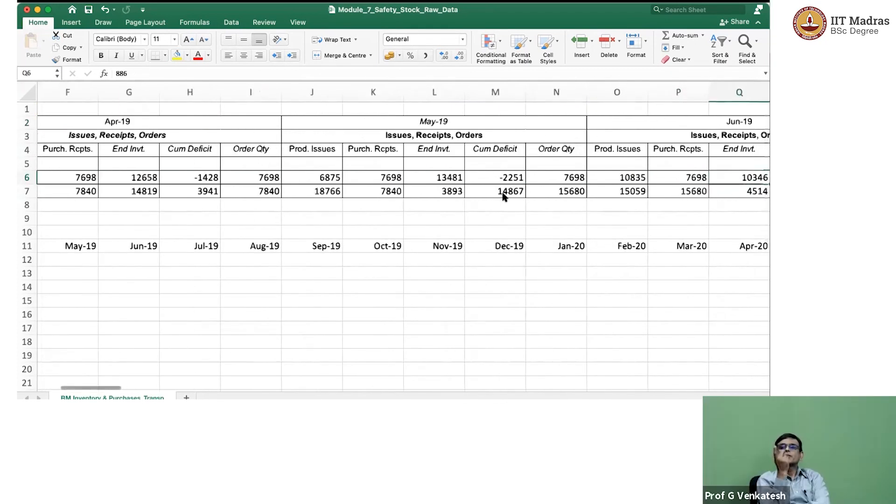
key("Right")
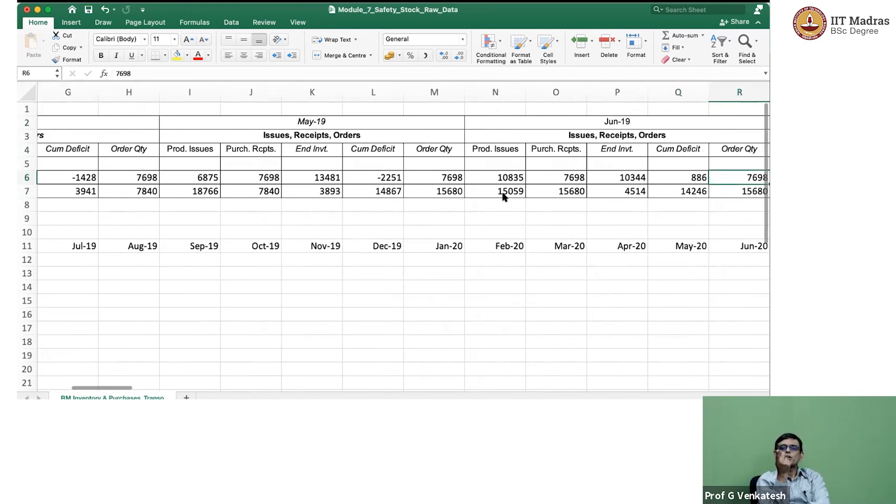
key("Right")
key("Left")
key("Left")
key("Left")
key("Left")
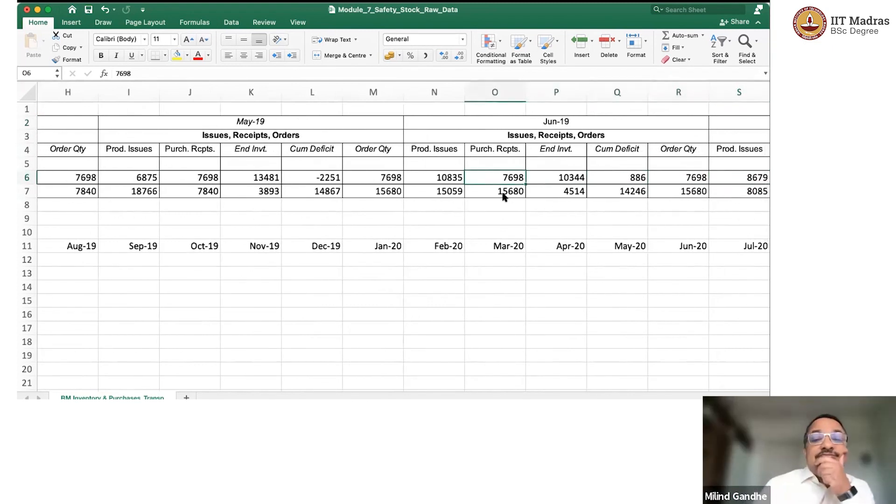
key("Left")
key("Left")
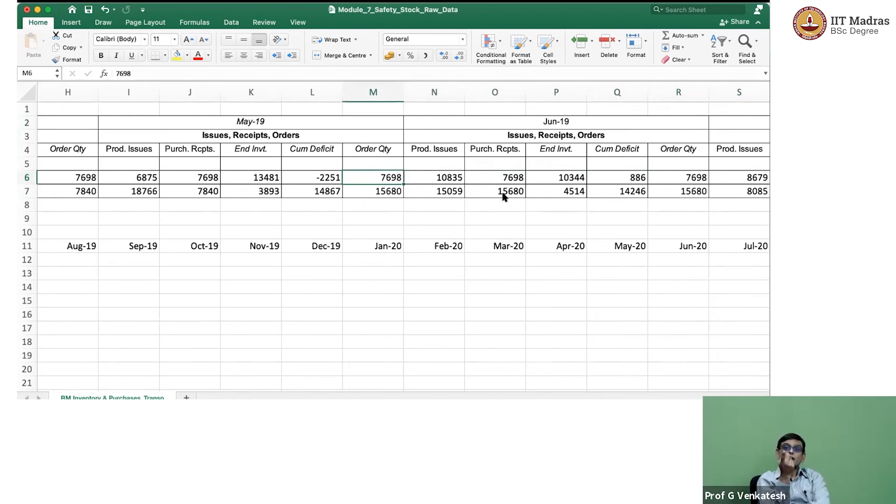
Examine Blank-011's figures from the May 2019 order quantity through the June and July 2019 columns.
key("Down")
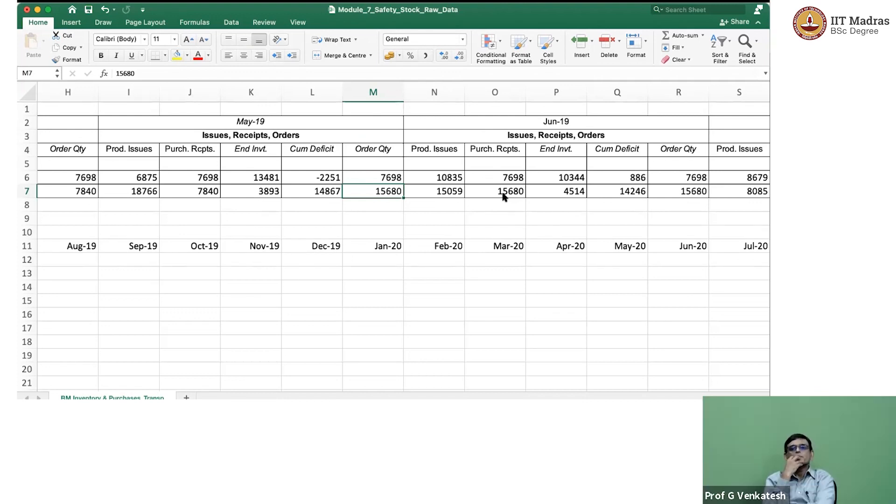
key("Right")
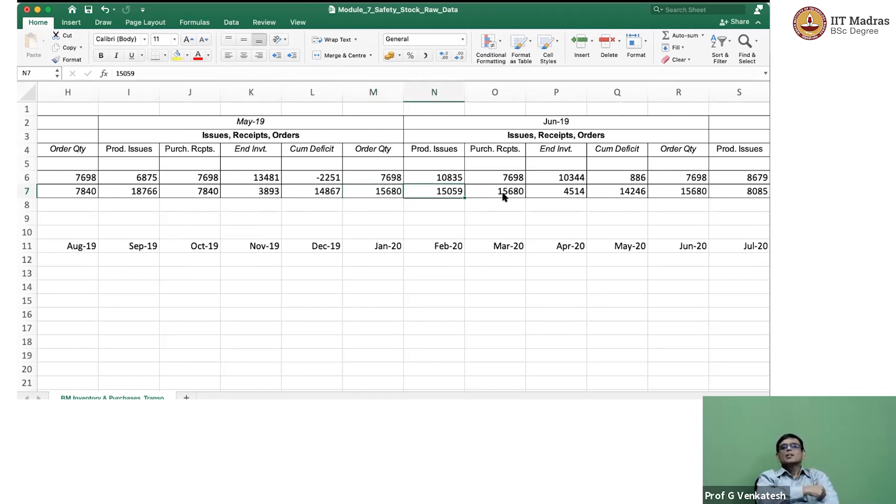
key("Right")
key("Right")
key("Right")
key("Right")
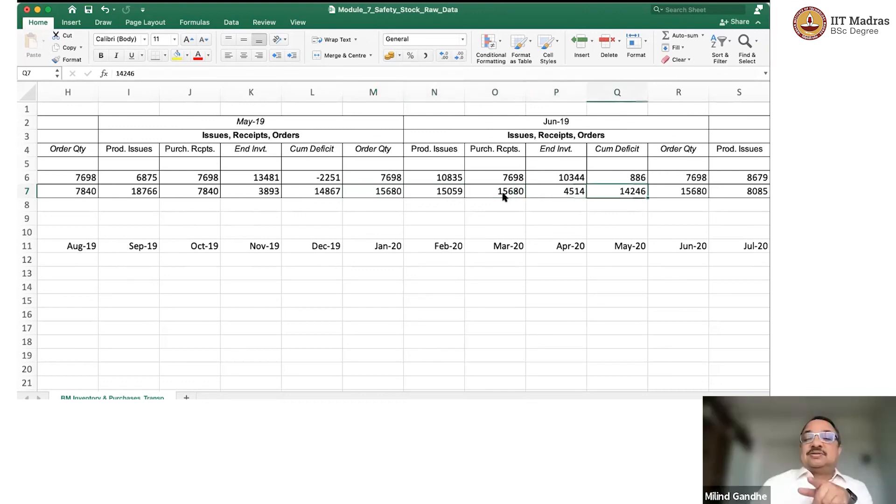
key("Right")
key("Right")
key("Right")
key("Right")
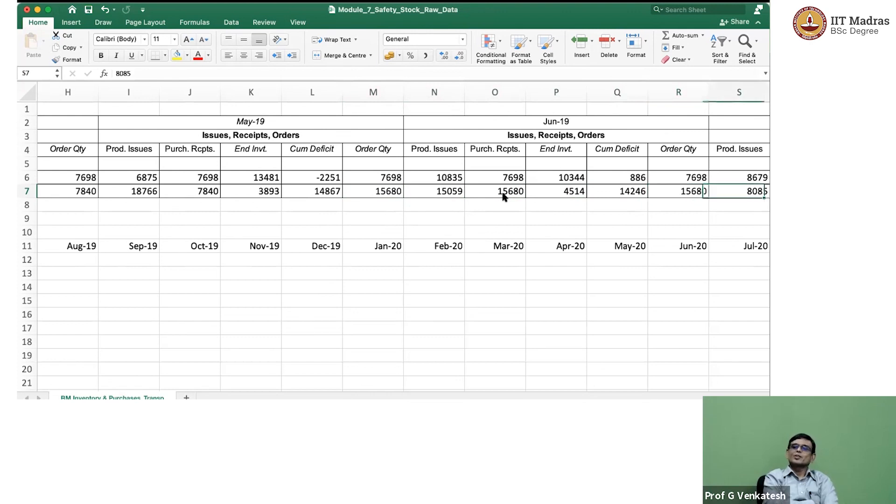
key("Right")
key("Left")
key("Left")
key("Right")
key("Right")
key("Right")
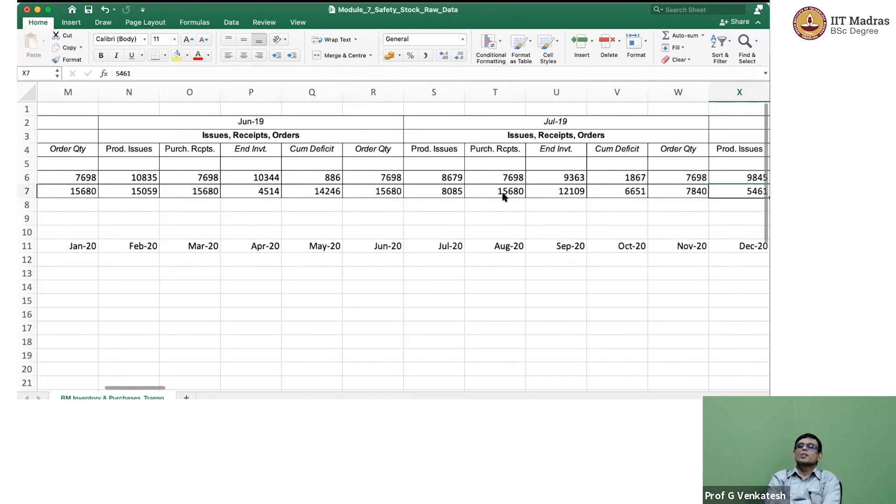
key("Left")
key("Right")
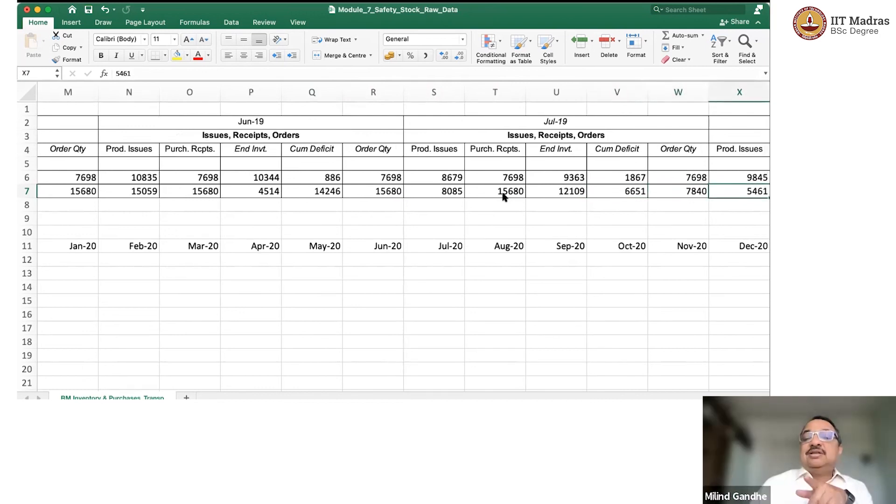
Examine Blank-011's August to October 2019 figures, checking the September order quantity against the October purchase receipts.
key("Right")
key("Right")
key("Right")
key("Right")
key("Right")
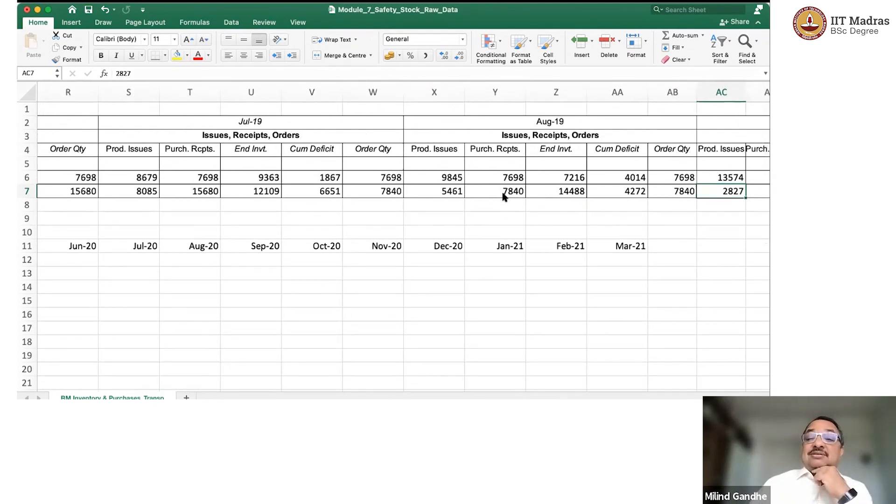
key("Left")
key("Right")
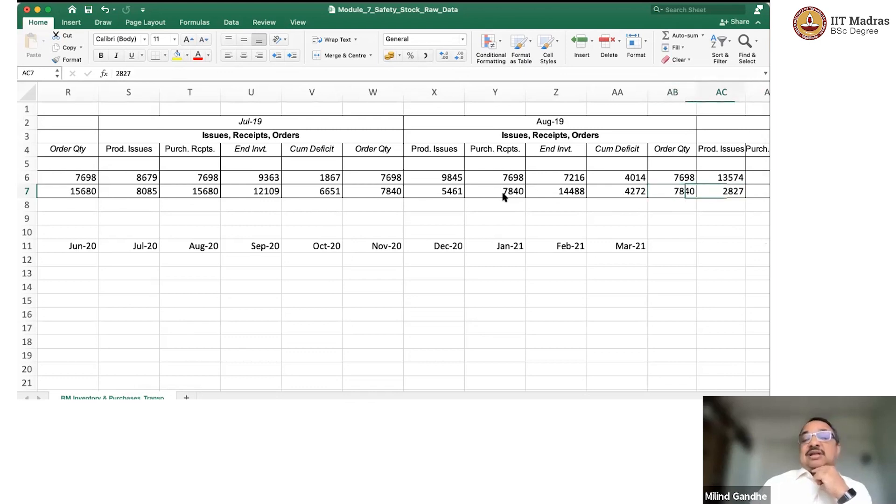
key("Left")
key("Right")
key("Right")
key("Right")
key("Right")
key("Right")
key("Right")
key("Right")
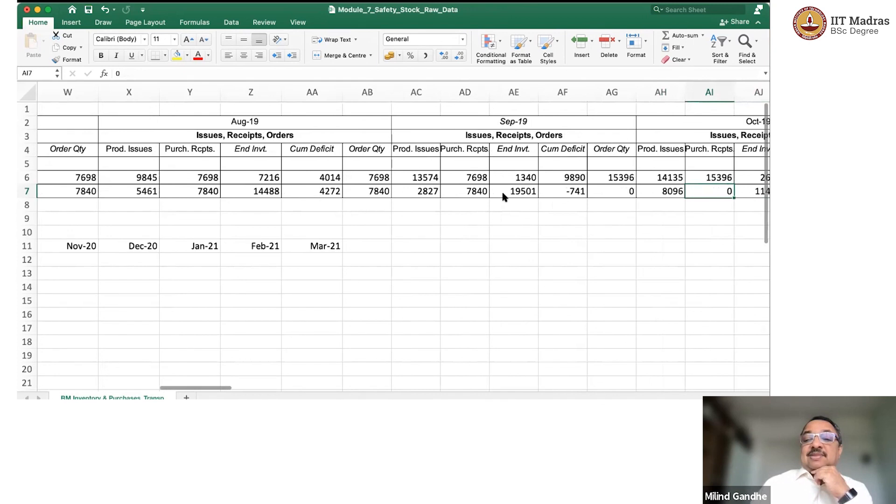
key("Left")
key("Left")
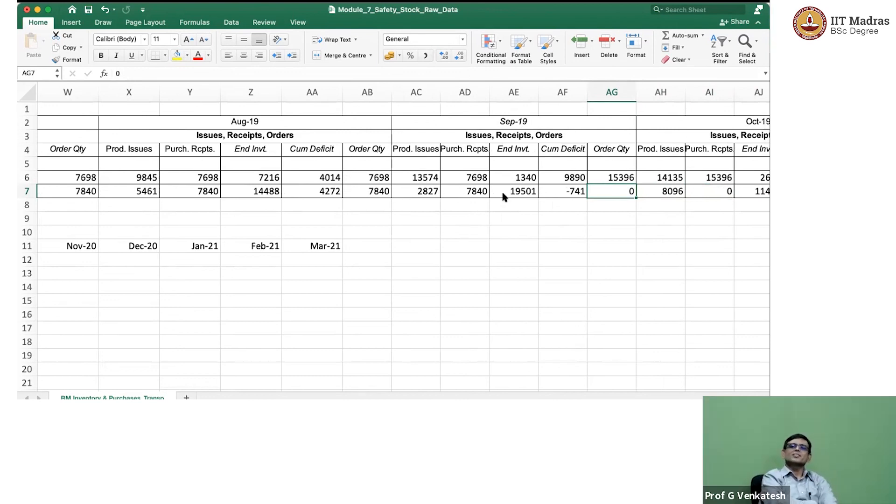
Check Blank-001's September 2019 order quantity and return to the start of its row.
key("Up")
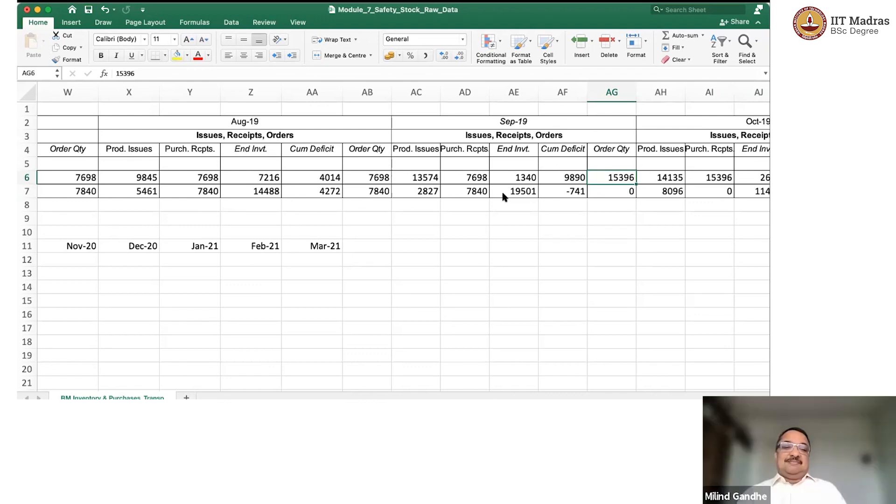
key("Left")
key("Left")
key("Left")
key("Left")
key("Left")
key("Left")
key("Left")
key("Left")
key("Left")
key("Left")
key("Left")
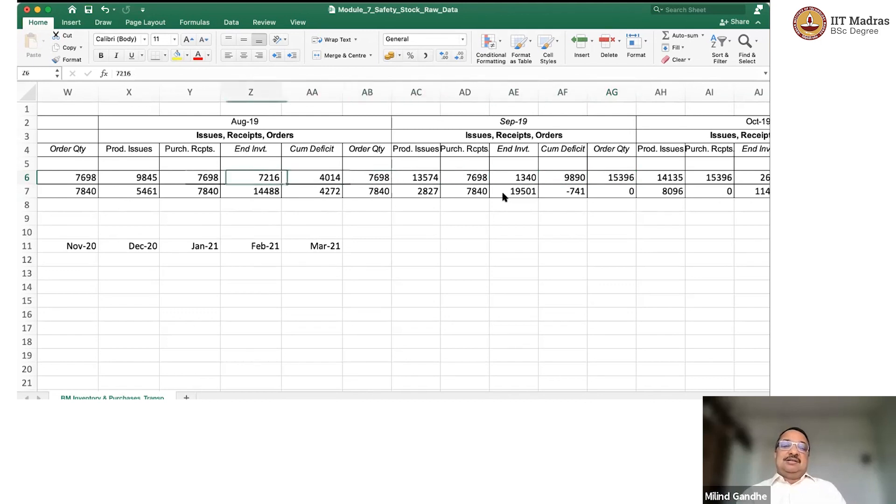
key("Left")
key("Left")
key("Left")
key("Left")
key("Left")
key("Left")
key("Left")
key("Left")
key("Left")
key("Left")
key("Left")
key("Left")
key("Left")
key("Left")
key("Left")
key("Left")
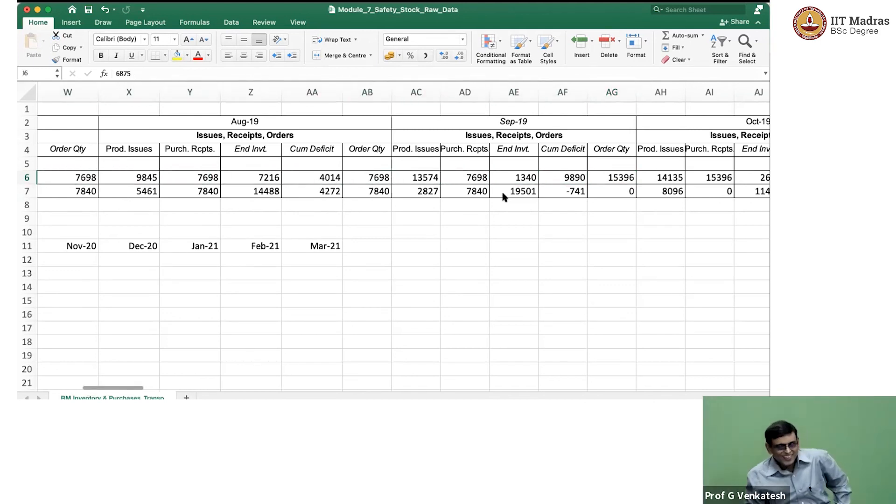
key("Left")
key("Left")
key("Left")
key("Left")
key("Left")
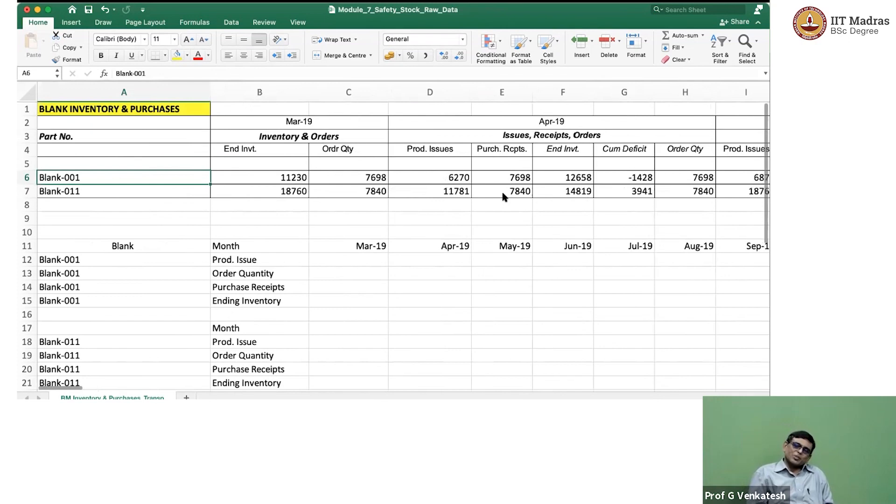
Review Blank-001's March 2019 ending inventory and order quantity along with its April production issues.
key("Right")
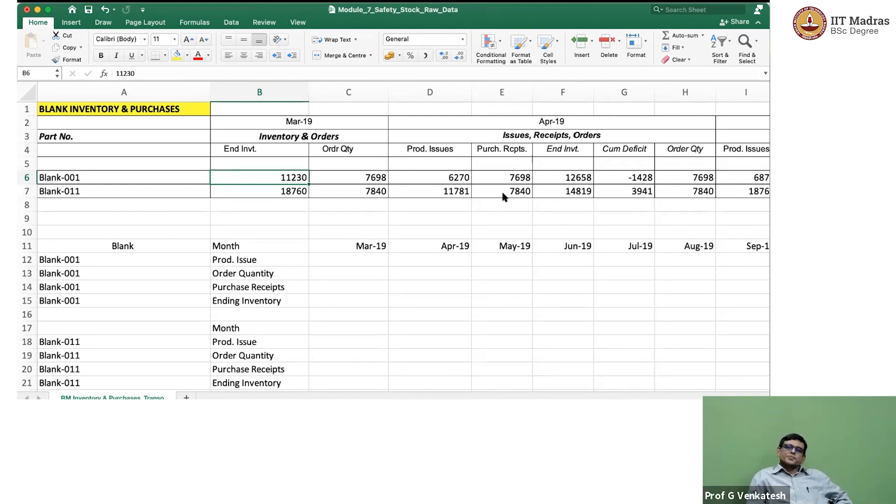
key("Right")
key("Right")
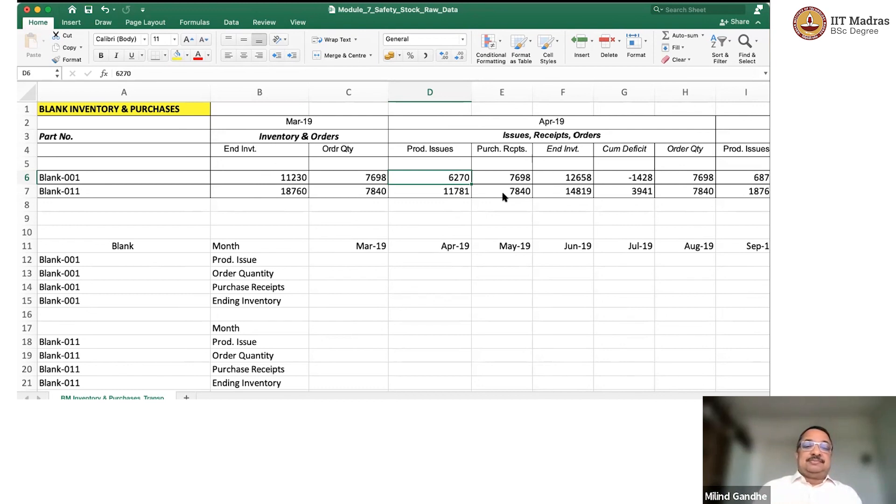
Examine Blank-001's row labels in the lower monthly table, from production issue through ending inventory.
key("Down")
key("Down")
key("Down")
key("Down")
key("Down")
key("Left")
key("Left")
key("Left")
key("Down")
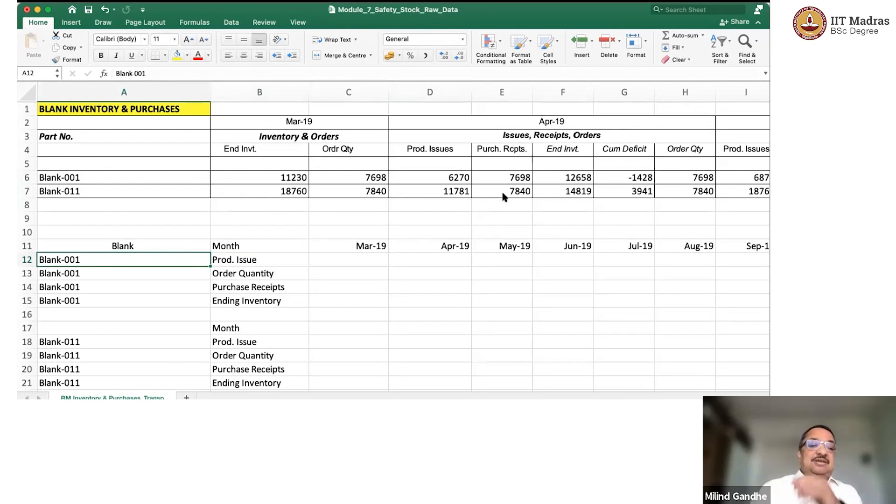
key("Right")
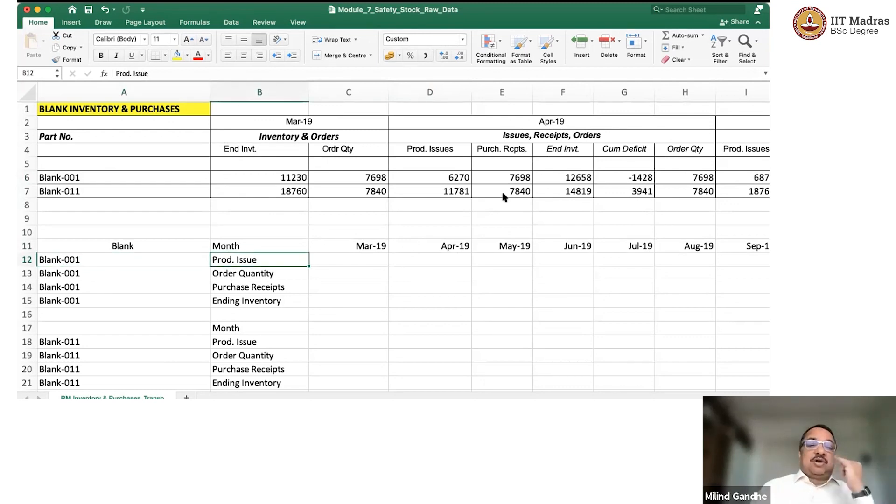
key("Down")
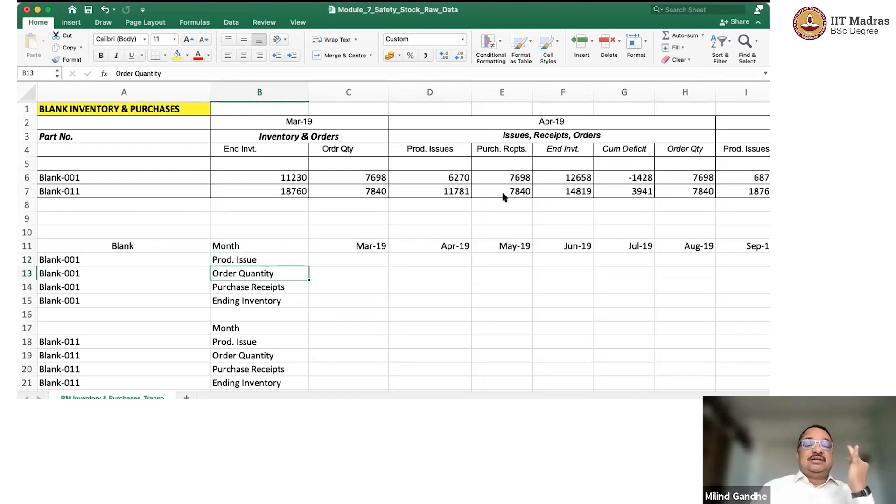
key("Down")
key("Down")
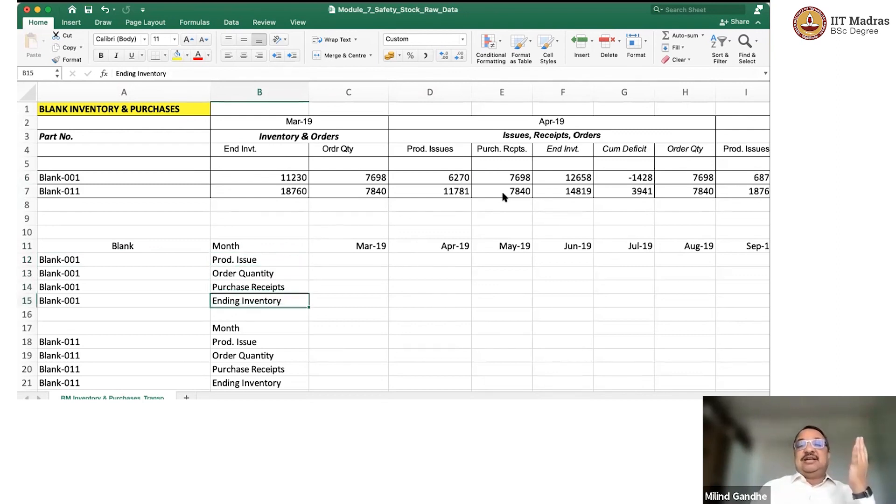
Examine the month headings of the lower table from March to September 2019, returning to March.
key("Up")
key("Up")
key("Up")
key("Up")
key("Right")
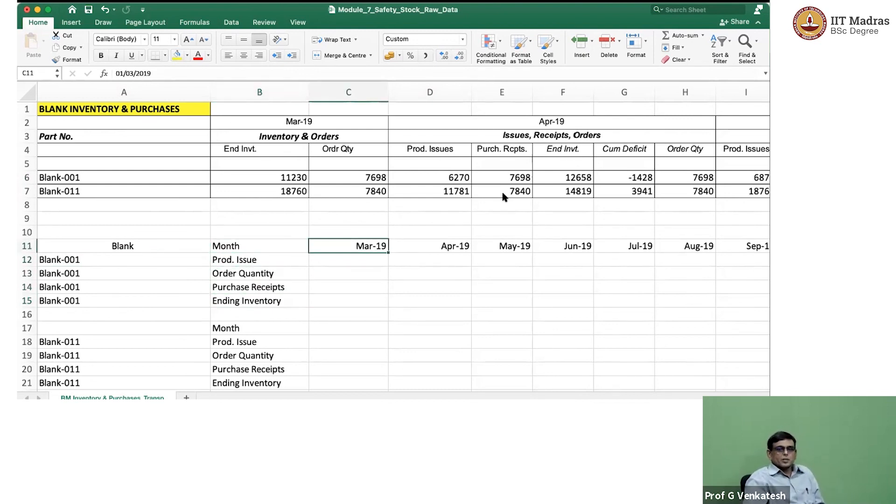
key("Right")
key("Right")
key("Right")
key("Right")
key("Right")
key("Right")
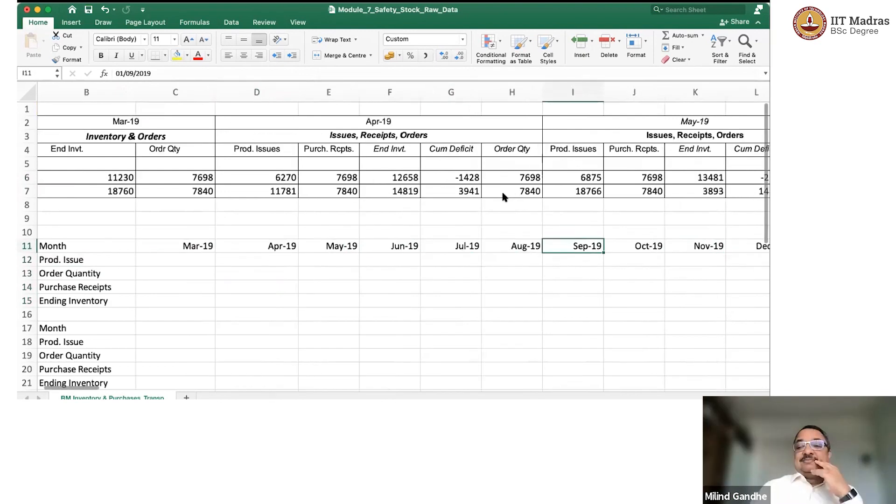
key("Left")
key("Left")
key("Left")
key("Left")
key("Left")
key("Left")
key("Left")
key("Left")
key("Right")
key("Right")
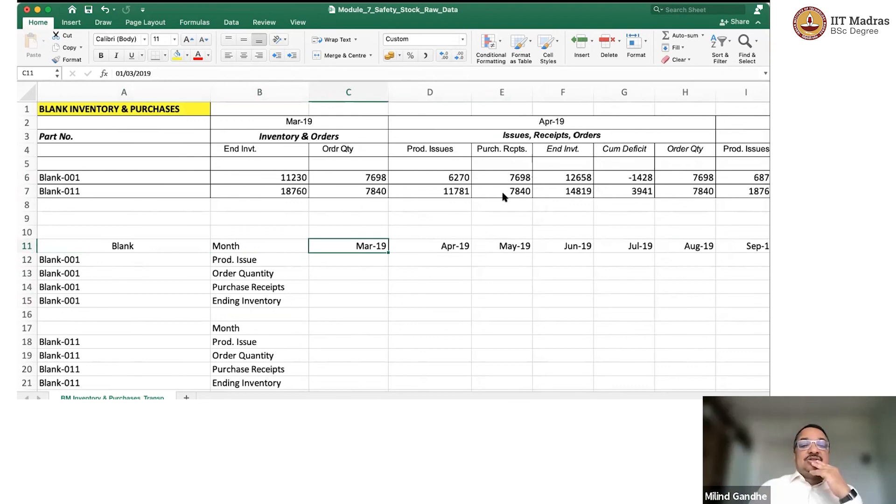
Link Blank-001's March 2019 order quantity in C13 to the source table with =C6.
key("Down")
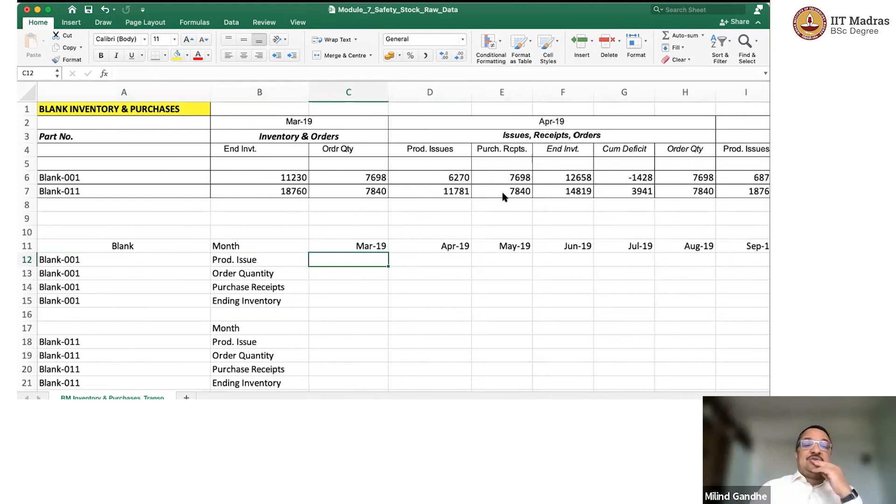
key("Down")
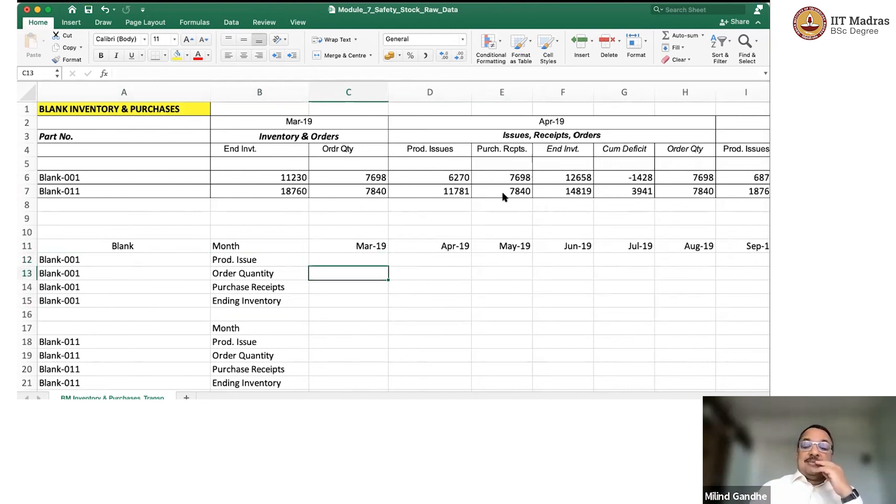
type("=")
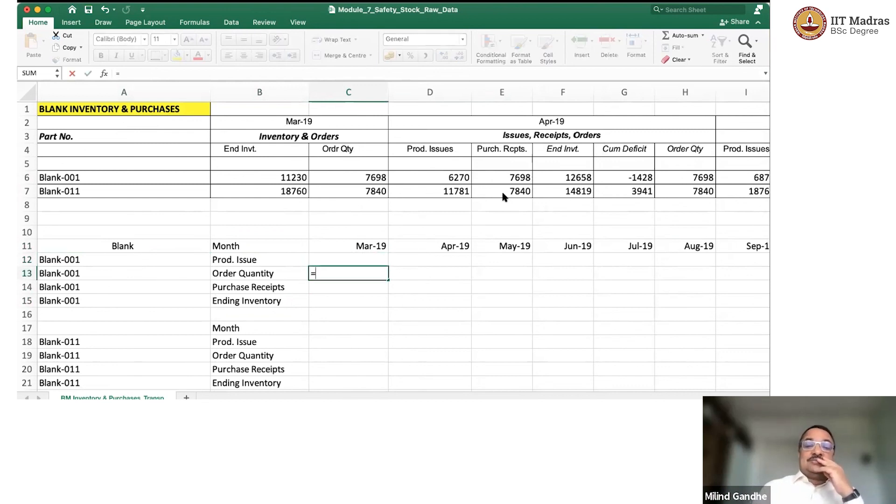
key("Up")
key("Up")
key("Up")
key("Up")
key("Up")
key("Up")
key("Up")
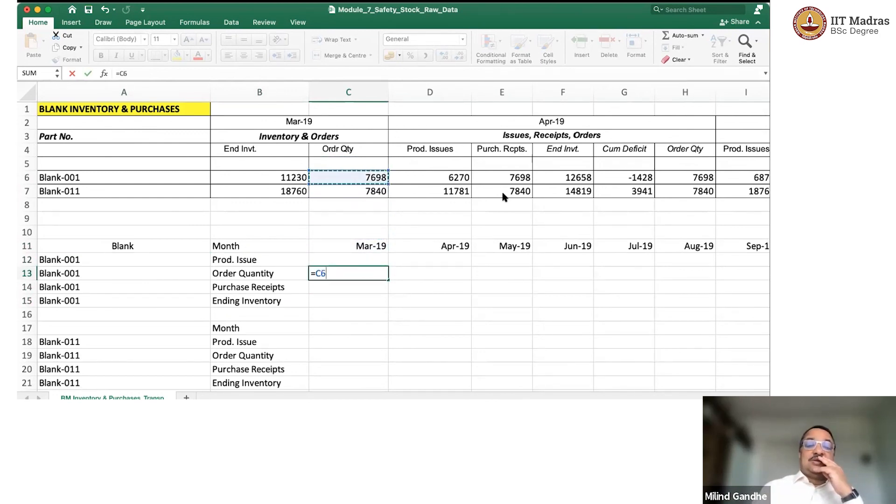
key("Return")
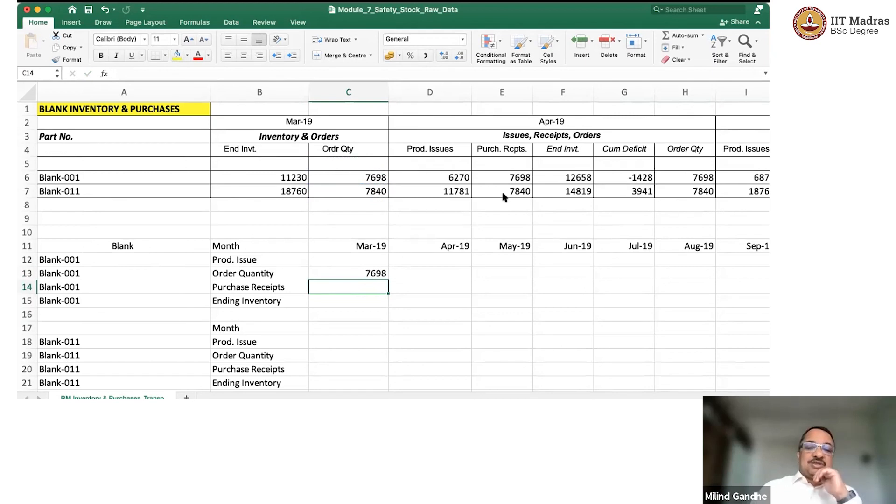
Link Blank-001's March 2019 ending inventory in C15 to the source figure in B6.
key("Down")
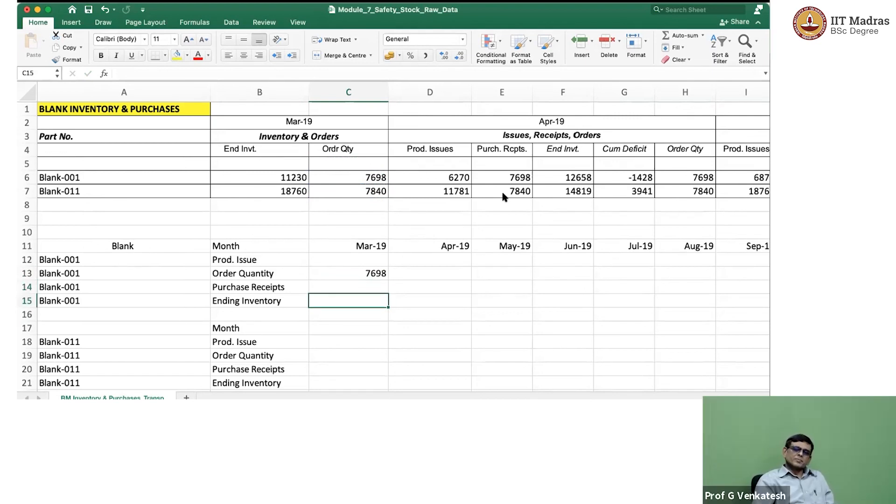
type("=")
key("Up")
key("Up")
key("Up")
key("Up")
key("Up")
key("Up")
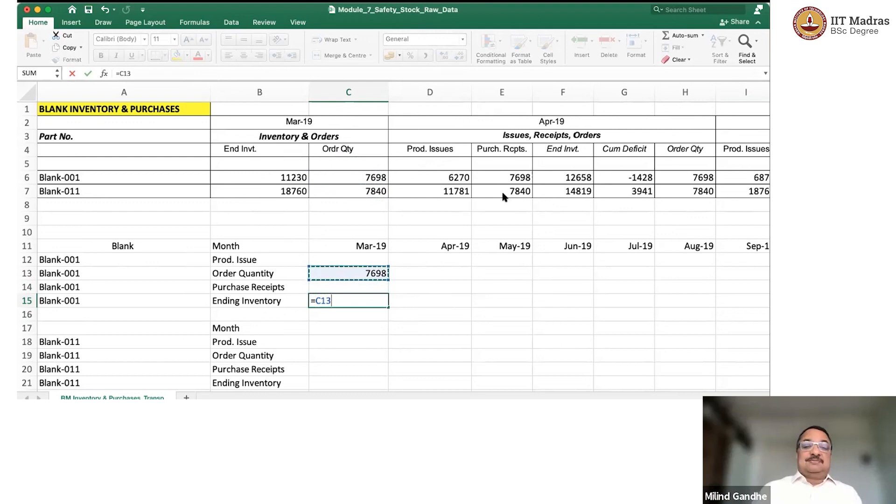
key("Up")
key("Up")
key("Up")
key("Left")
key("Return")
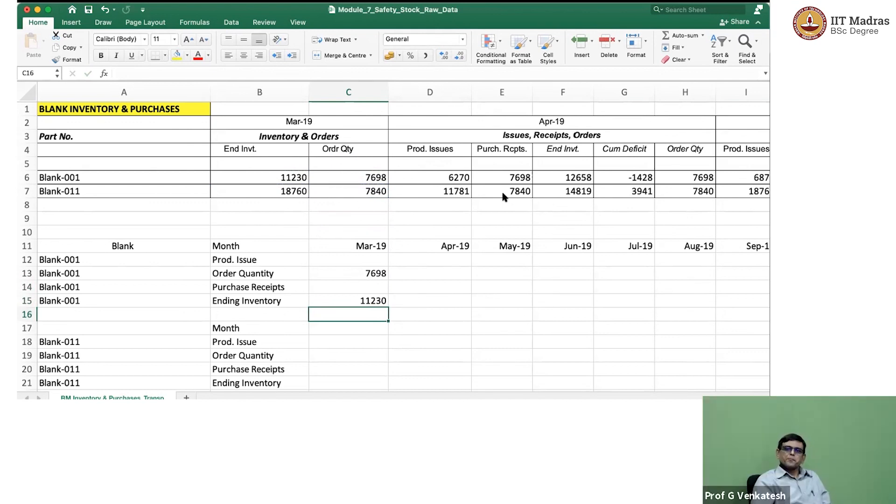
Link Blank-001's April 2019 production issue in D12 to the source table with =D6.
key("Up")
key("Up")
key("Up")
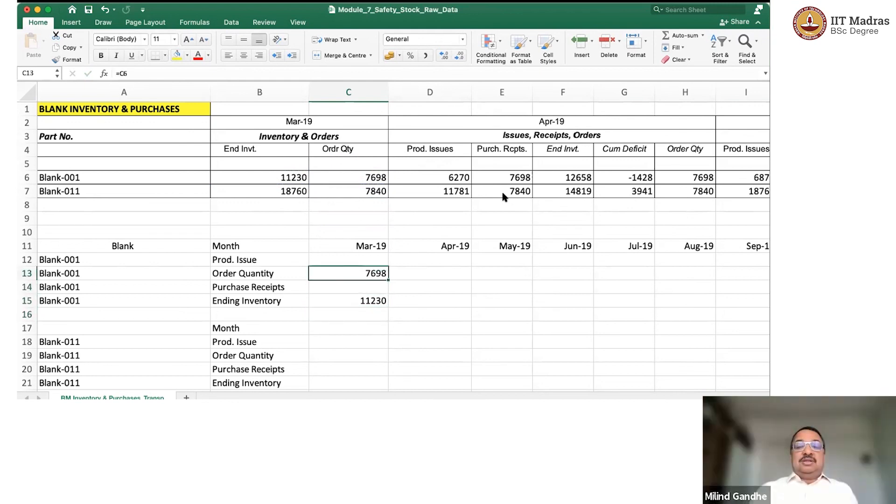
key("Up")
key("Right")
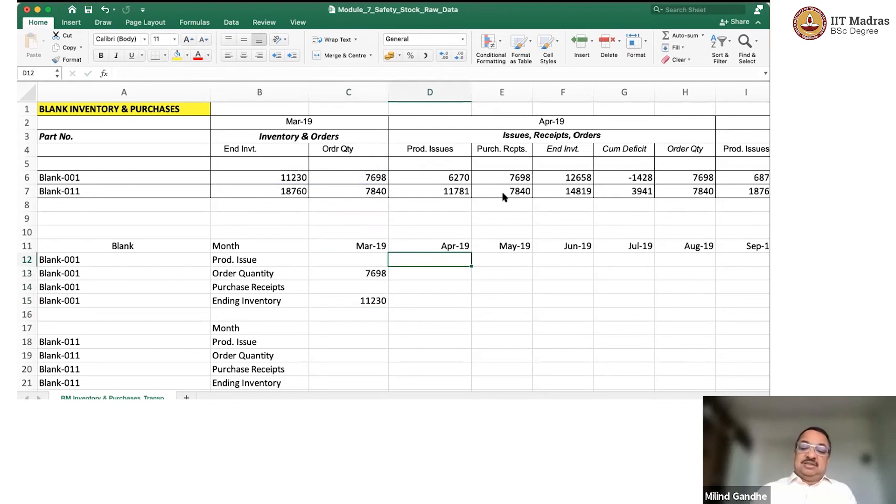
type("=")
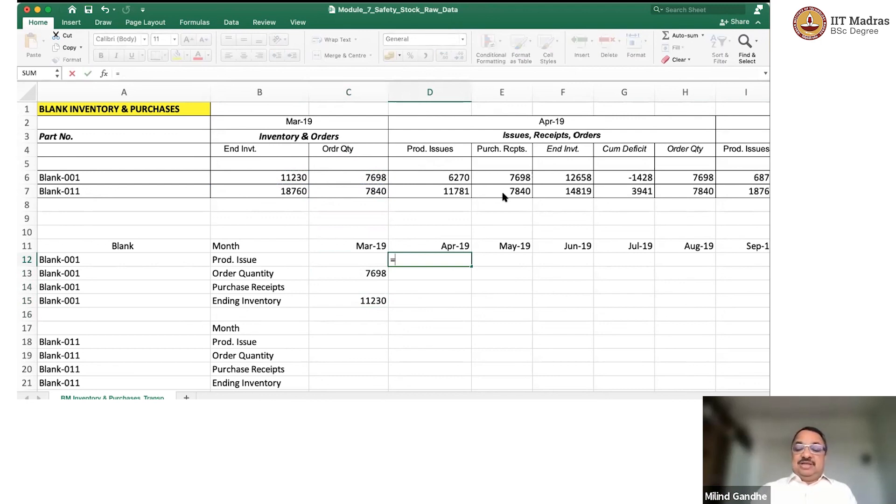
key("Up")
key("Up")
key("Up")
key("Up")
key("Up")
key("Up")
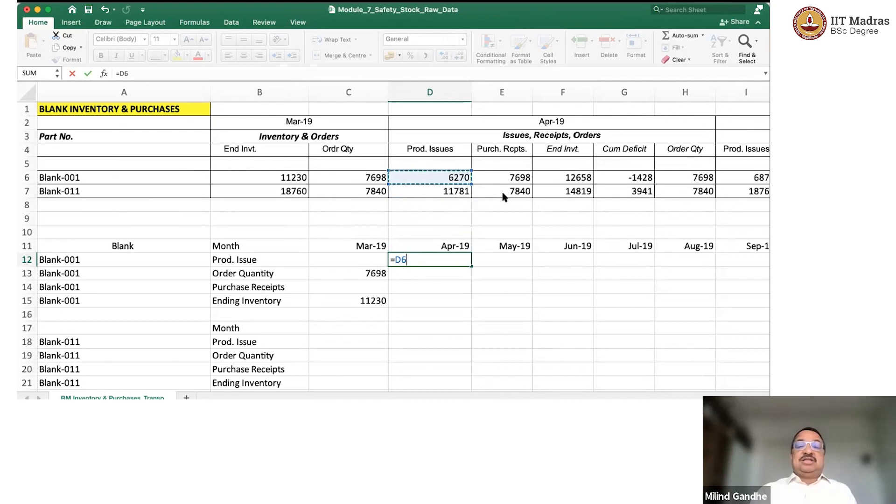
key("Return")
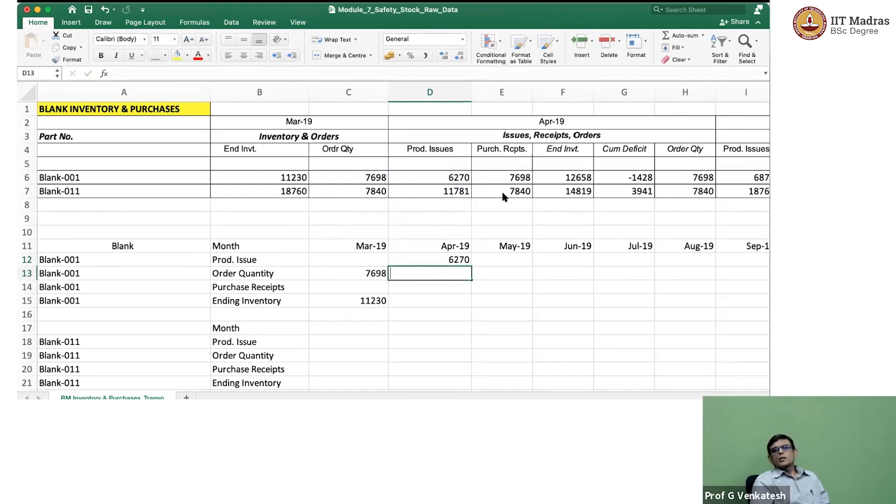
Link Blank-001's April 2019 order quantity in D13 to the source table with =H6.
type("=")
key("Up")
key("Up")
key("Up")
key("Up")
key("Up")
key("Up")
key("Up")
key("Up")
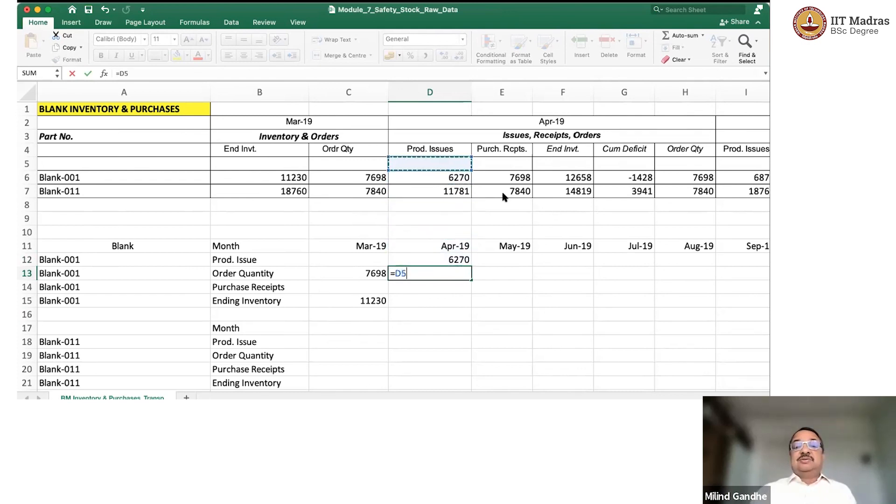
key("Down")
key("Right")
key("Right")
key("Right")
key("Right")
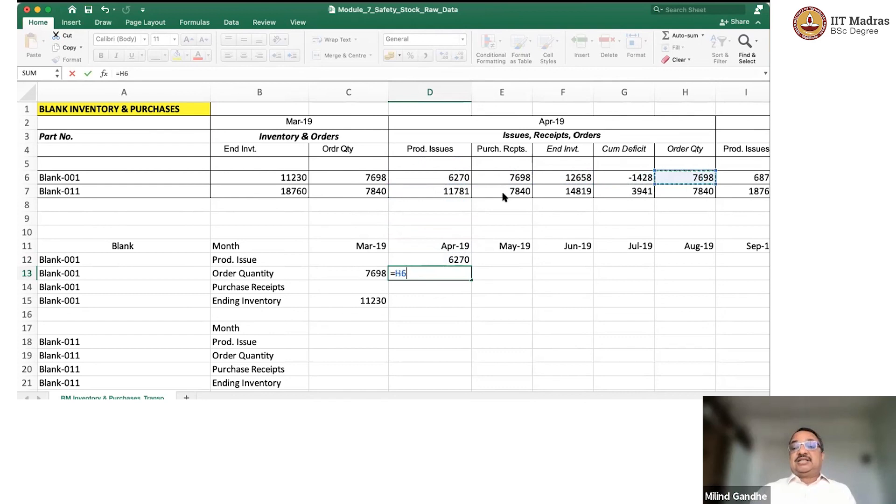
key("Return")
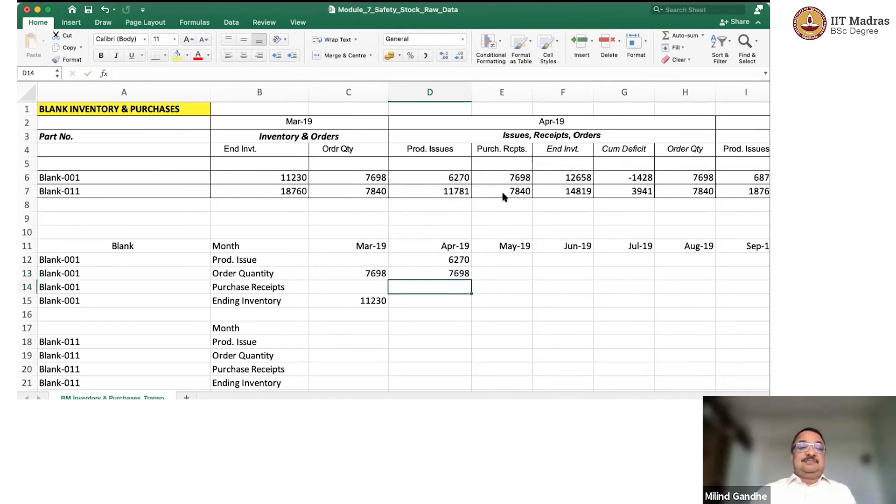
Link Blank-001's April 2019 purchase receipts in D14 to the source table with =E6.
type("=")
key("Up")
key("Up")
key("Up")
key("Up")
key("Up")
key("Up")
key("Up")
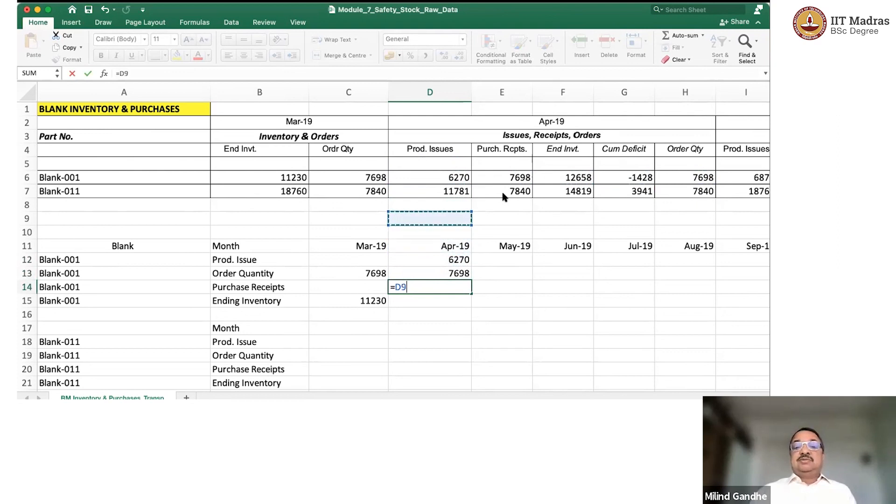
key("Up")
key("Right")
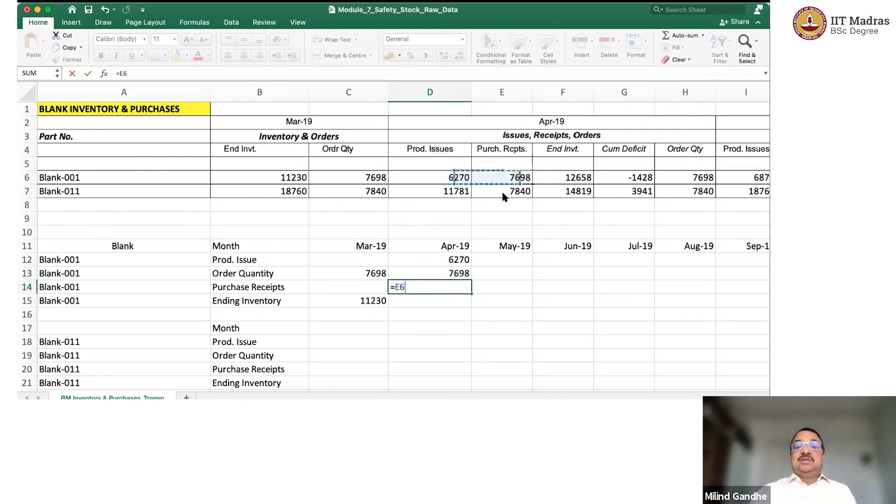
key("Return")
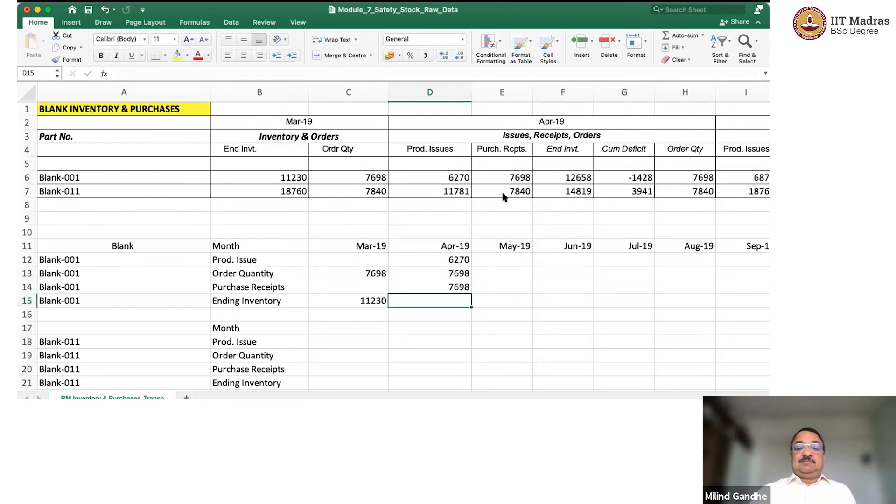
Calculate Blank-001's April 2019 ending inventory in D15 with the formula =C15+D14-D12.
type("=")
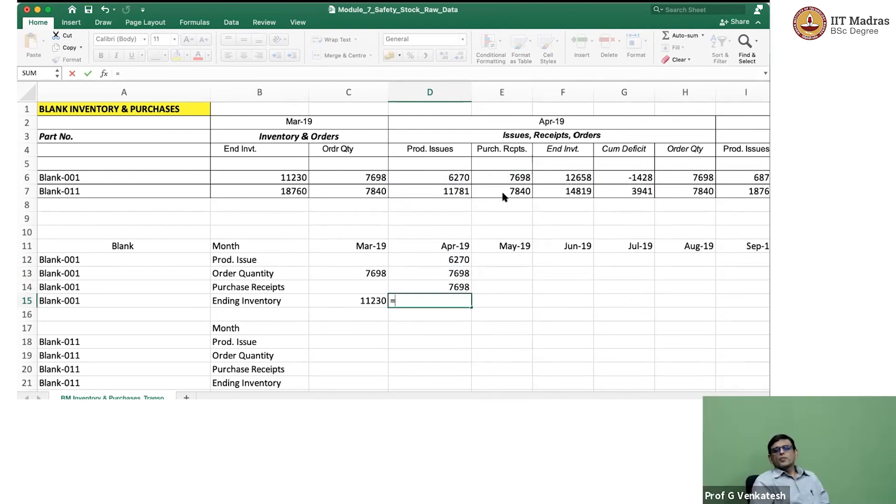
key("Left")
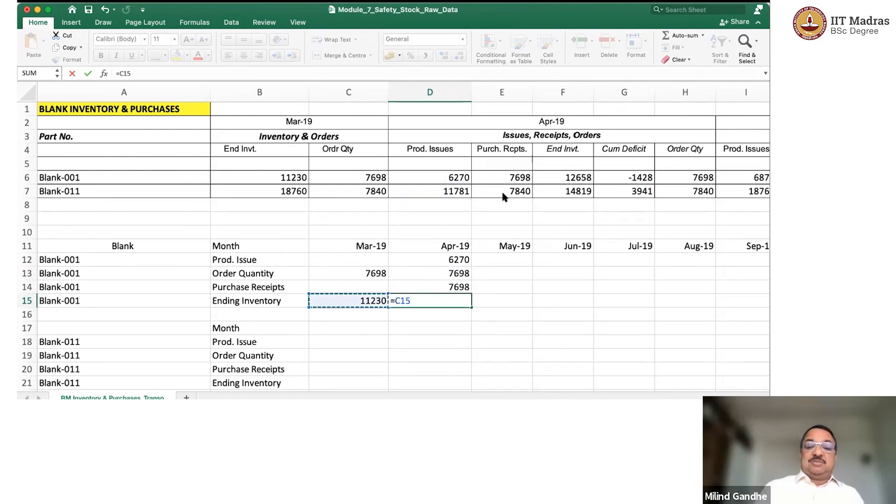
type("+")
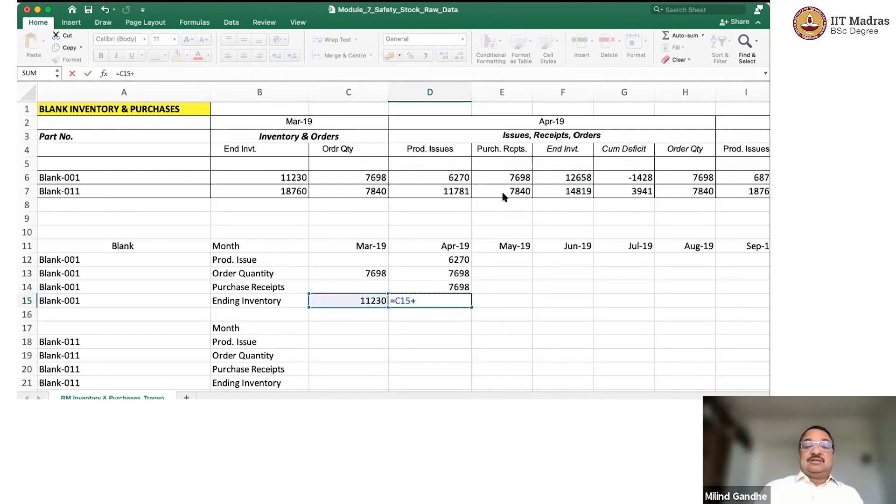
key("Up")
type("-")
key("Up")
key("Up")
key("Up")
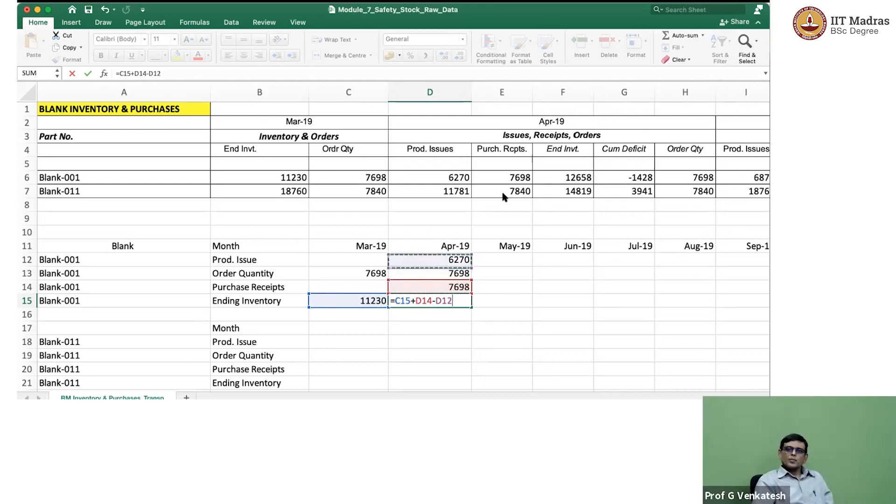
key("Return")
key("Up")
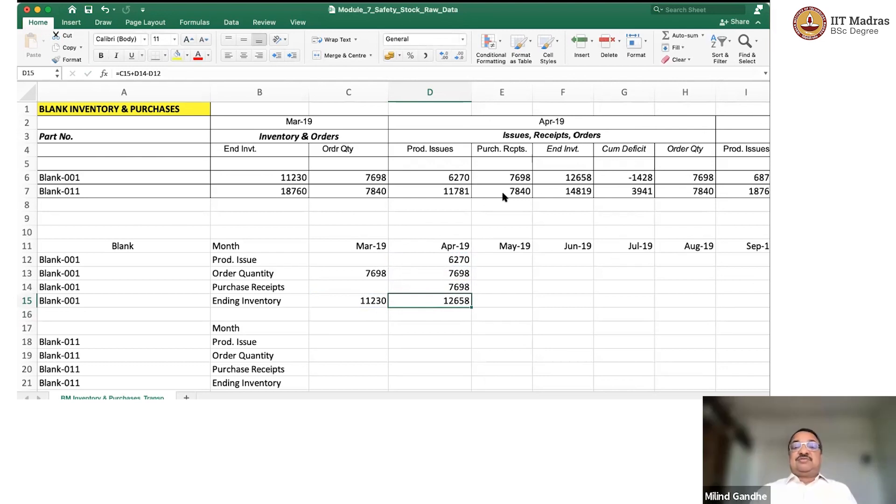
Check the calculated April 2019 ending inventory of Blank-001 against the source table's figure in F6.
left_click(566, 178)
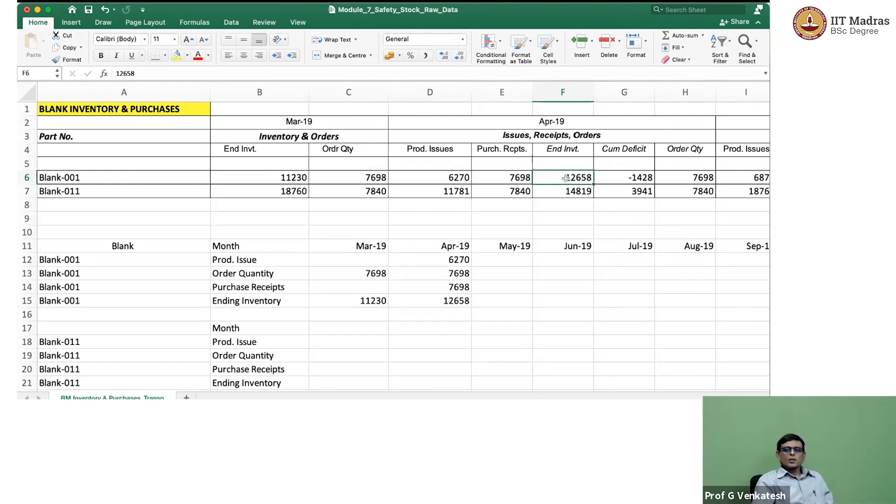
key("Down")
key("Down")
key("Down")
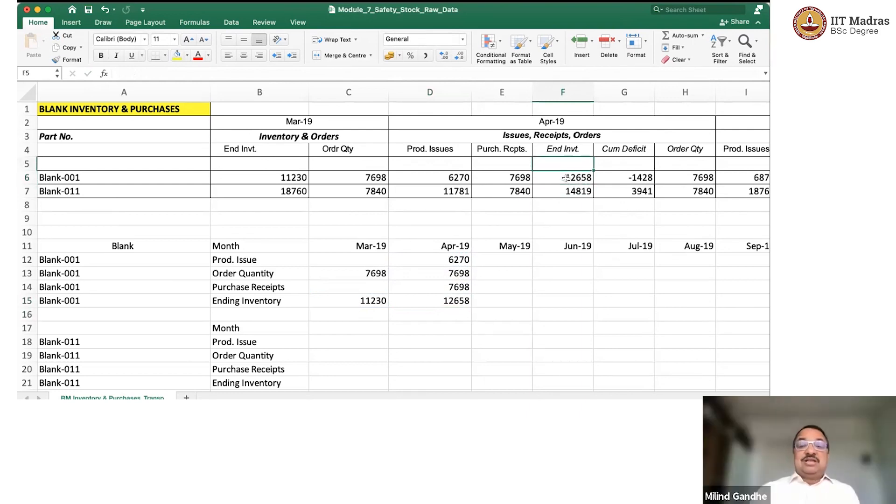
key("Down")
key("Down")
key("Down")
key("Left")
key("Left")
key("Down")
key("Down")
key("Down")
key("super+Down")
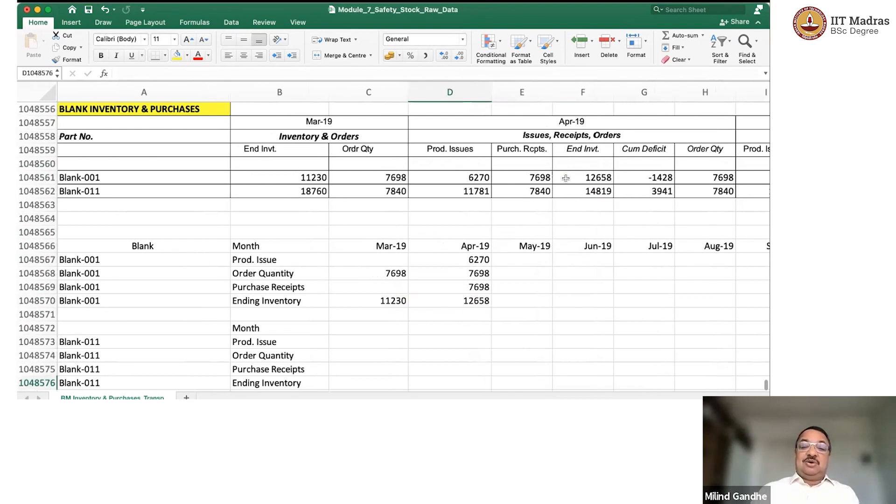
key("super+Right")
key("super+Up")
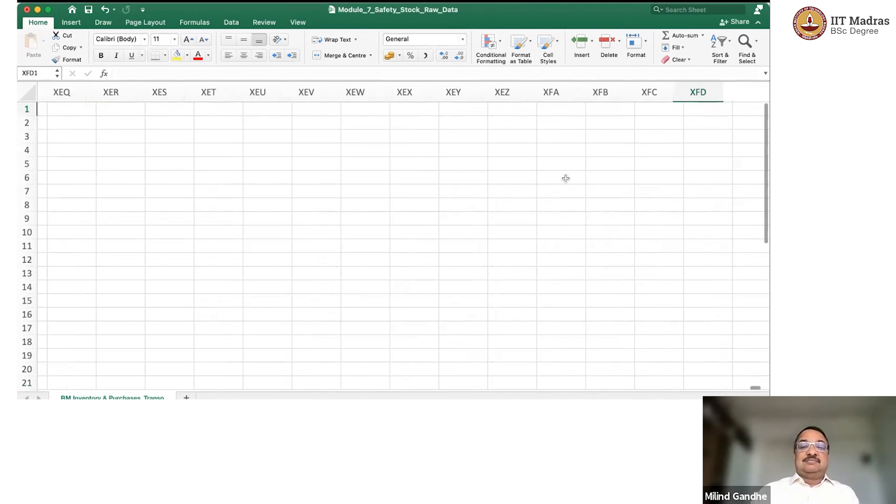
Try to copy Blank-001's April 2019 issue, order and receipt formulas in D12:D14 into the May-19 column.
key("super+Left")
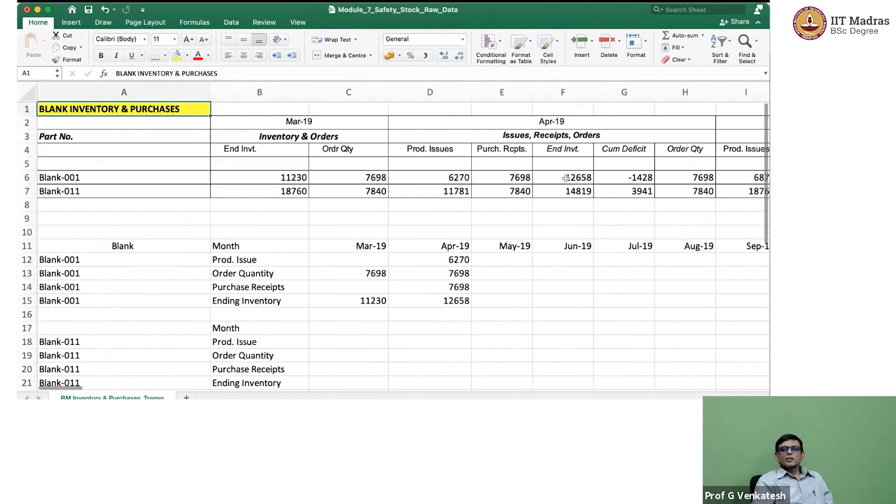
left_click(462, 257)
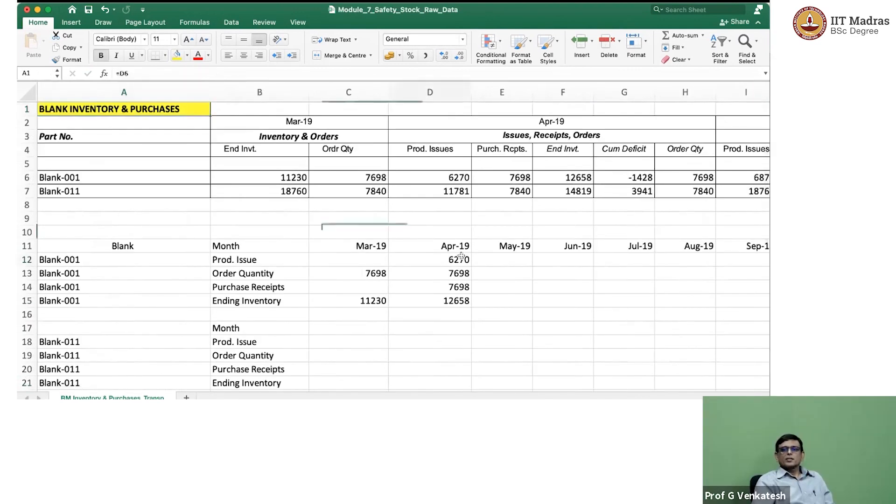
left_click(465, 287, "shift")
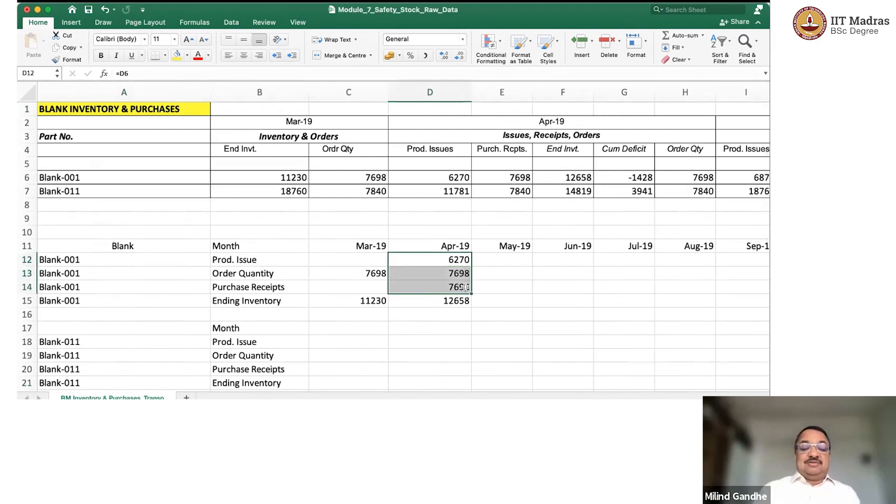
key("super+c")
key("Right")
key("super+v")
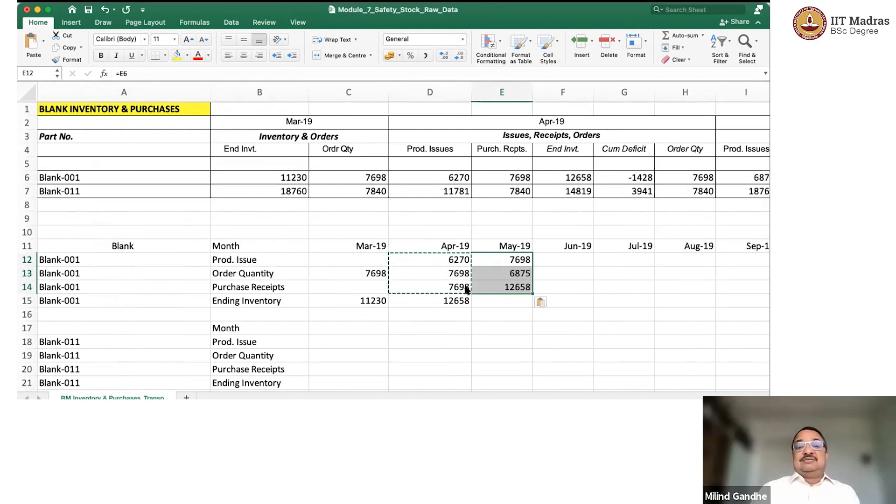
key("Escape")
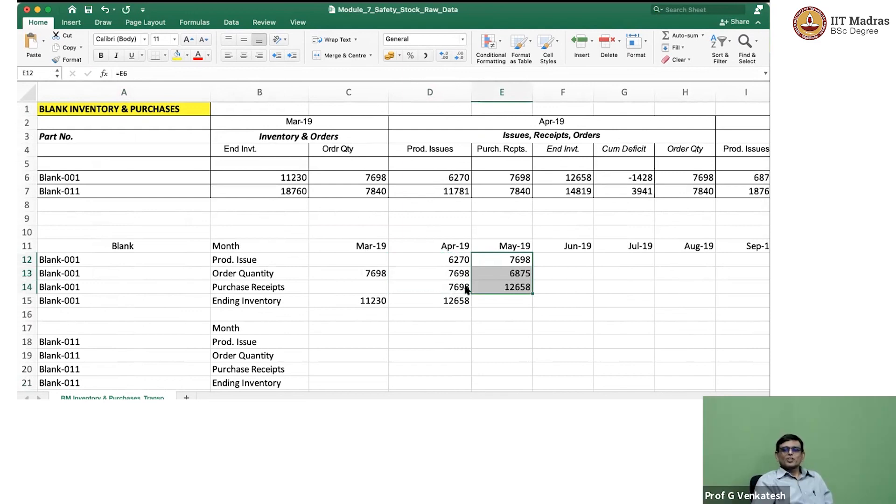
Undo the paste of the April 2019 formulas into E12:E14.
key("Left")
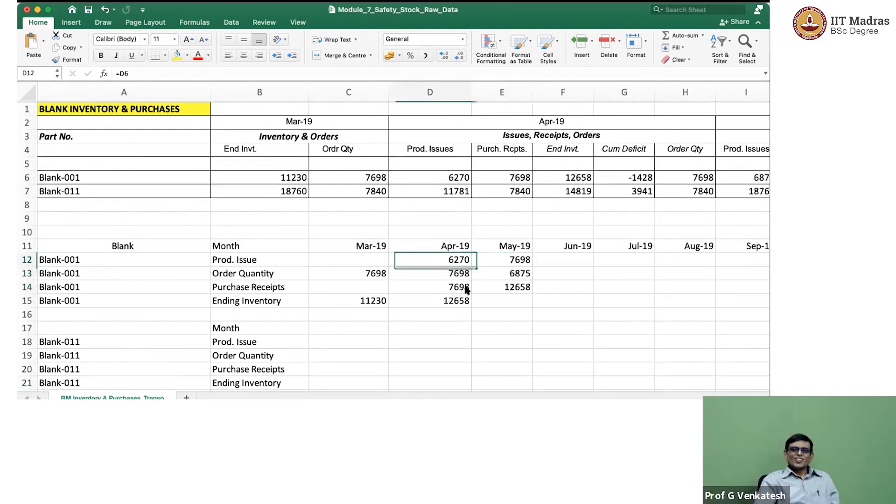
key("Right")
key("shift+Down")
key("shift+Down")
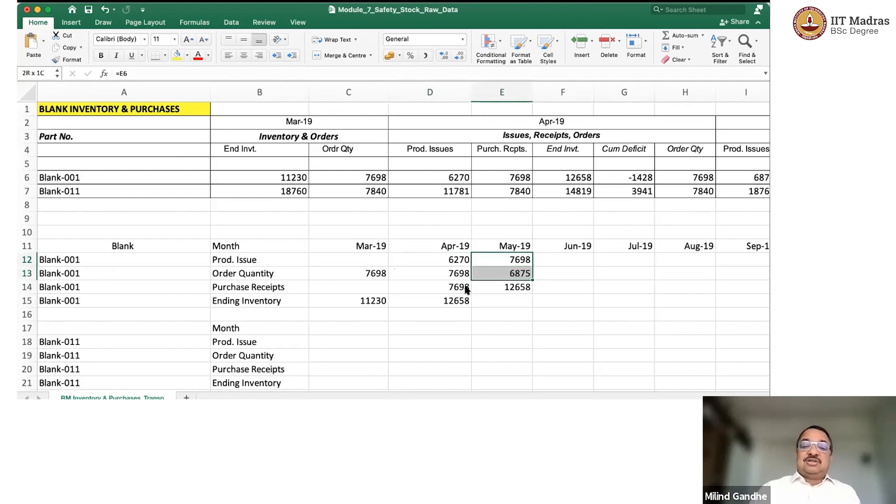
key("super+z")
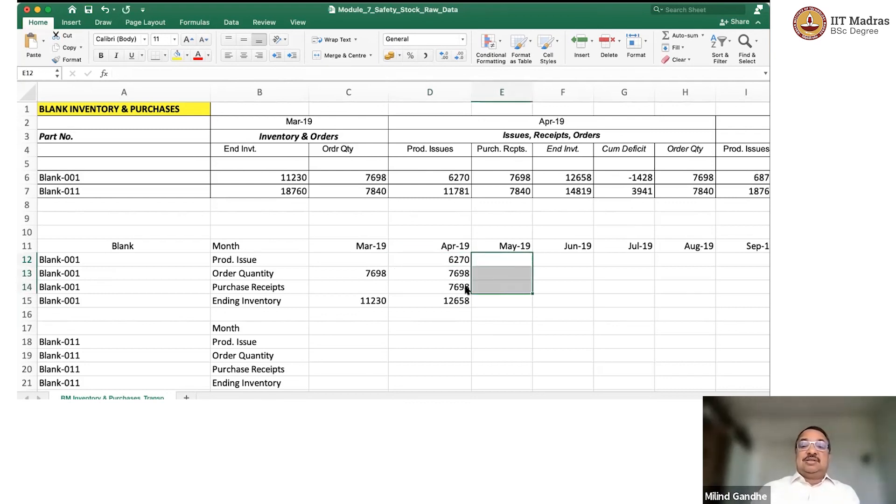
key("Left")
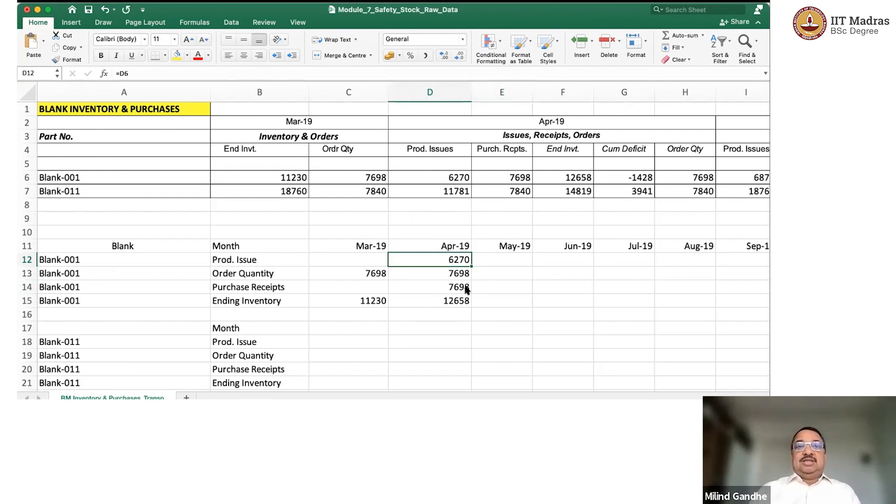
left_click(454, 178)
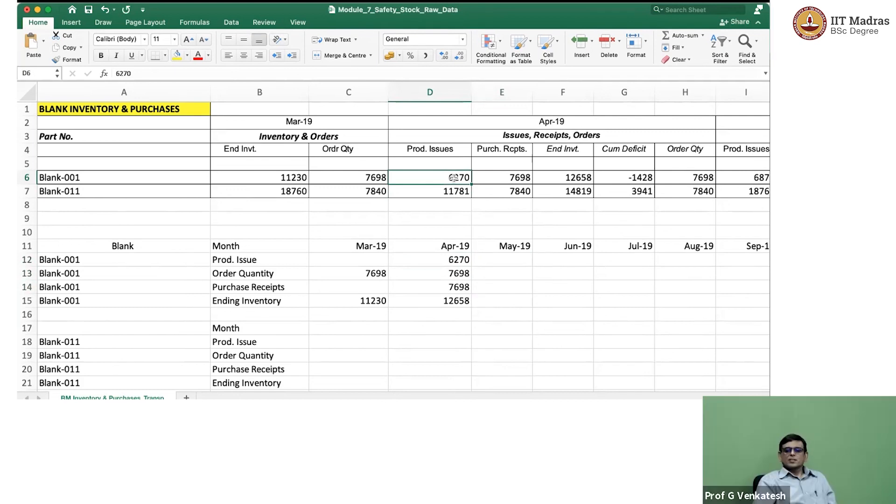
key("Down")
key("Down")
key("Down")
key("Down")
key("Down")
key("Down")
key("Right")
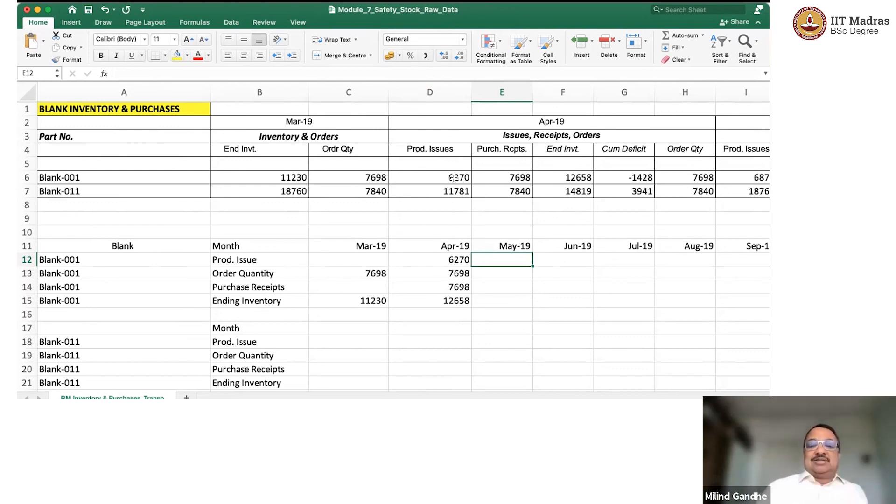
Change Blank-001's April 2019 production issue formula in D12 to an OFFSET function with the absolute reference $D$6.
key("Left")
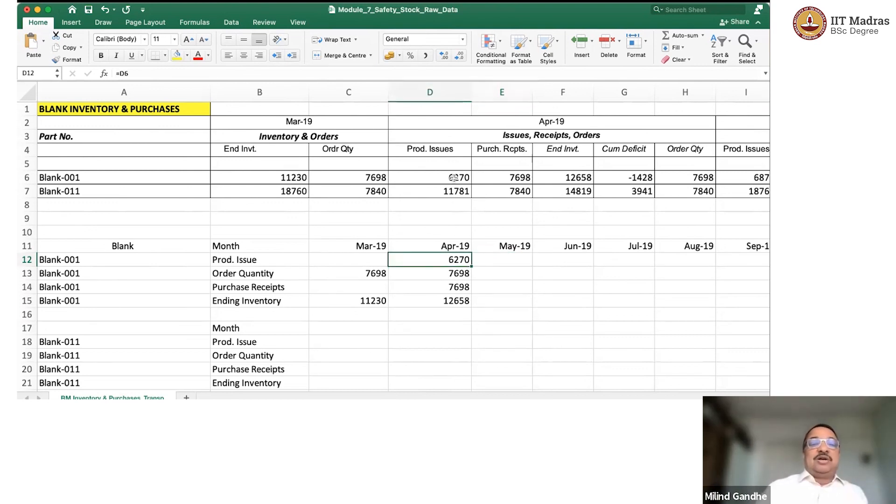
left_click(118, 73)
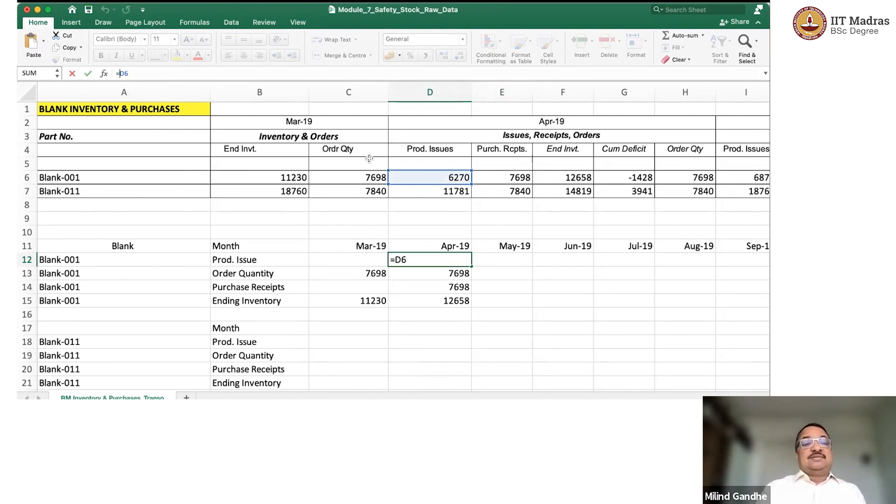
type("offset")
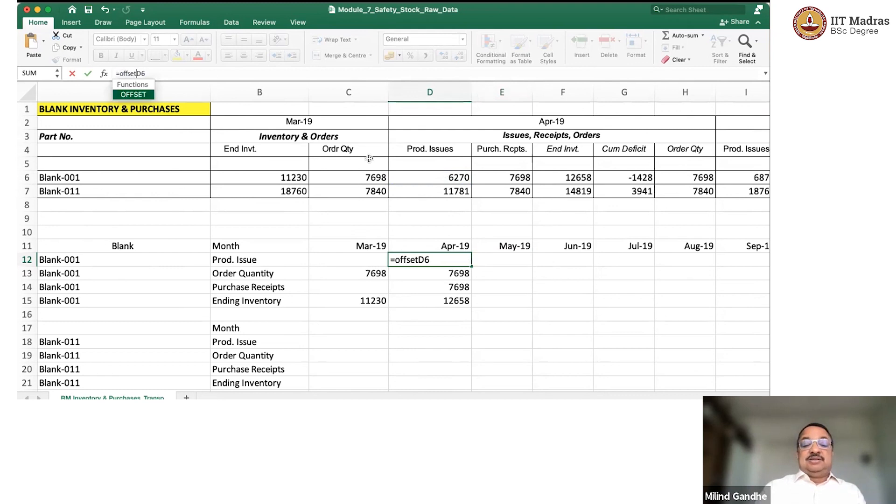
type("(")
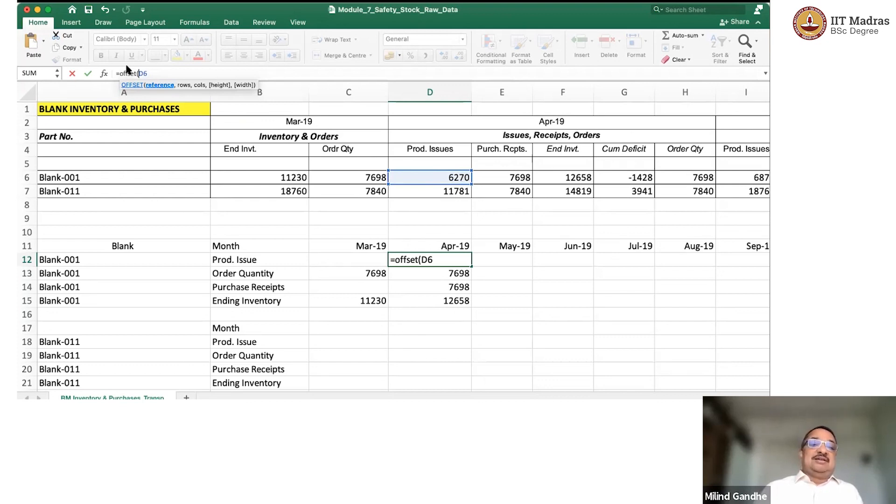
left_click(145, 73)
type("$")
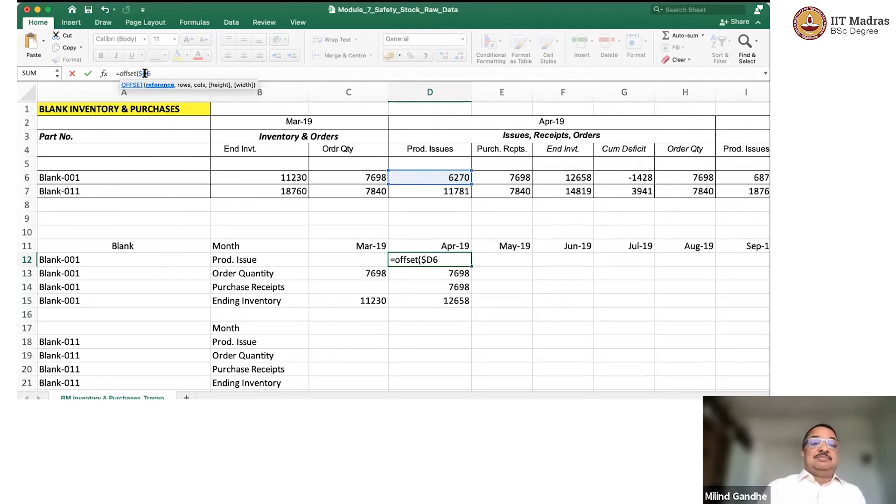
key("Right")
type("$")
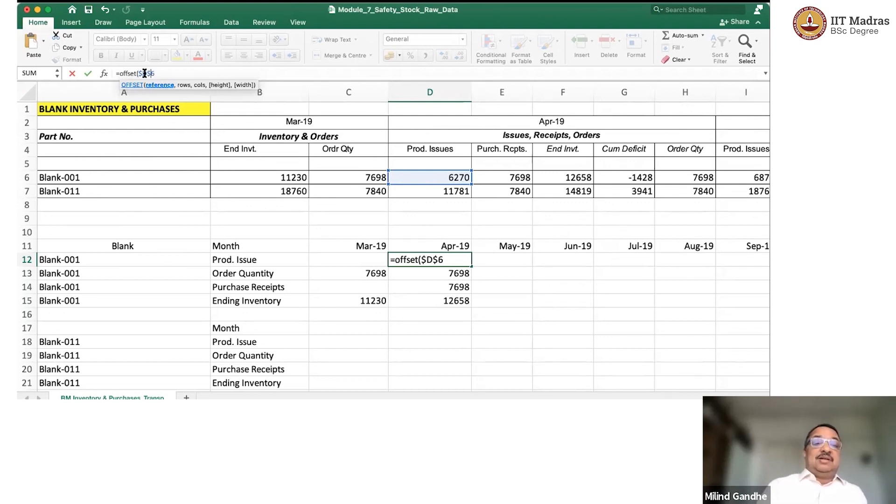
key("Right")
type(",")
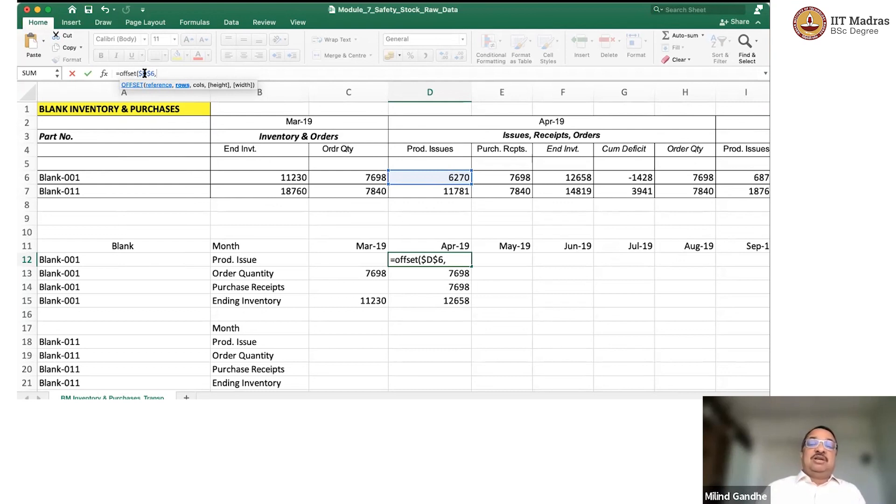
Complete the OFFSET formula in D12 with row offset 0 and column offset (COLUMN()-4)*5.
type("0")
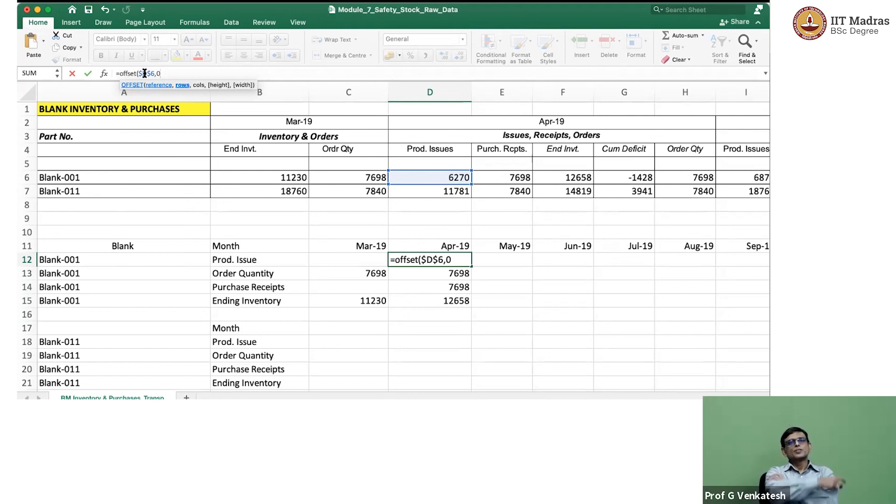
type("C")
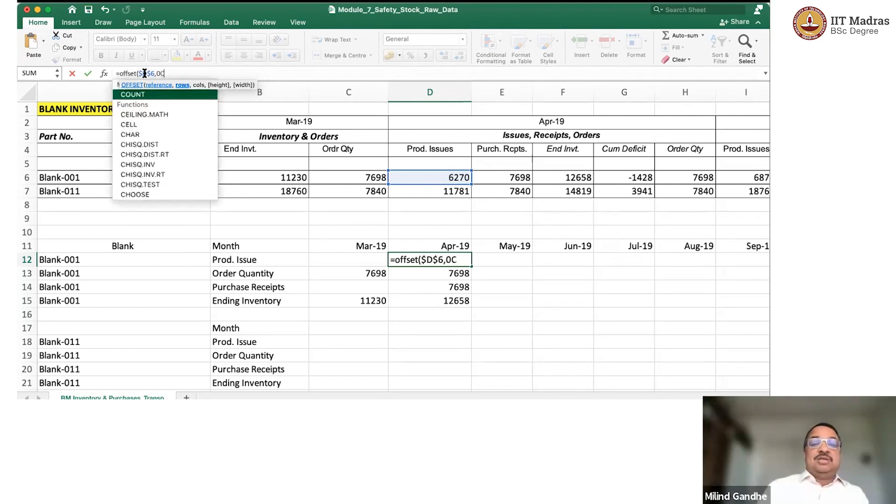
key("BackSpace")
type(",")
type(" C")
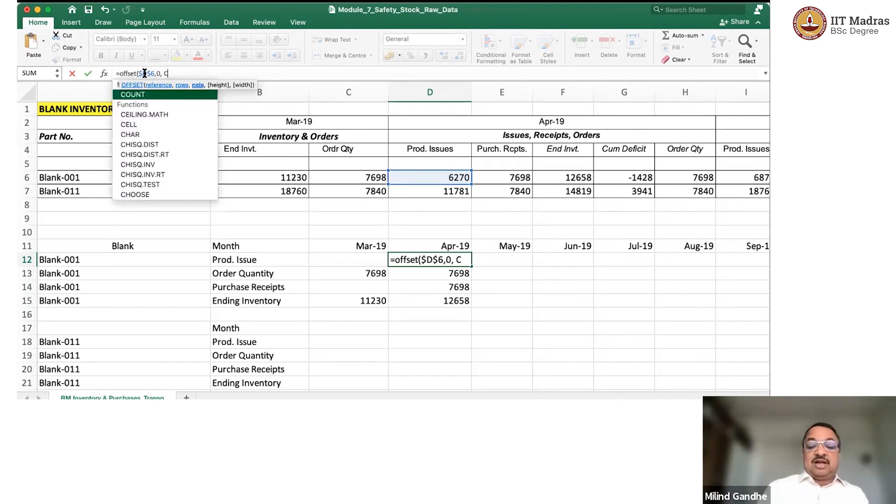
type("olumn")
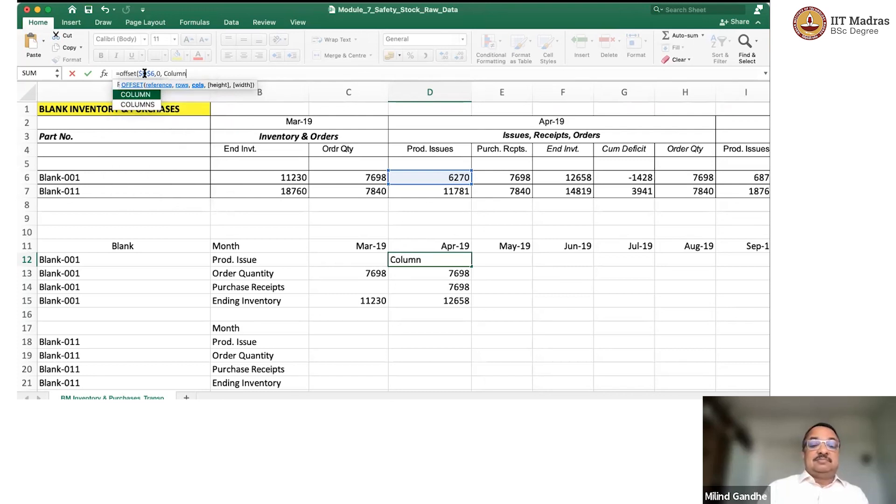
type("()-")
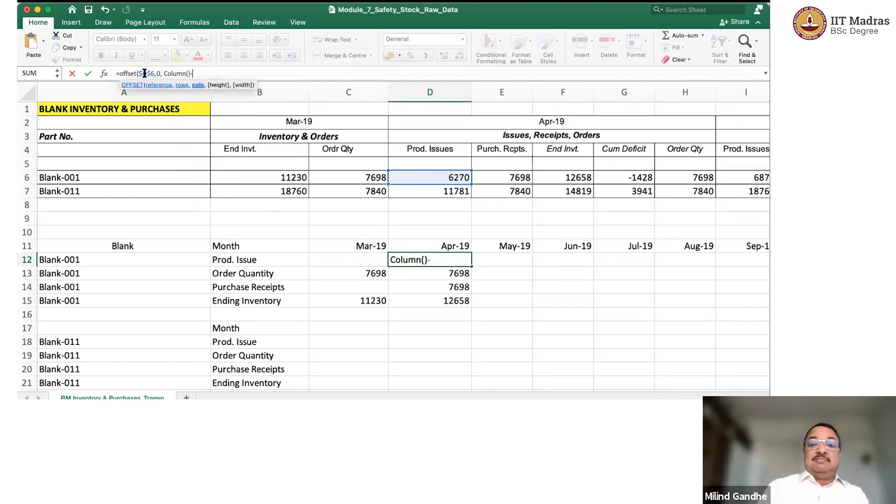
type("4")
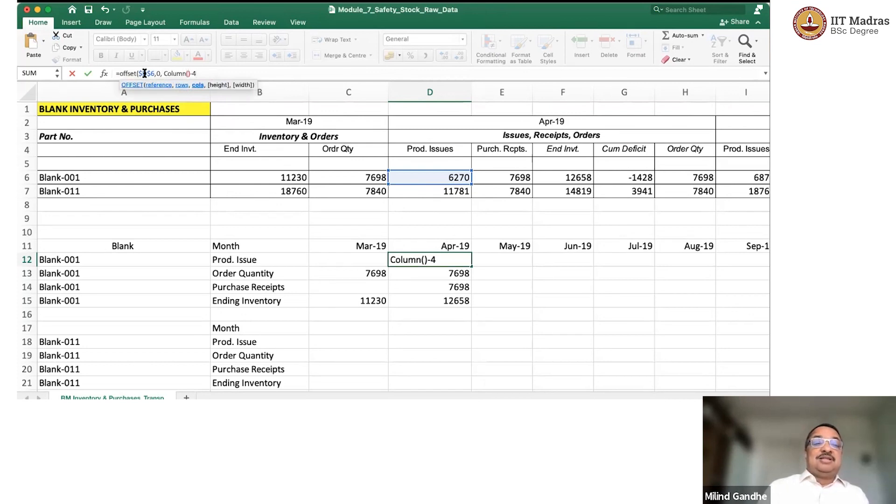
type("(")
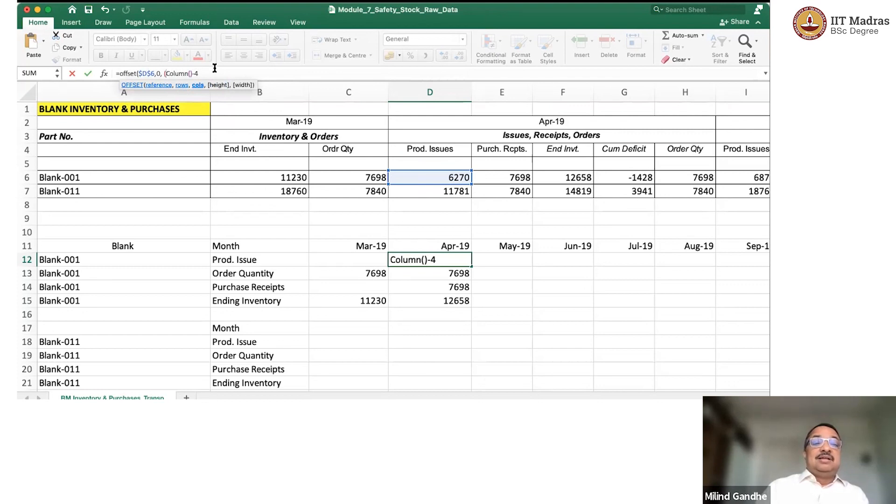
type(")")
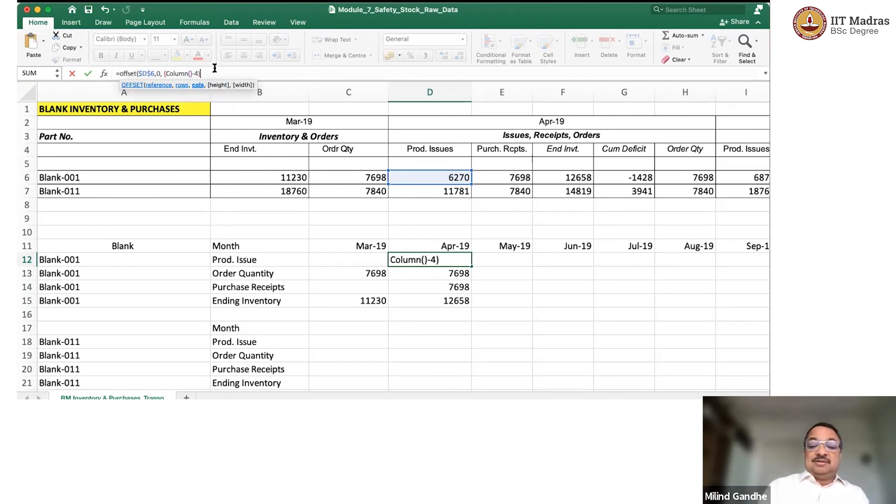
type("*5")
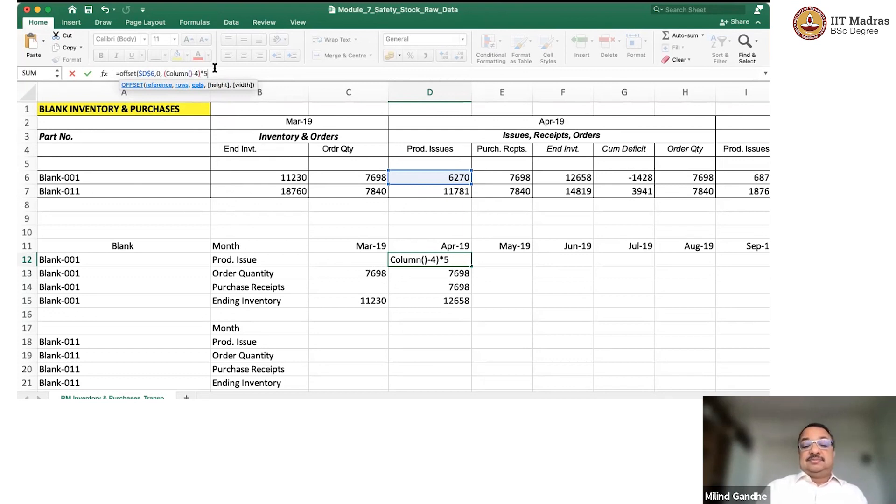
type(")")
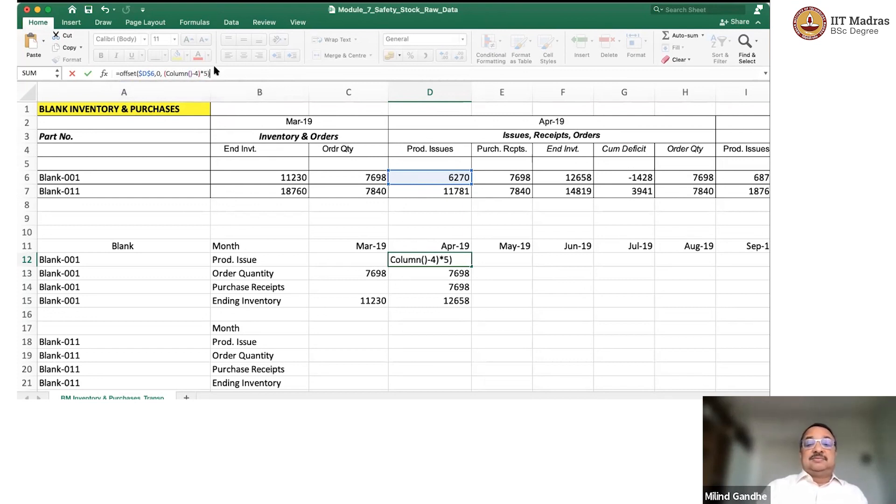
key("Return")
key("Up")
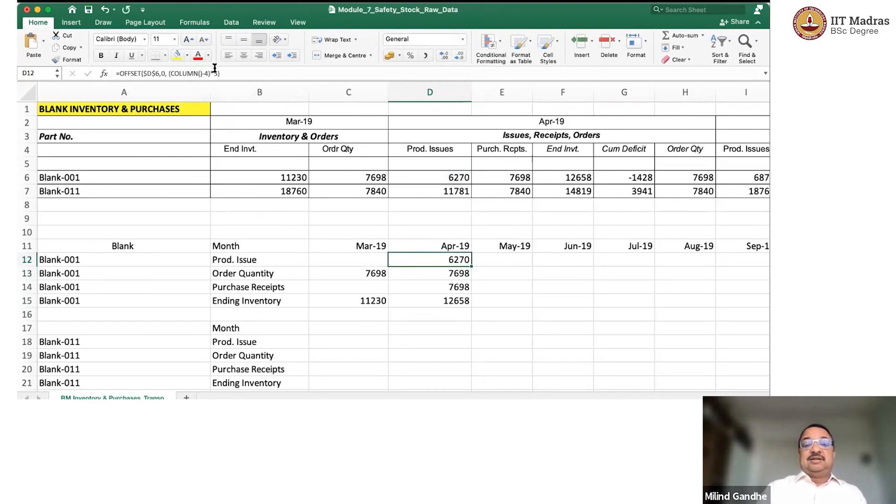
Copy Blank-001's production issue OFFSET formula from D12 to the May-19 cell E12.
key("super+c")
key("Right")
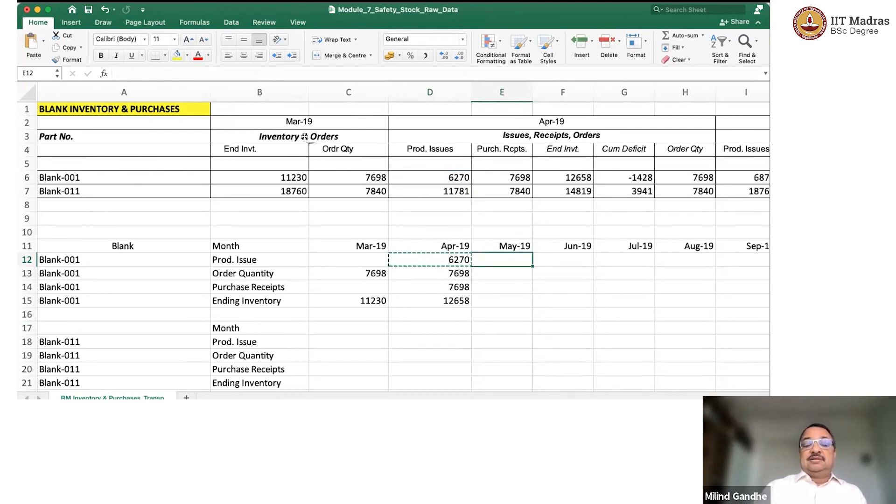
key("Escape")
left_click(452, 260)
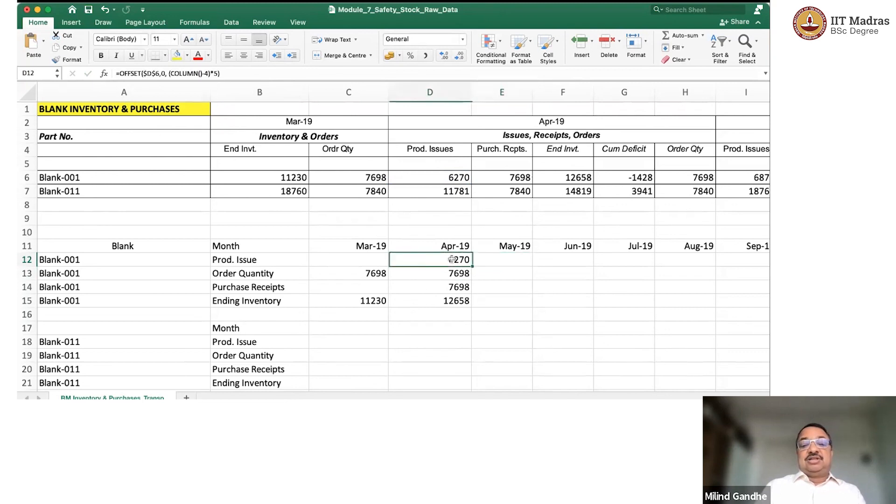
key("super+c")
key("Right")
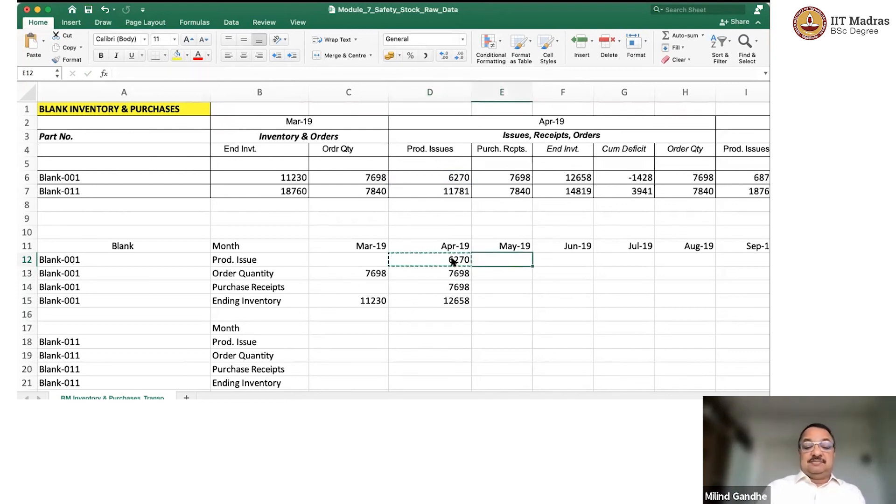
key("super+v")
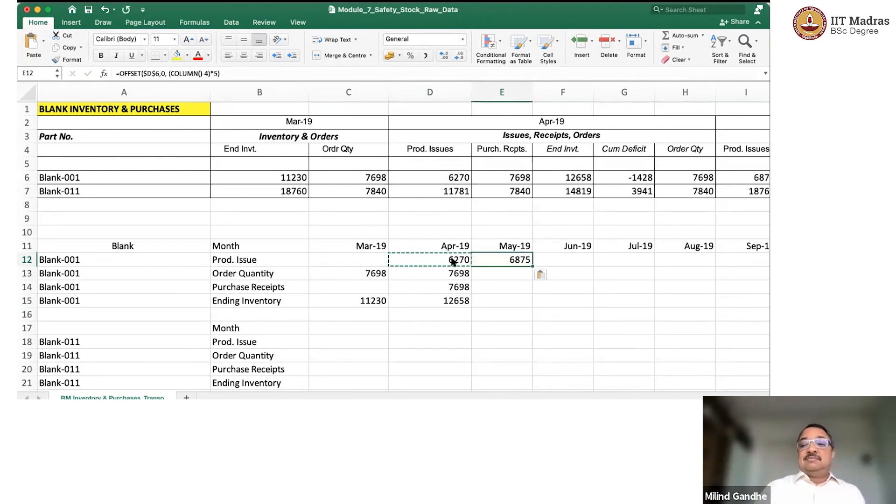
Check Blank-001's May 2019 production issue in E12 against the source table's figure in I6.
left_click(728, 175)
scroll(730, 174, "down", 1)
scroll(731, 173, "right", 2)
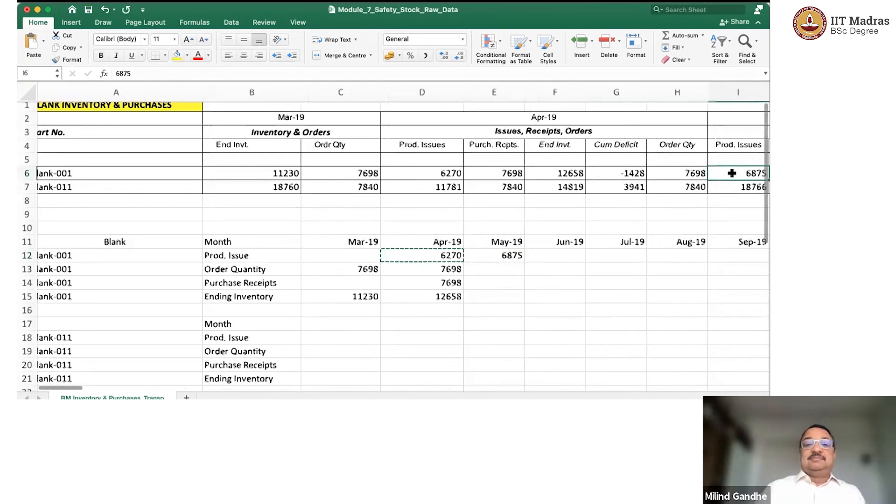
left_click(422, 255)
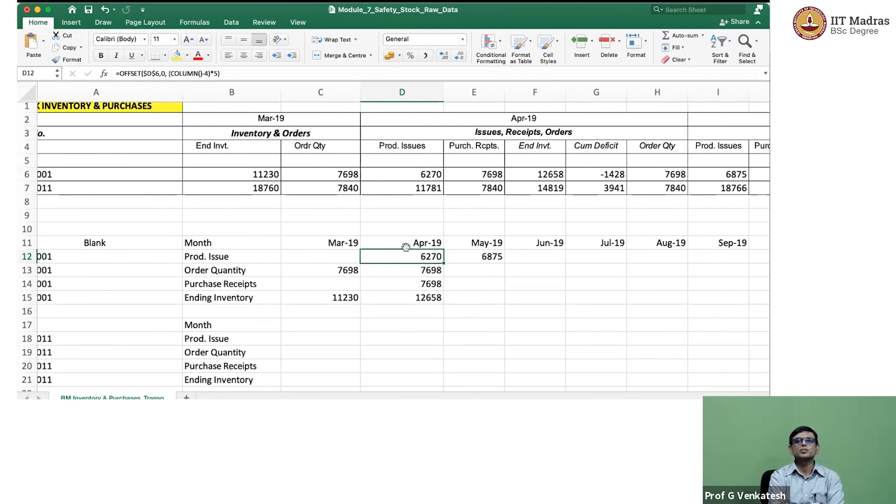
Compare the OFFSET formulas in D12 and E12 with Blank-001's April and May 2019 production issues in D6 and I6.
scroll(405, 246, "up", 1)
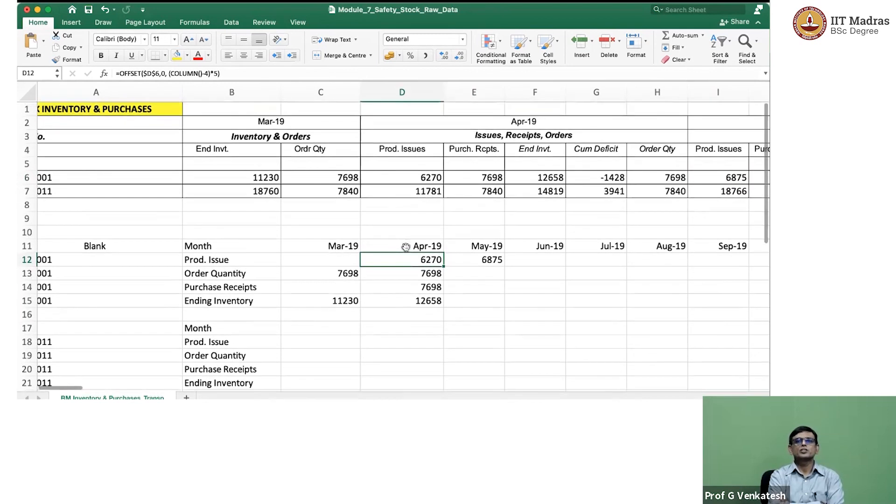
left_click(407, 177)
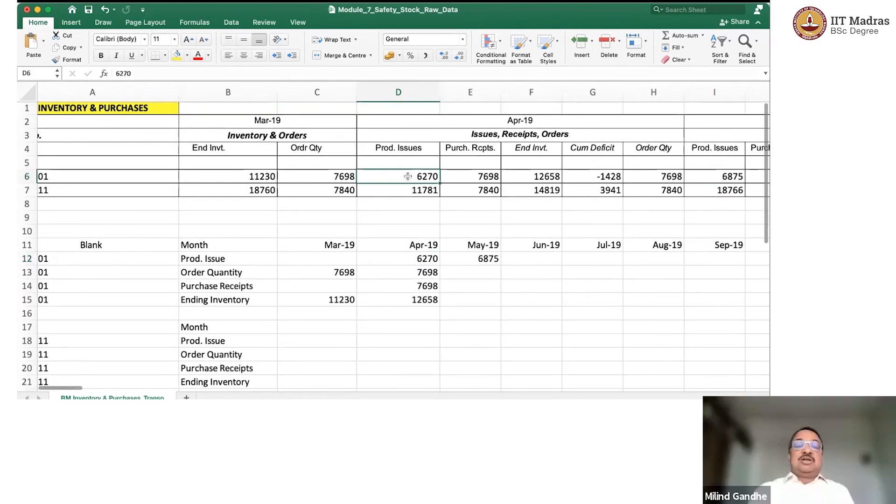
left_click(426, 257)
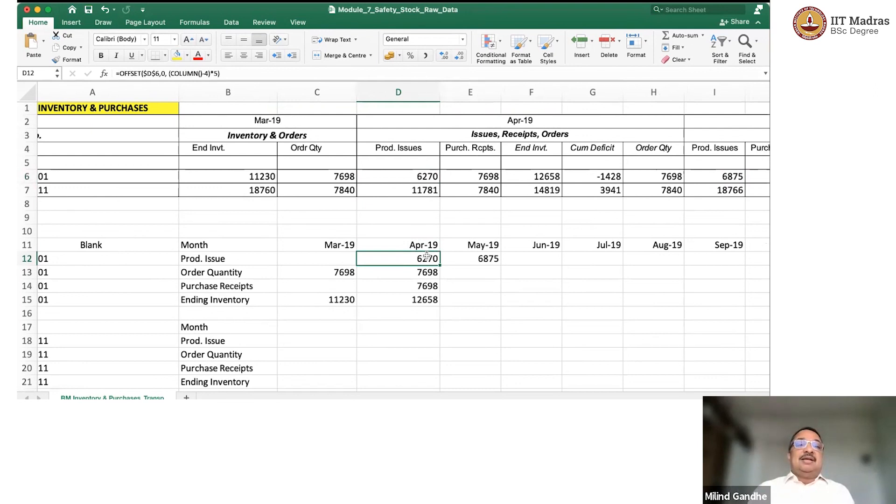
left_click(425, 176)
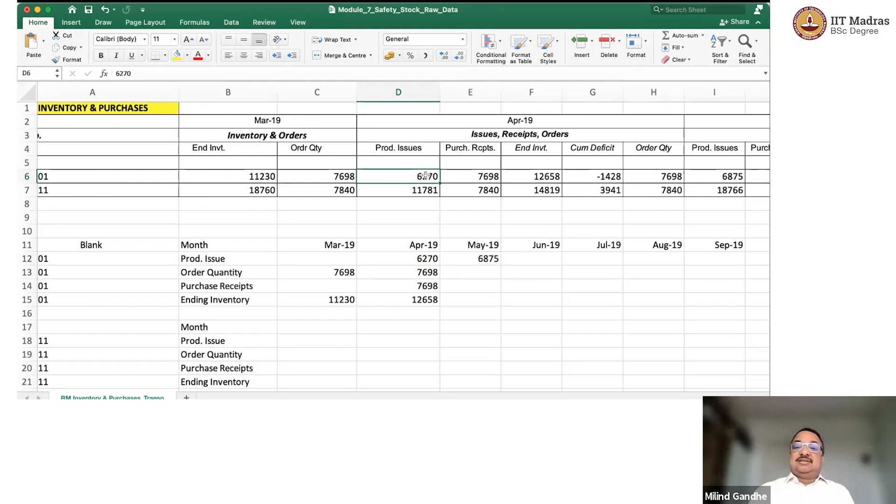
left_click(727, 175)
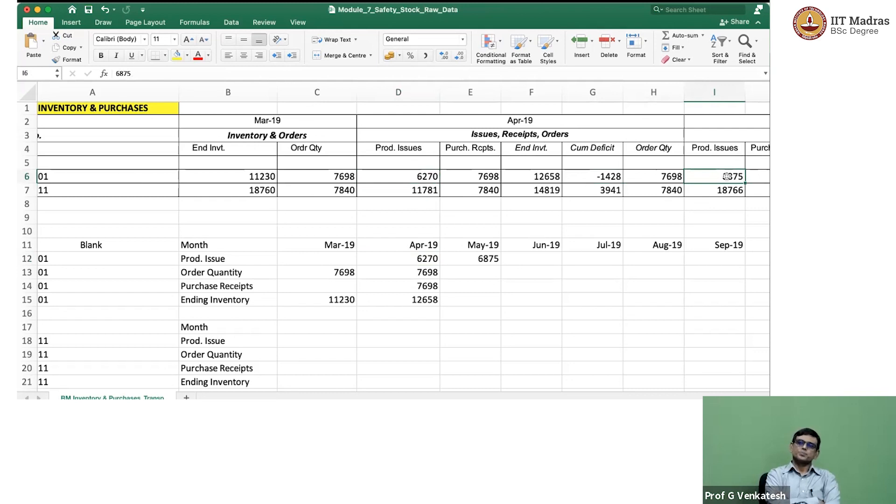
left_click(432, 258)
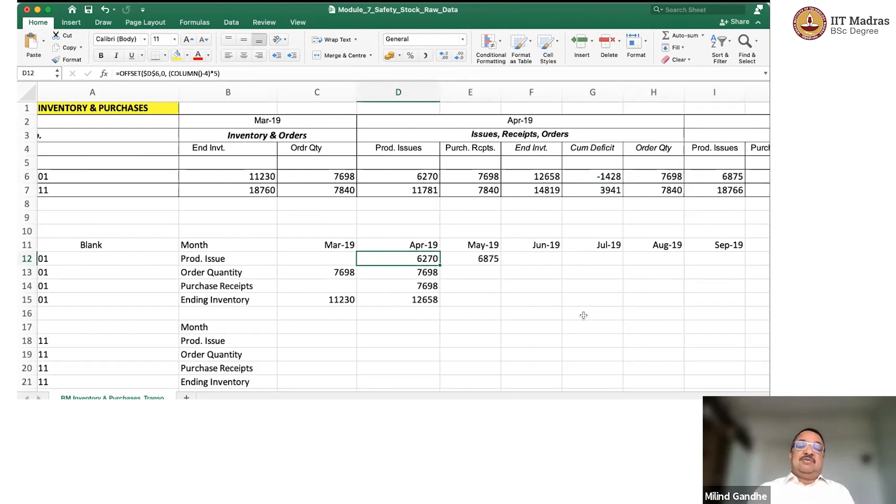
key("Right")
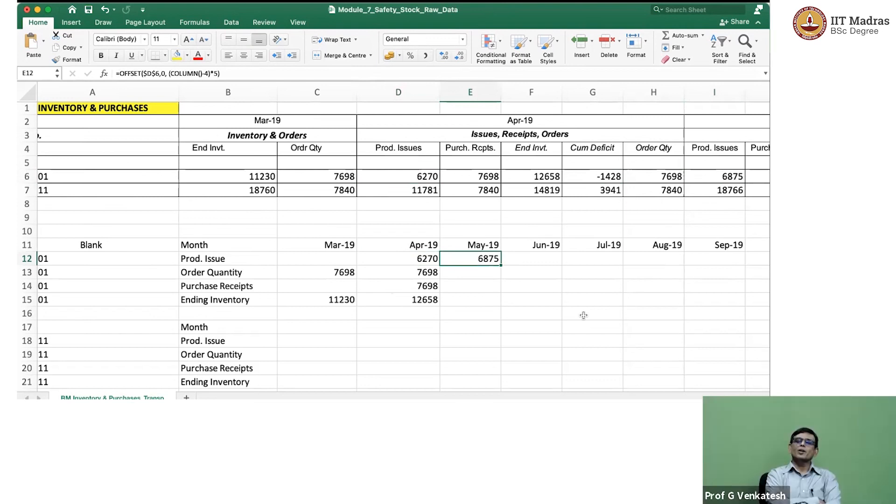
key("Left")
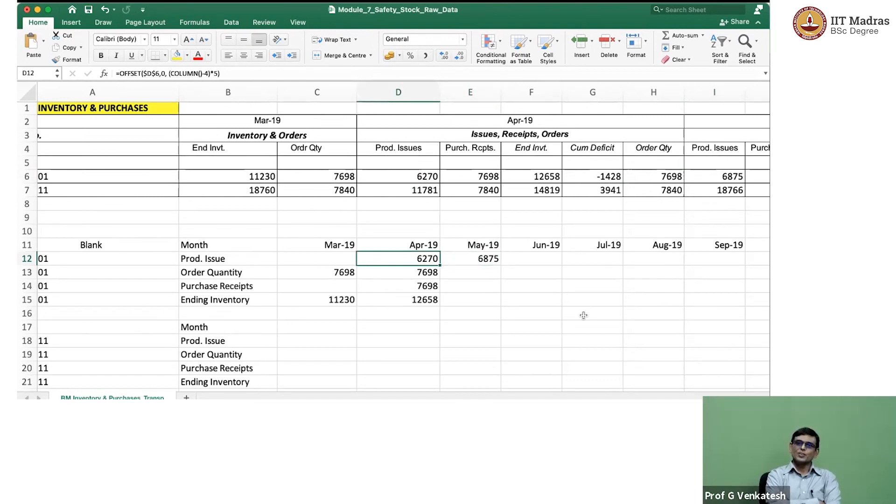
key("Right")
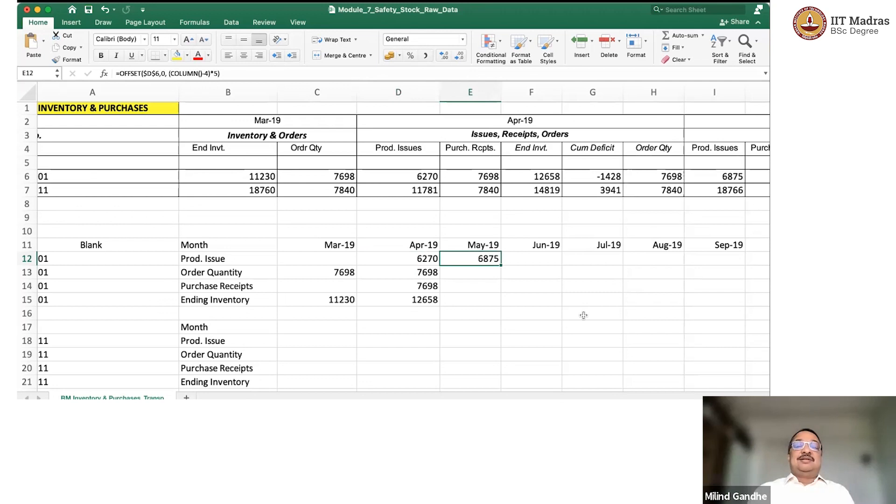
key("Up")
key("Up")
key("Up")
key("Up")
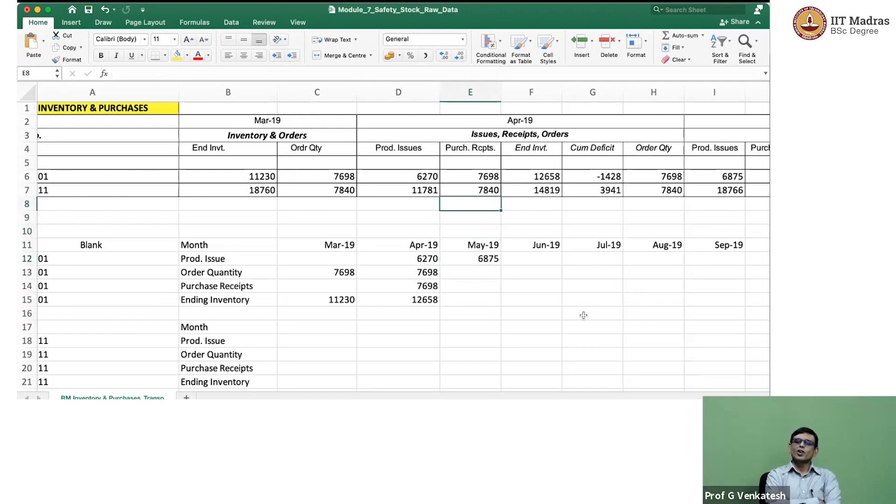
key("Down")
key("Down")
key("Down")
key("Down")
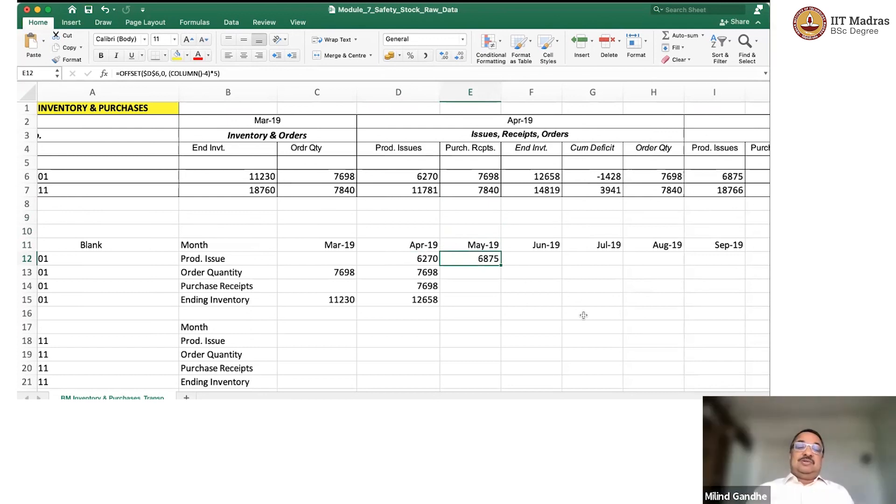
Trace the five-column offset along row 6 from the base cell D6 to the May 2019 production issue in I6.
key("Up")
key("Up")
key("Up")
key("Up")
key("Up")
key("Up")
key("Left")
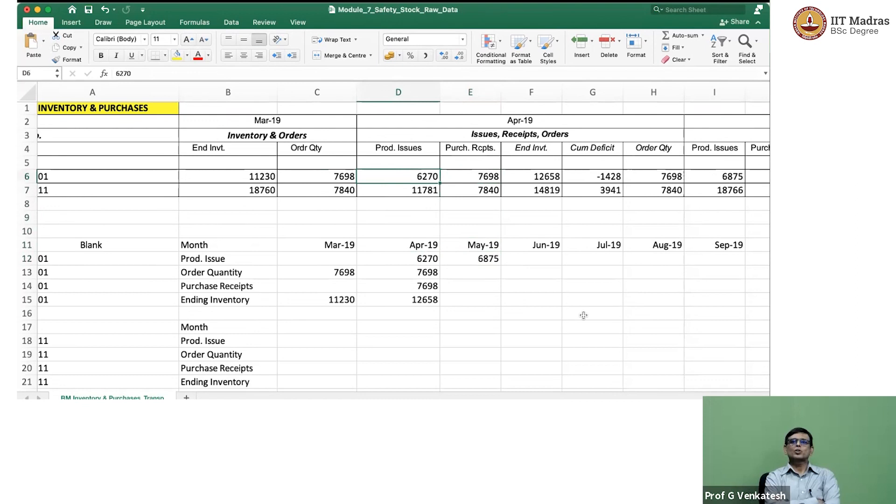
key("Right")
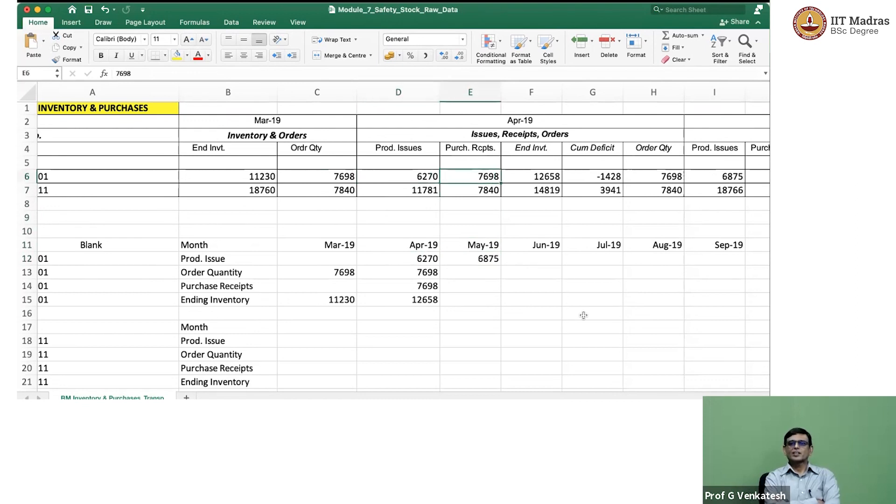
key("Left")
key("Down")
key("Down")
key("Down")
key("Down")
key("Down")
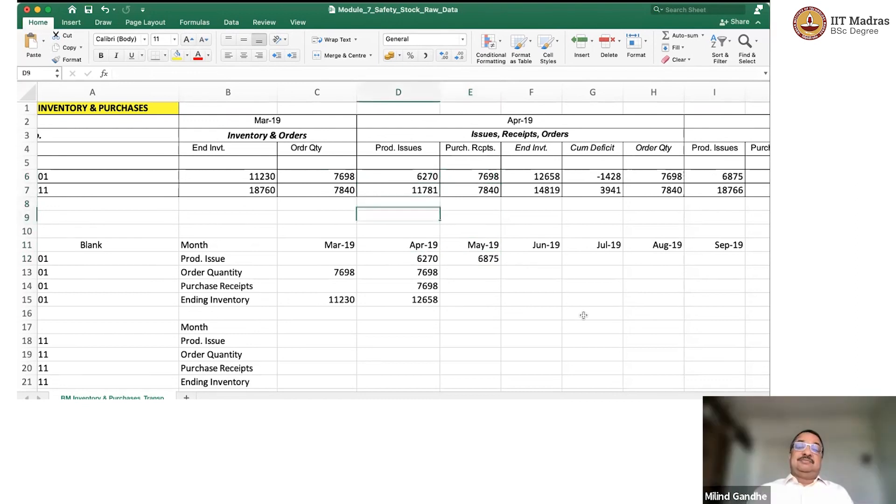
key("Down")
key("Up")
key("Up")
key("Up")
key("Up")
key("Up")
key("Up")
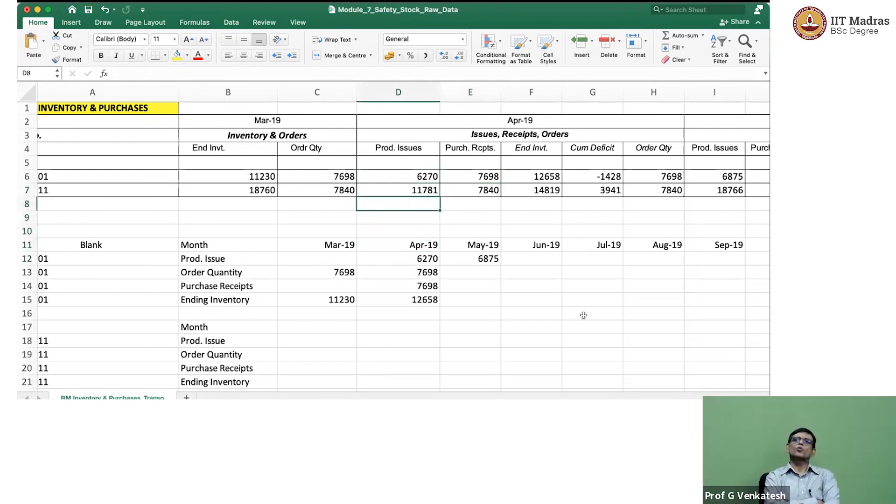
key("Right")
key("Right")
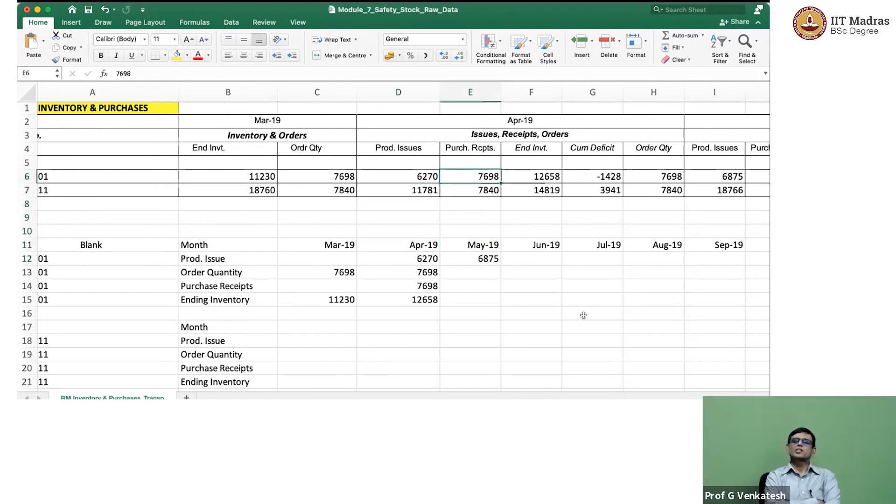
key("Right")
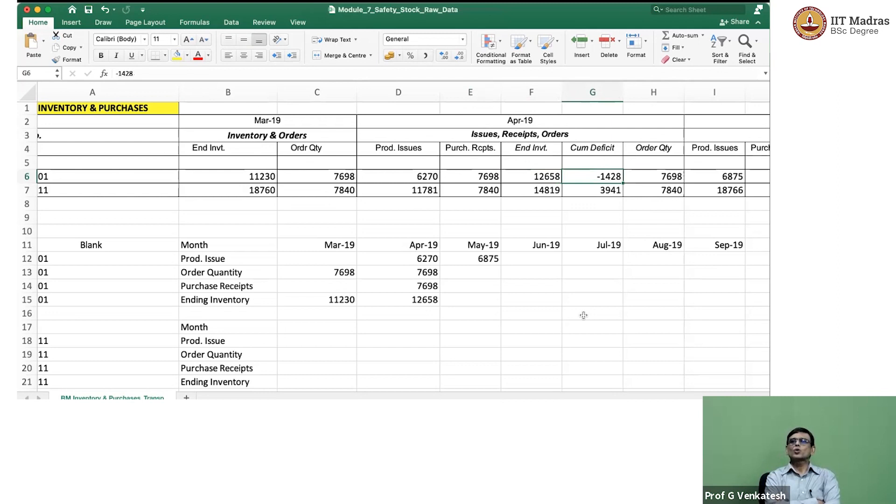
key("Right")
key("Right")
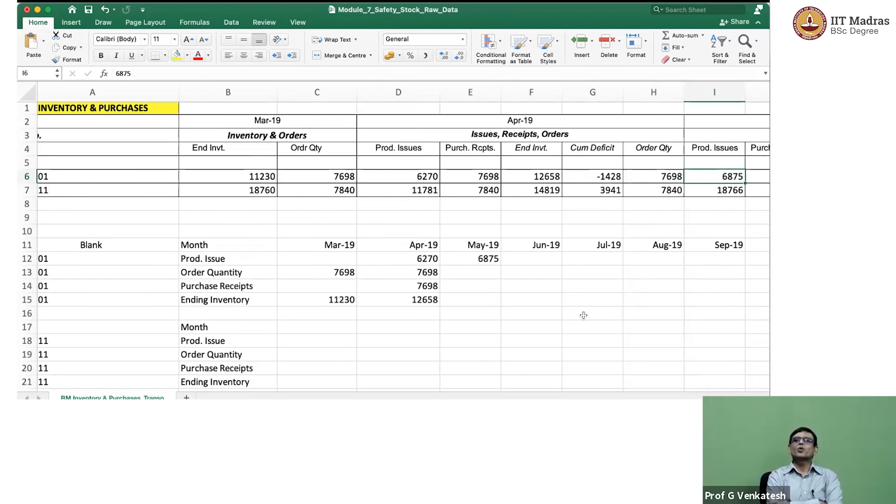
Copy Blank-001's production issue OFFSET formula from the May-19 cell E12 to the Jun-19 cell F12.
key("Left")
key("Left")
key("Left")
key("Down")
key("Down")
key("Down")
key("Down")
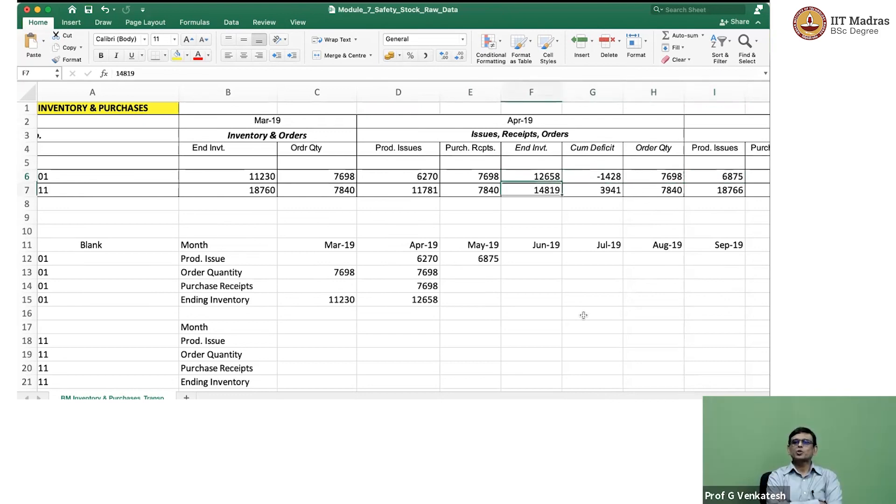
key("Down")
key("Down")
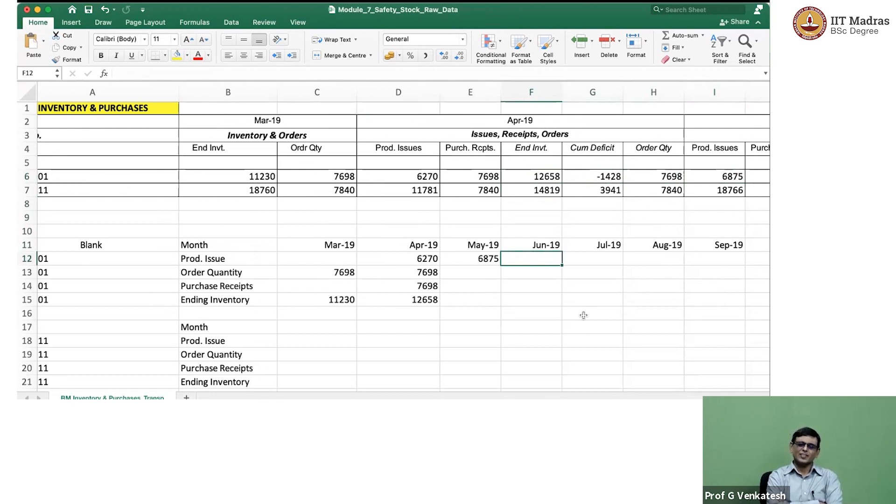
key("Left")
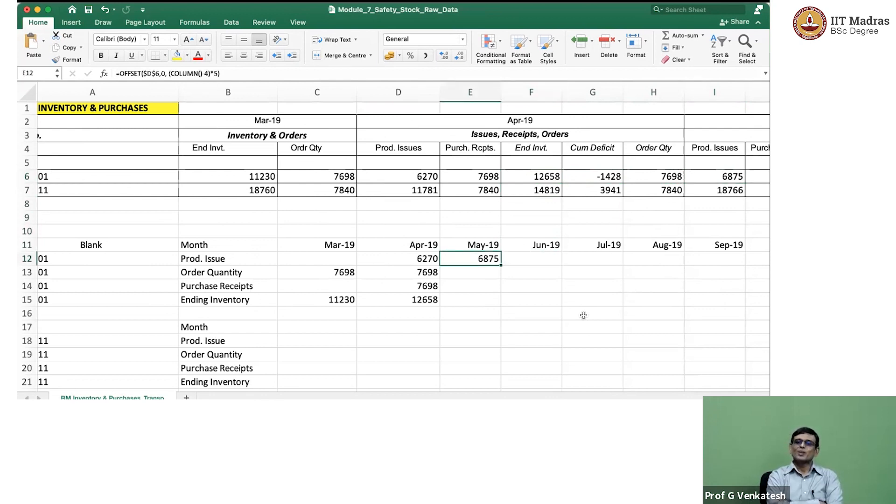
key("super+c")
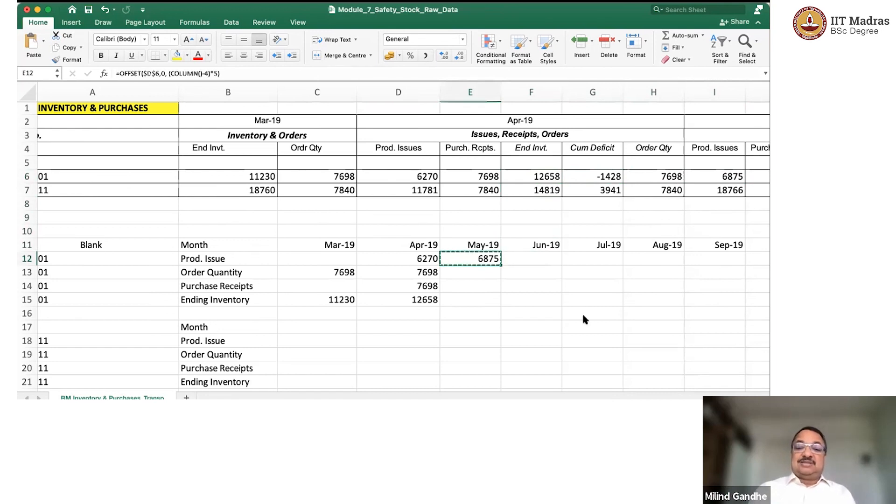
key("Right")
key("super+v")
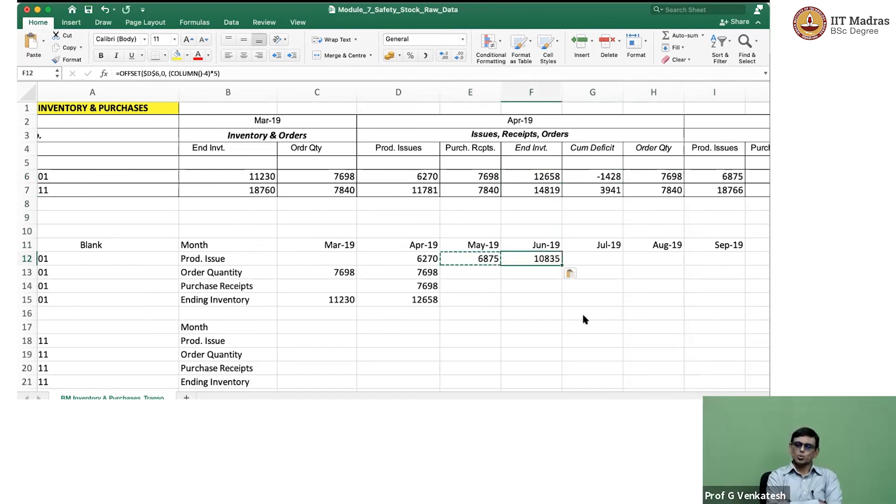
key("Escape")
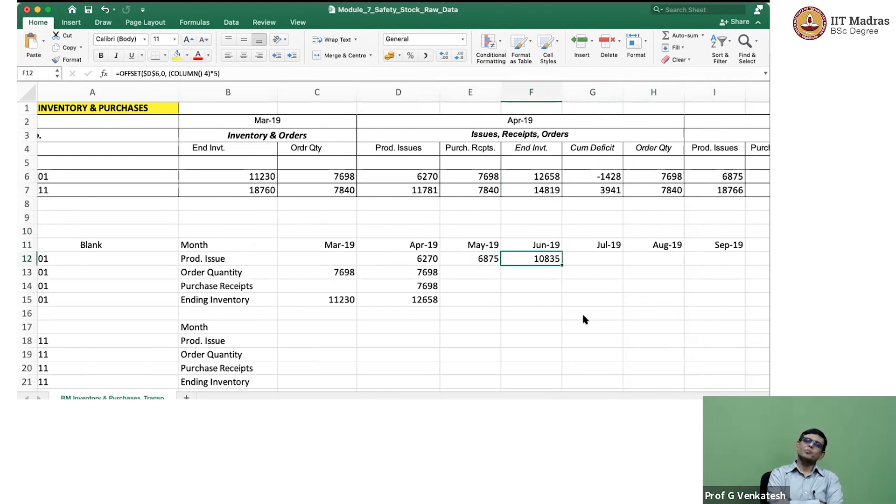
Review the base cell D6 and the copied OFFSET formulas in E12 and F12.
key("Up")
key("Up")
key("Up")
key("Up")
key("Up")
key("Up")
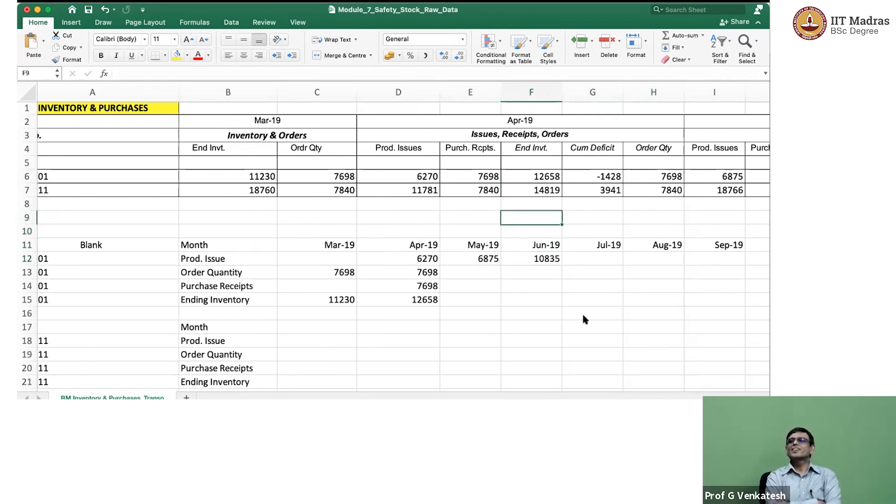
key("Left")
key("Left")
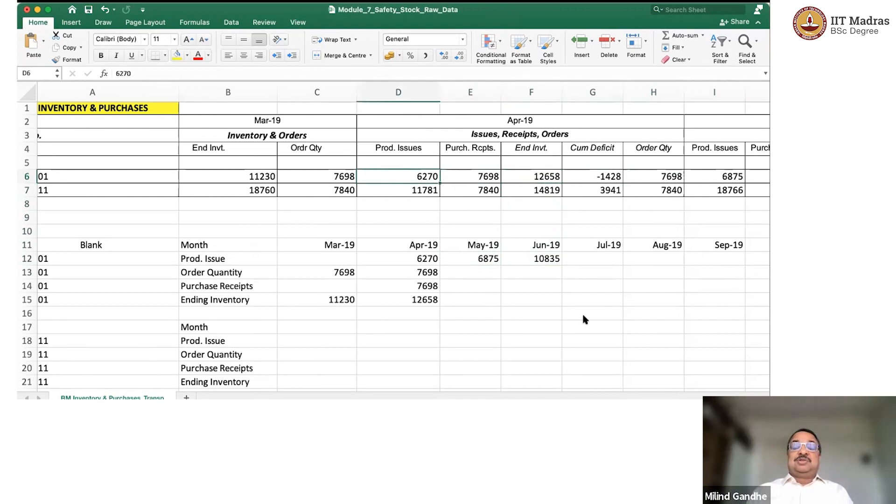
key("Down")
key("Down")
key("Down")
key("Down")
key("Down")
key("Down")
key("Down")
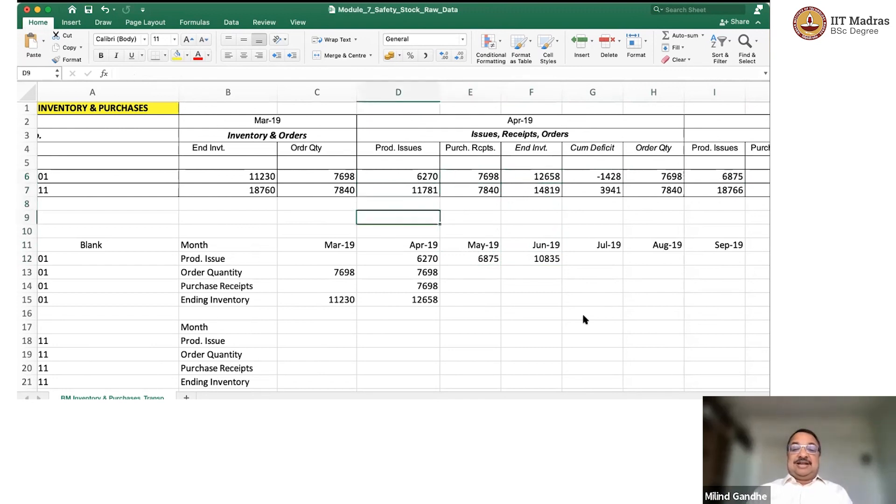
key("Right")
key("Up")
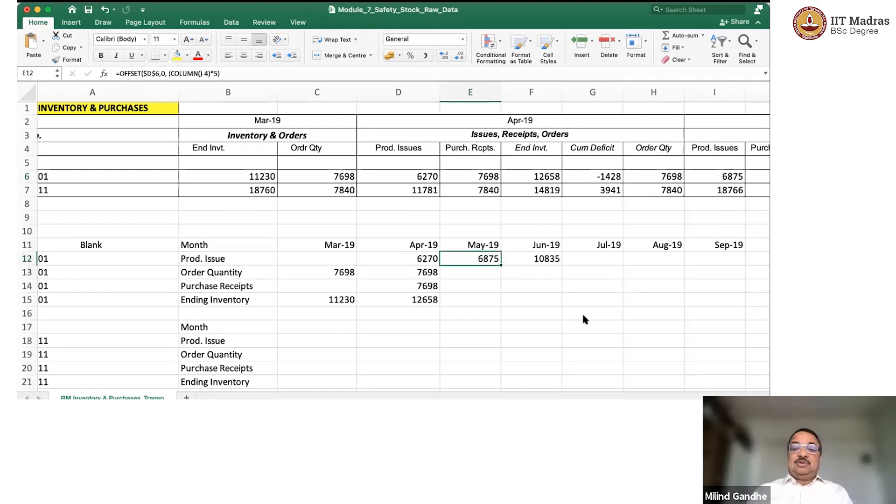
key("Right")
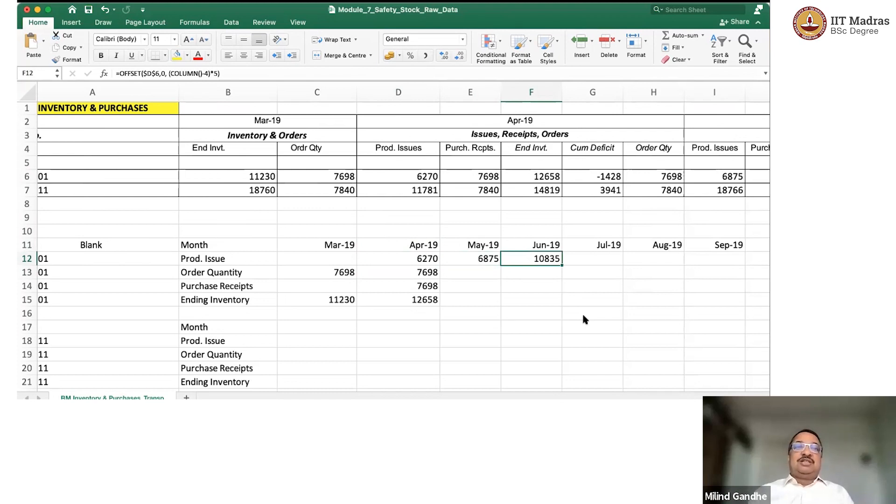
Trace row 6 in five-column jumps to Blank-001's June 2019 production issue in N6 and compare it with F12.
key("Up")
key("Up")
key("Up")
key("Up")
key("Up")
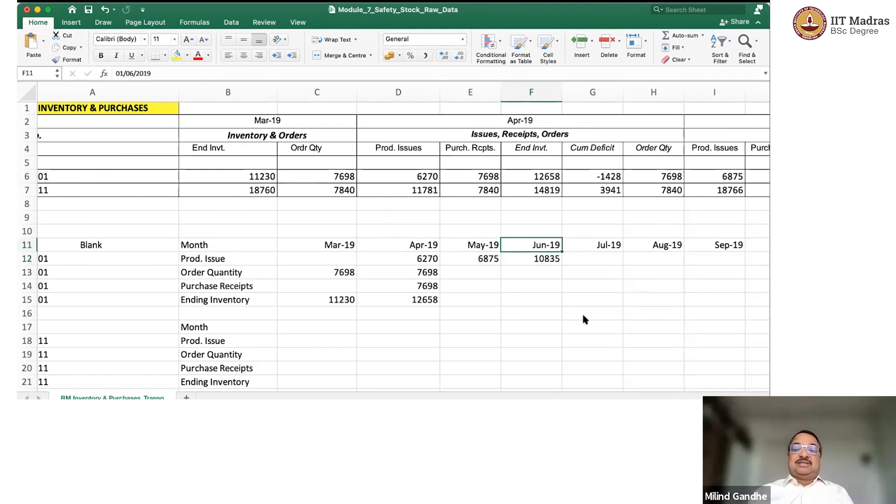
key("Up")
key("Left")
key("Left")
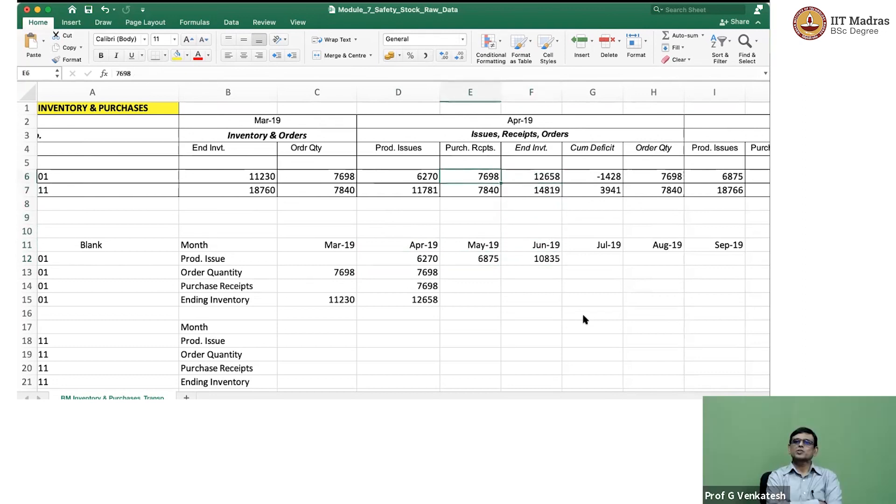
key("Right")
key("Right")
key("Right")
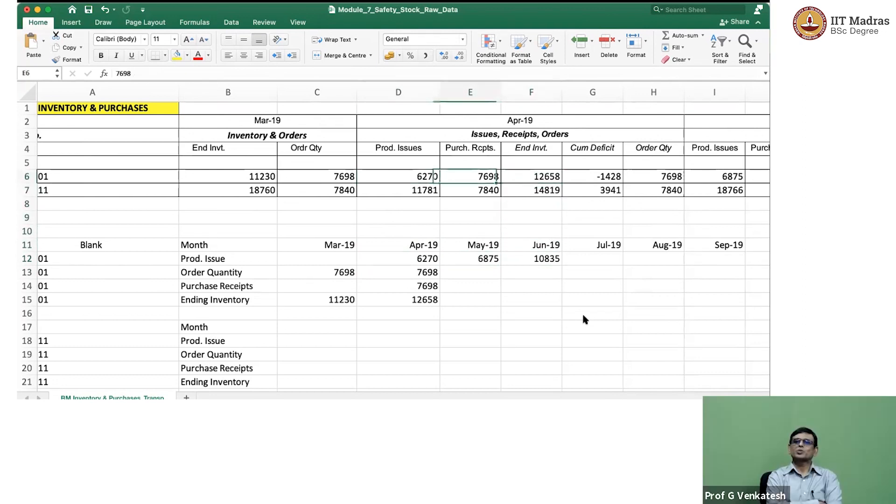
key("Right")
key("Right")
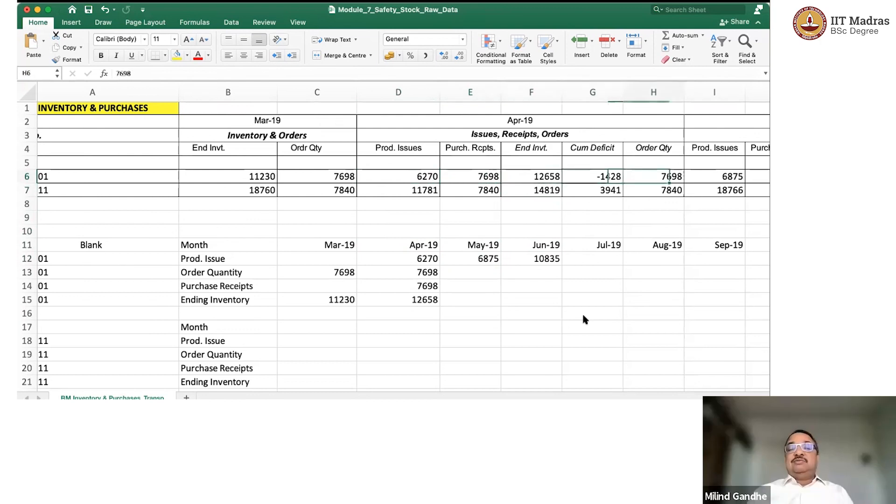
key("Right")
key("Right")
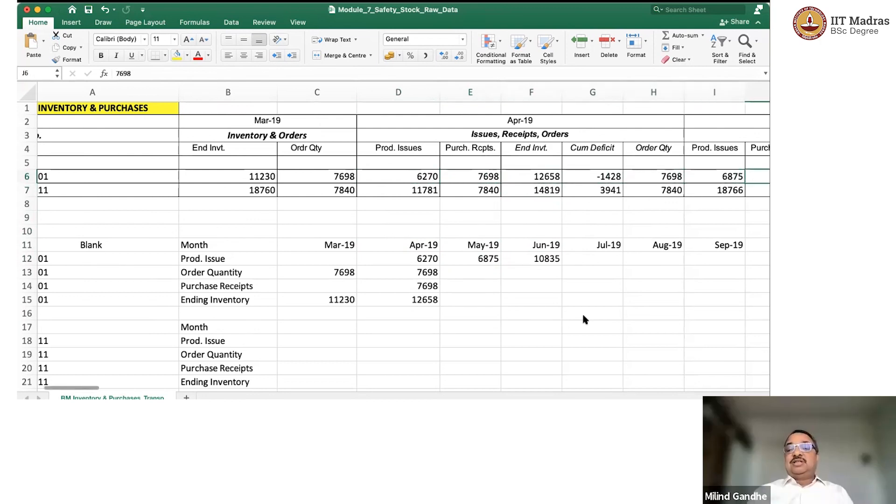
key("Right")
key("Right")
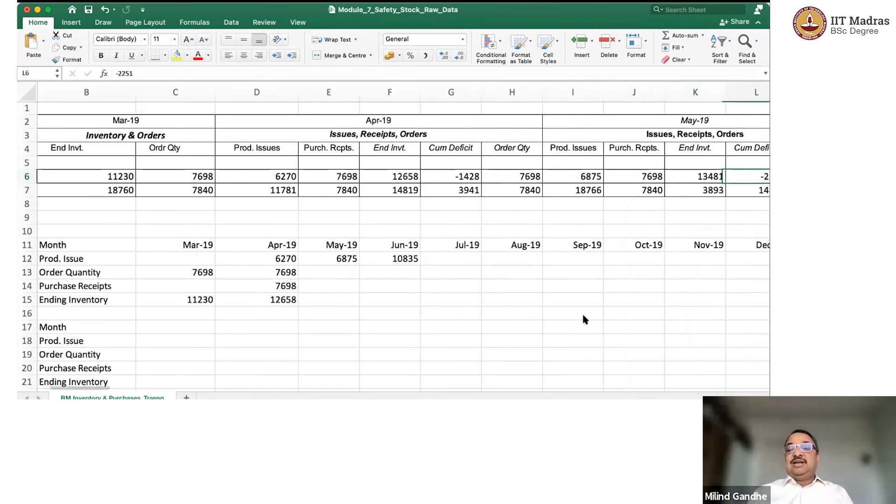
key("Right")
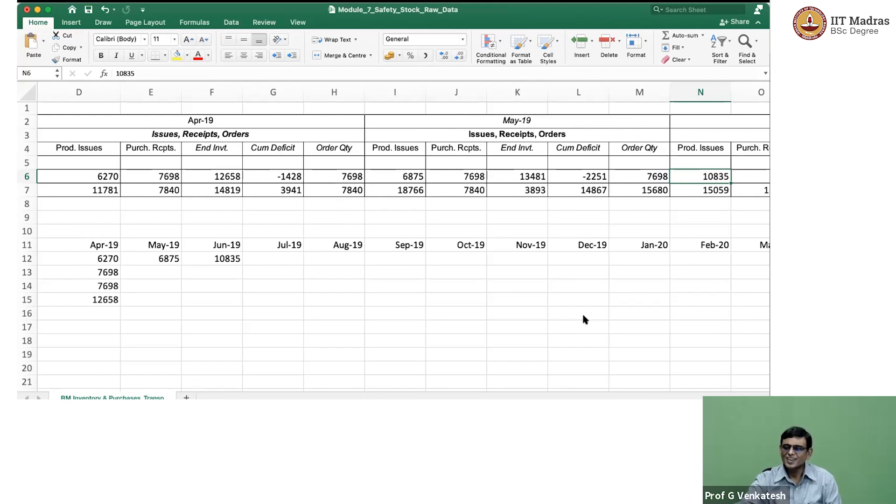
key("Left")
key("Left")
key("Left")
key("Left")
key("Left")
key("Left")
key("Left")
key("Left")
key("Left")
key("Left")
key("Left")
key("Left")
key("Left")
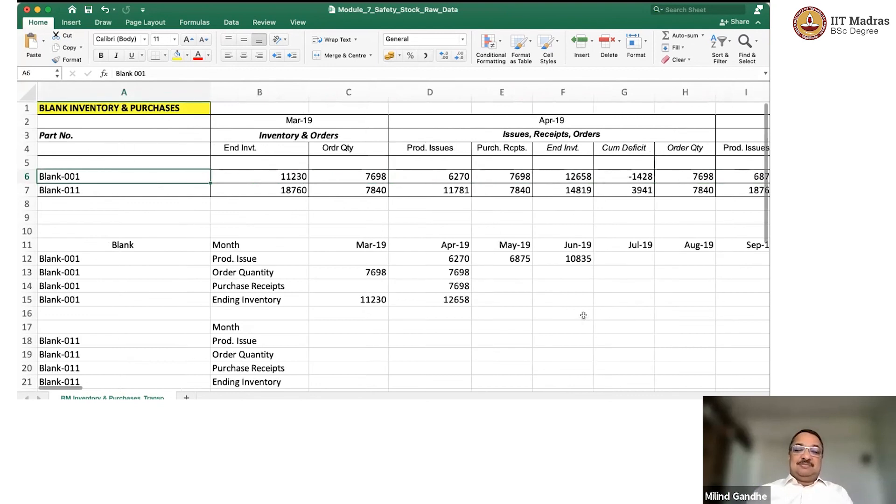
Wrap the H6 reference in Blank-001's Apr-19 order quantity cell D13 in OFFSET, anchored as $H$6 with a row offset of 0.
left_click(492, 271)
left_click(456, 275)
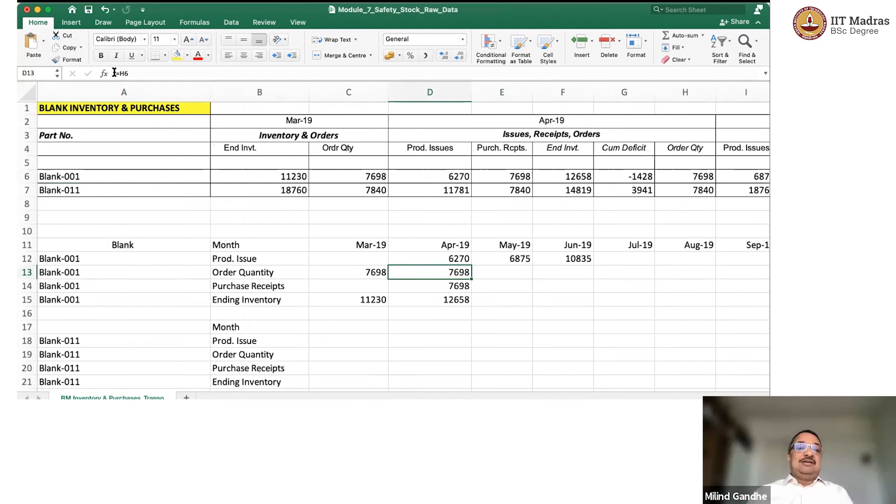
left_click(119, 70)
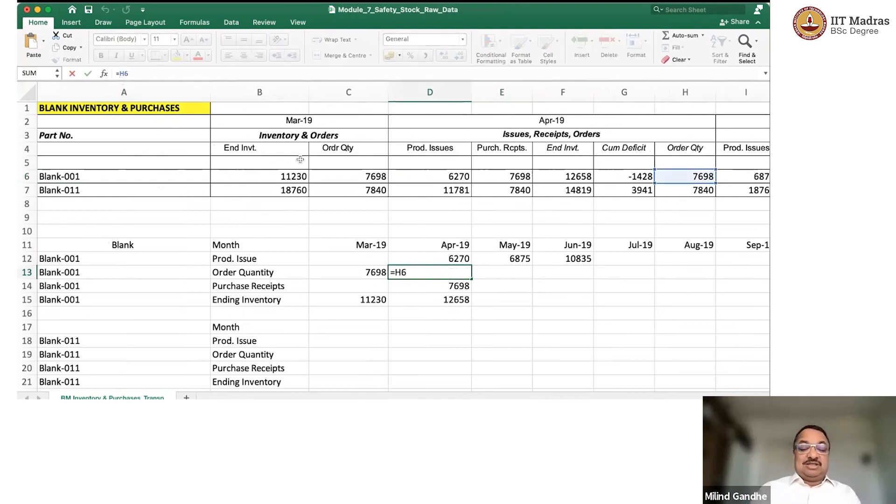
type("offset(")
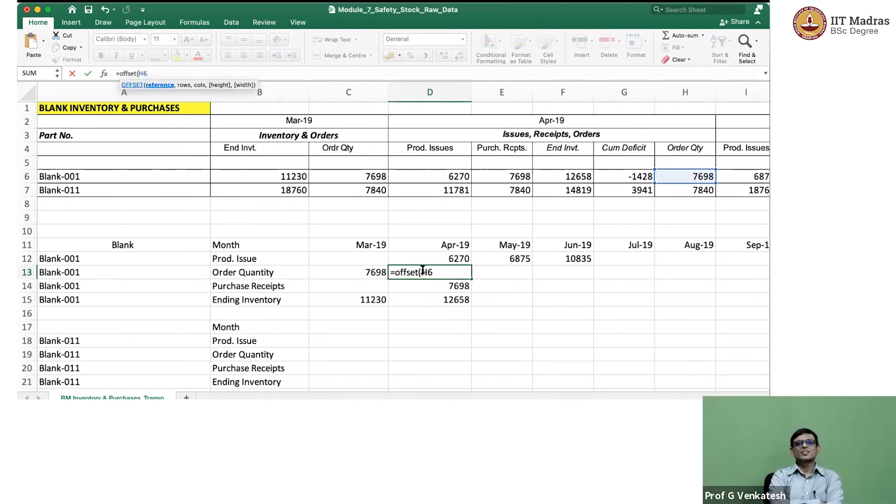
left_click(421, 271)
type("$")
key("Right")
type("$6,0")
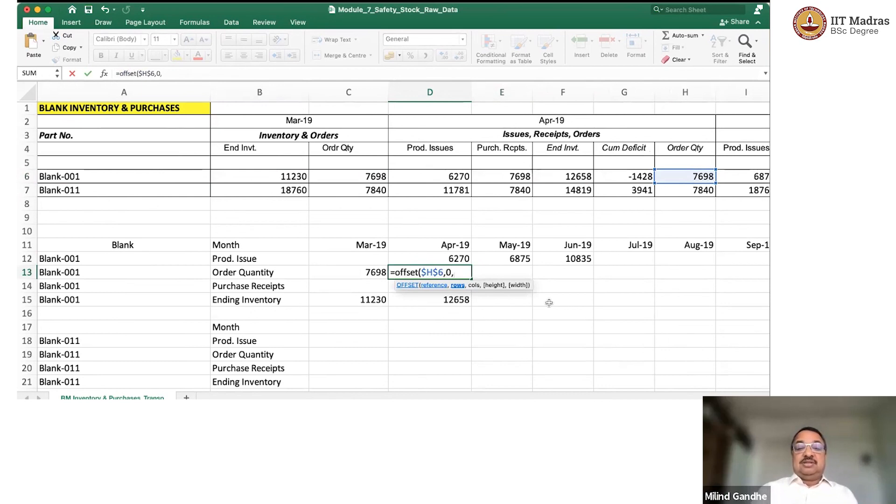
type(",")
type("(")
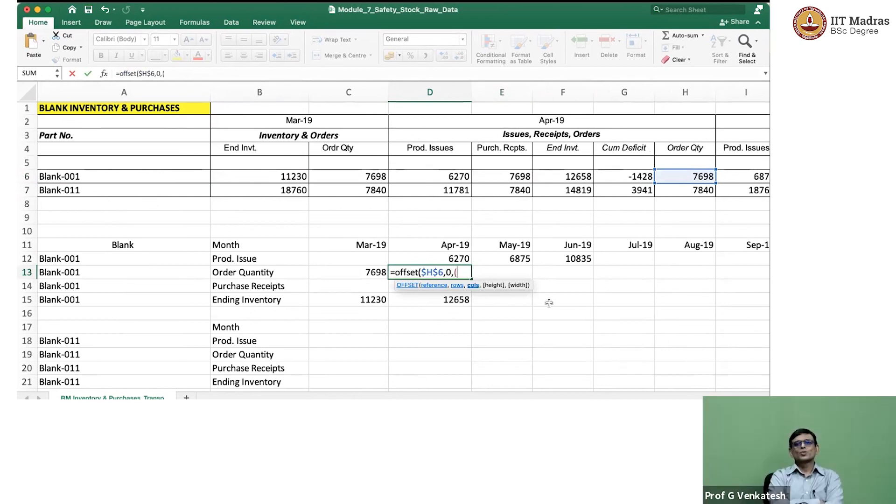
type("Col")
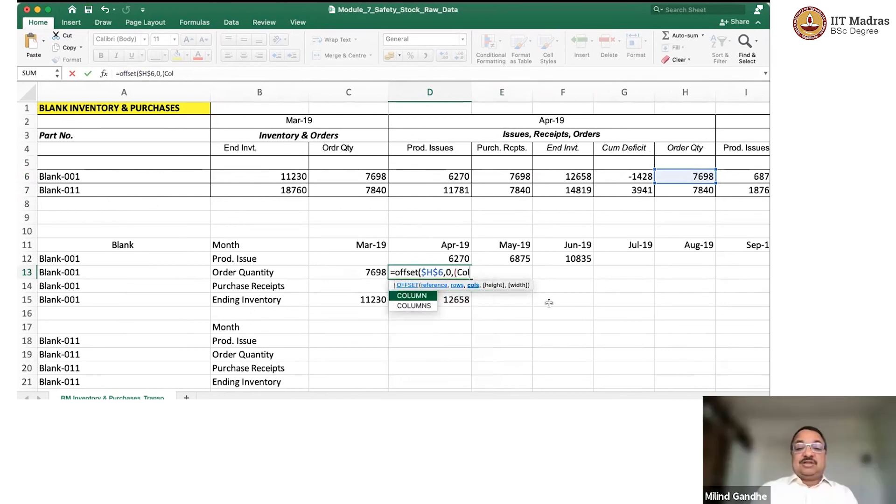
type("umn()-")
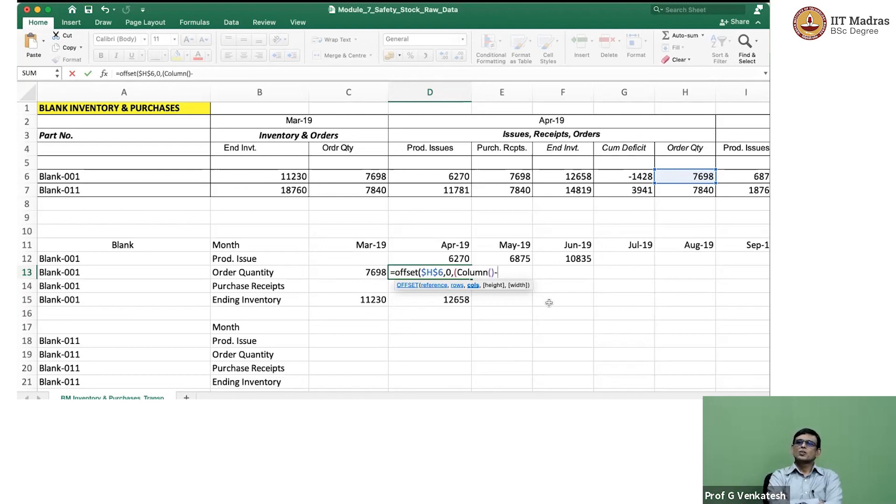
Complete D13's OFFSET formula with the column offset (COLUMN()-4)*5.
type("4")
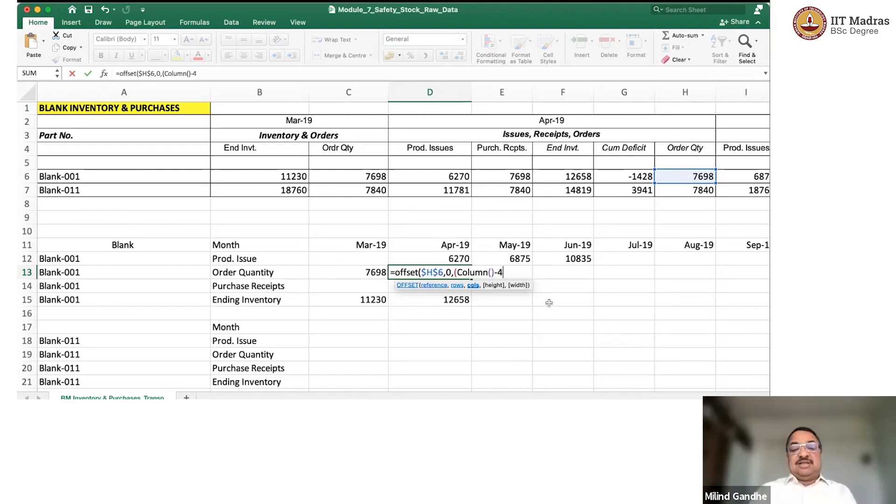
type(")*5")
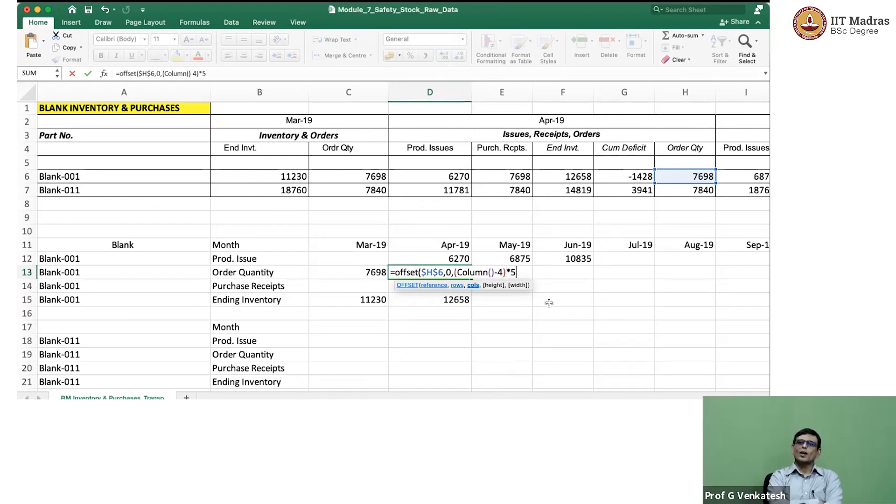
type(")")
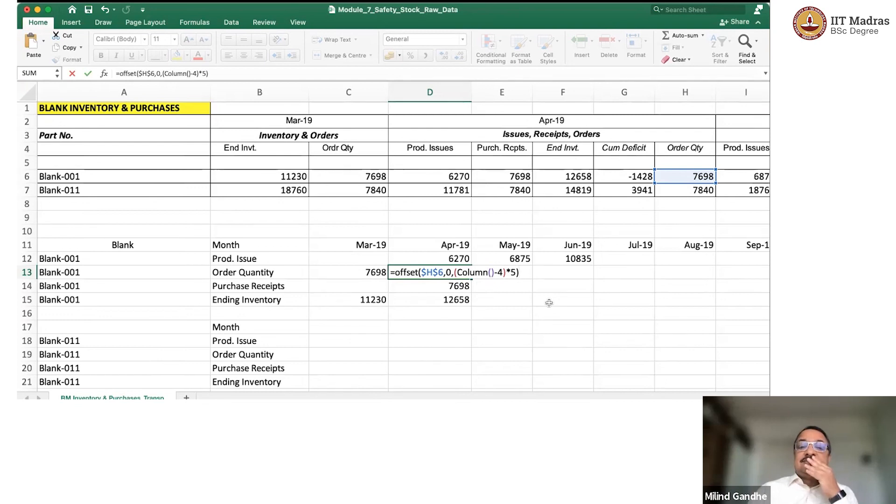
key("Return")
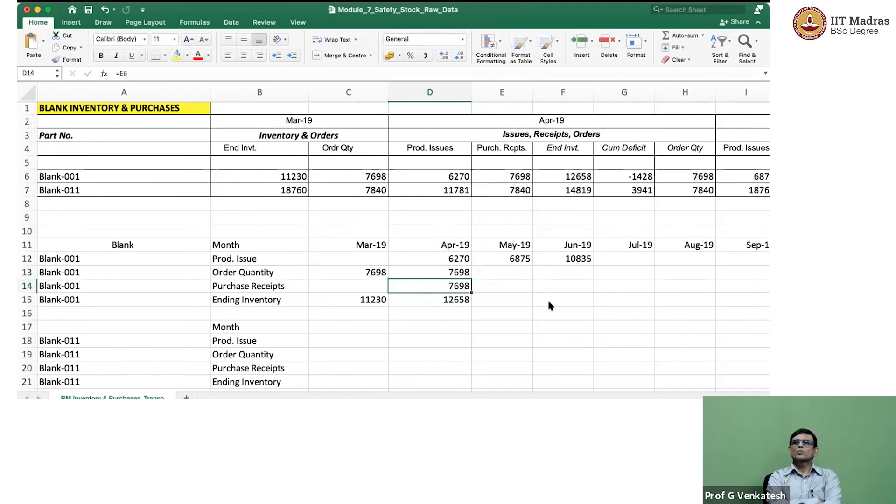
Copy Blank-001's order quantity OFFSET formula from the Apr-19 cell D13 to the May-19 cell E13.
key("Up")
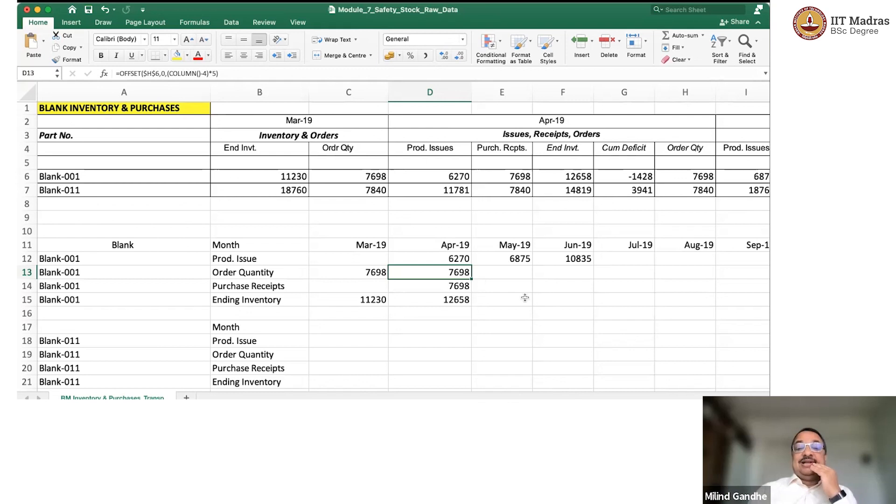
left_click_drag(471, 278, 508, 276)
left_click(504, 275)
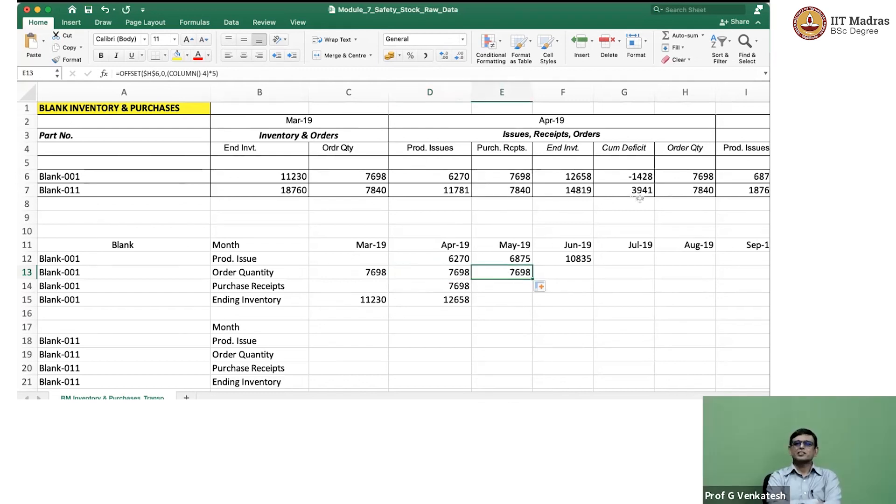
Trace the five-column offset along row 6 from the April order quantity in H6 to the May 2019 order quantity in M6.
left_click(693, 176)
key("Right")
key("Right")
key("Right")
key("Right")
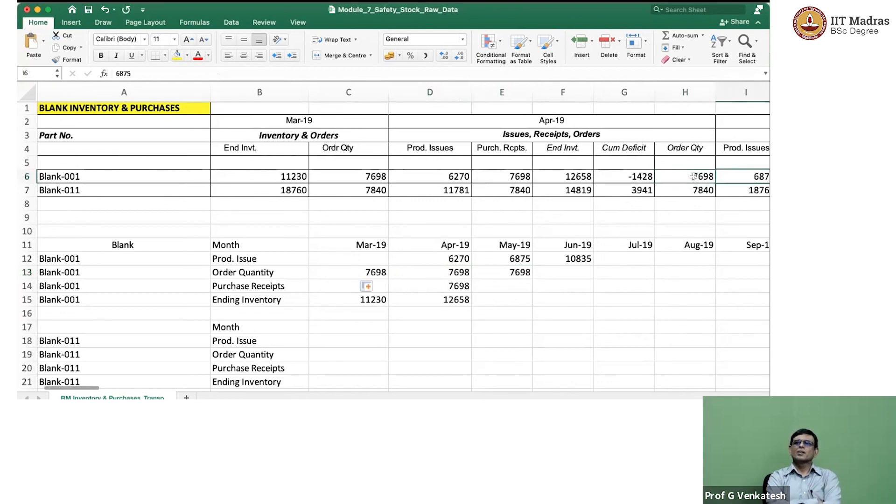
key("Right")
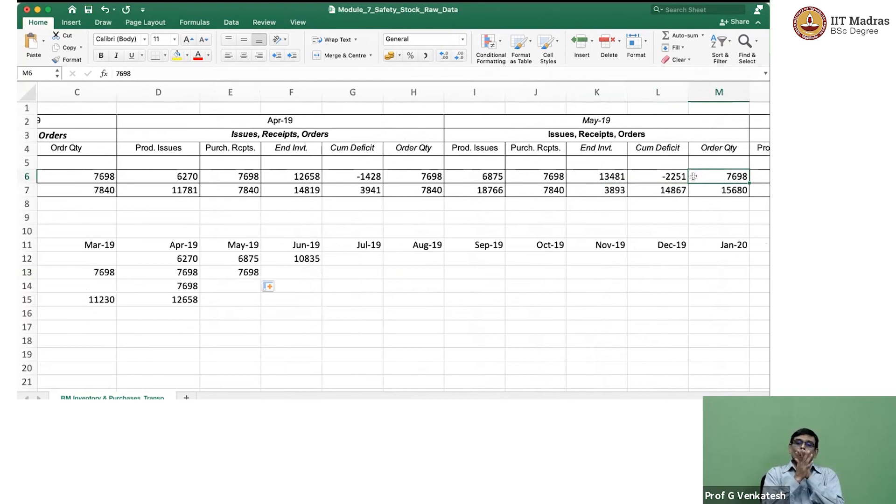
key("Left")
key("Left")
key("Left")
key("Left")
key("Left")
key("Left")
key("Left")
key("Left")
key("Left")
key("Left")
key("Left")
key("Left")
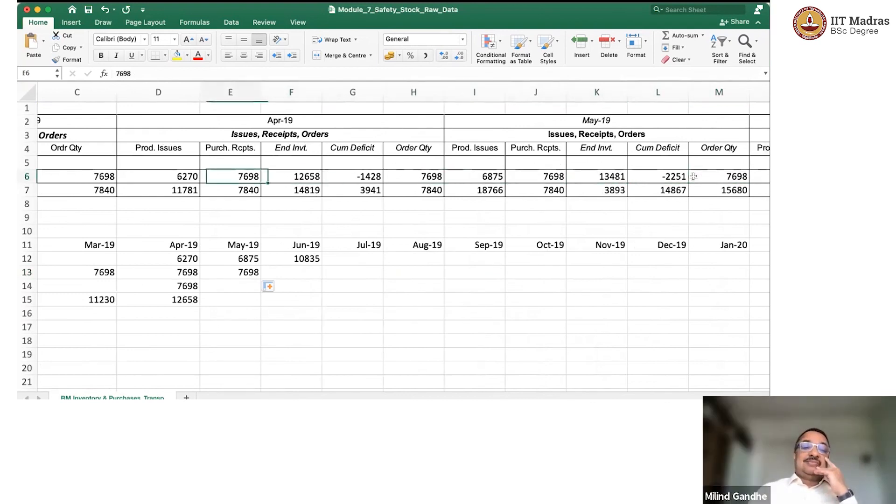
key("Down")
Wrap the E6 reference in Blank-001's Apr-19 purchase receipts cell D14 in OFFSET, anchored as $E$6 with a row offset of 0.
left_click(456, 283)
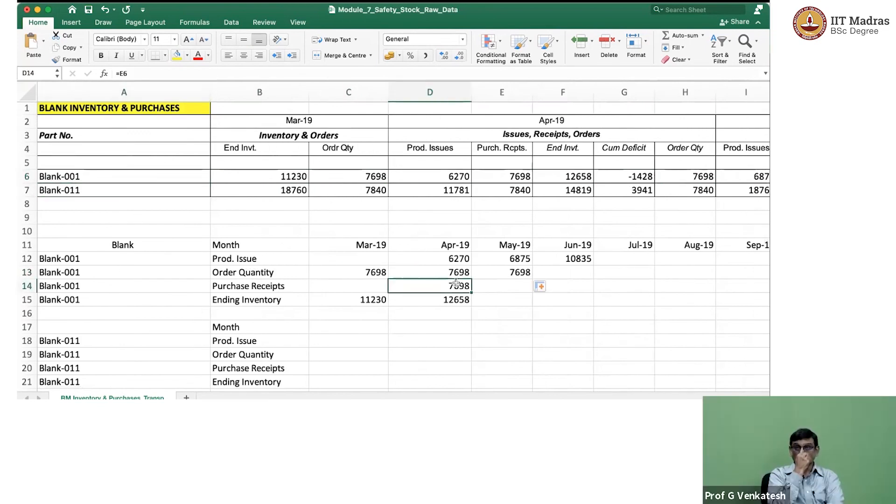
left_click(454, 270)
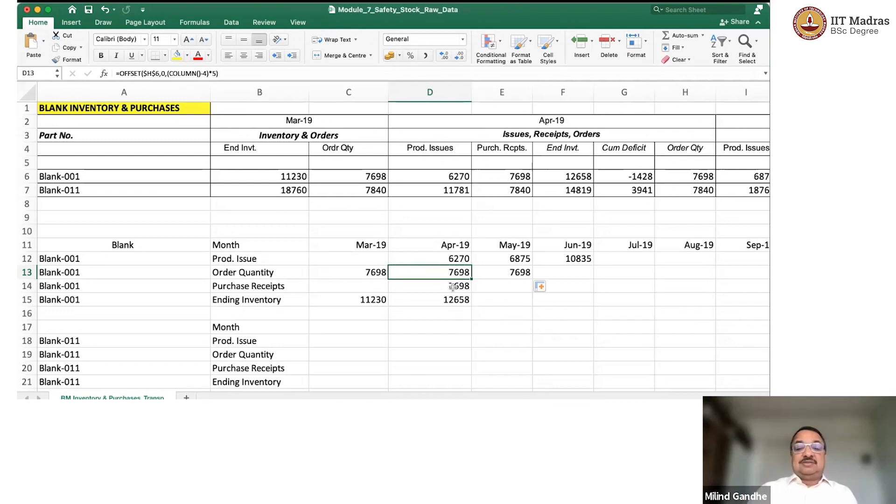
left_click(453, 286)
type("=E6")
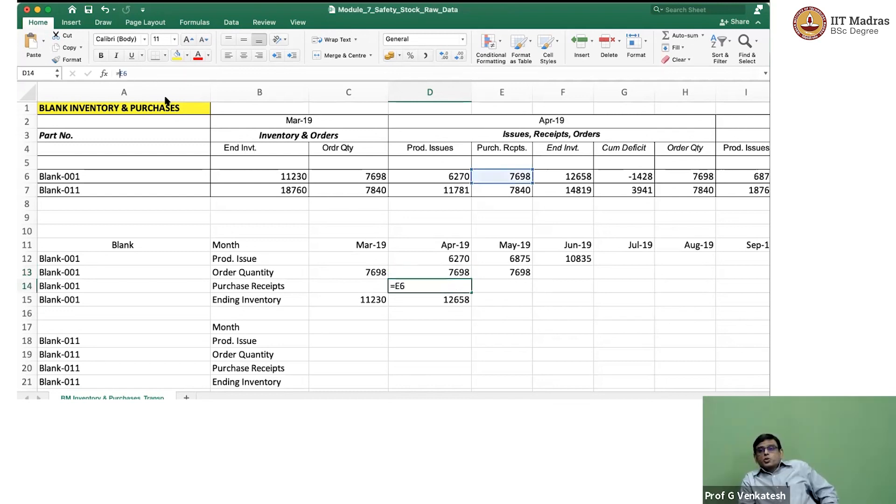
type("o")
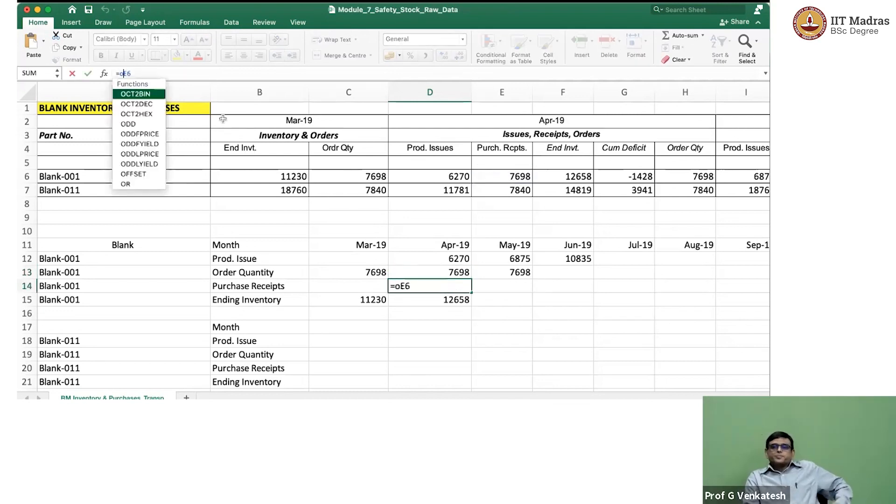
type("ffset(")
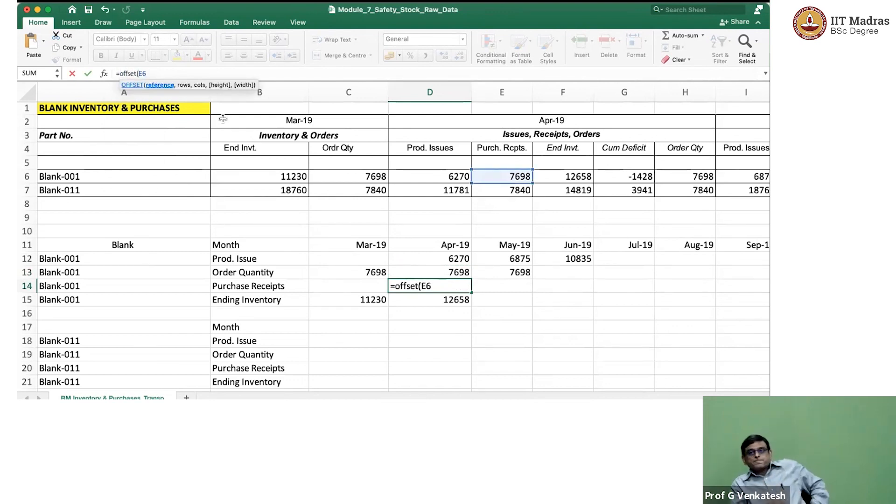
type("$")
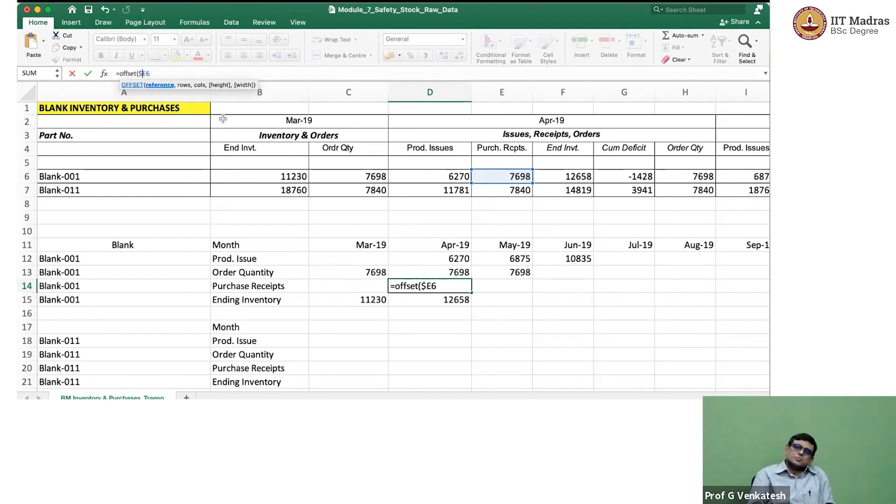
type("$")
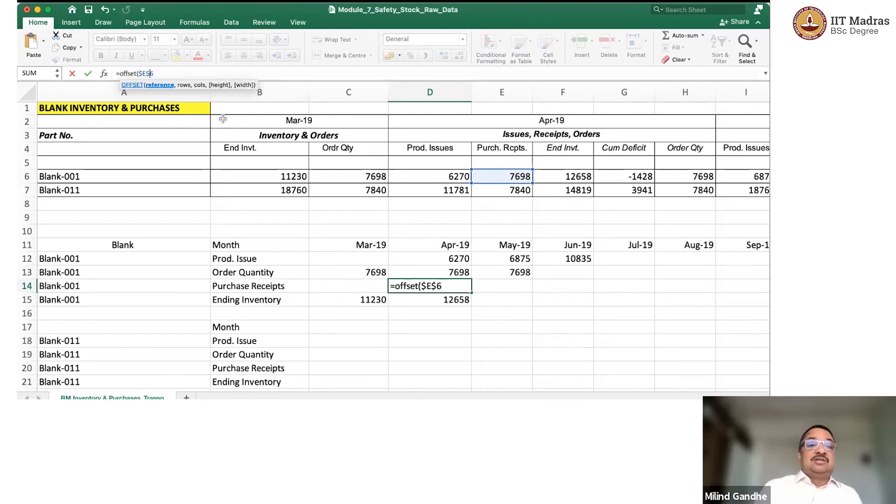
type(", 0")
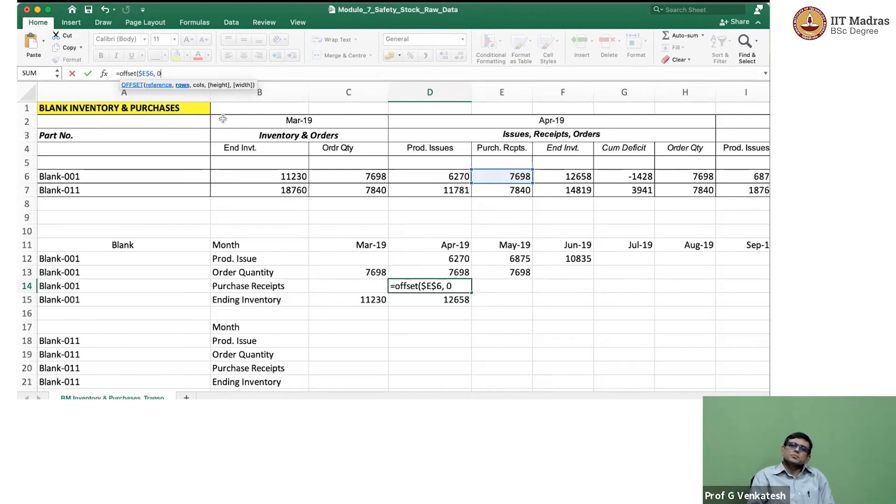
type(", (")
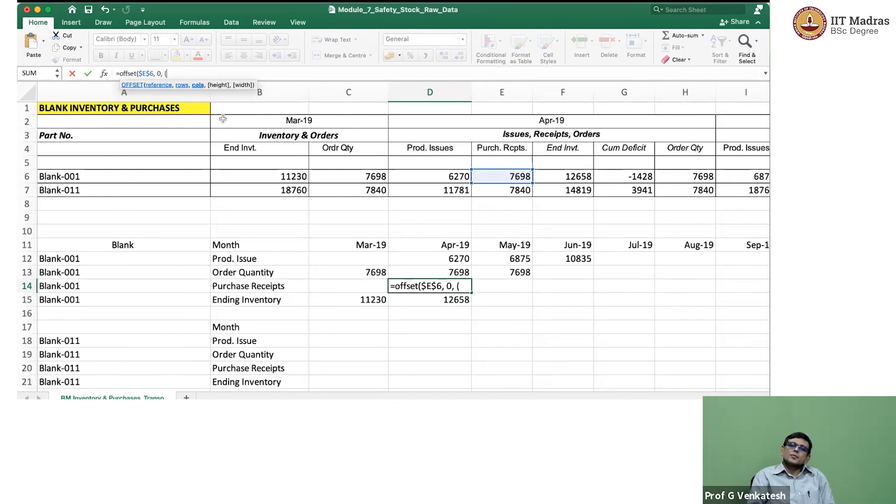
type("Colu")
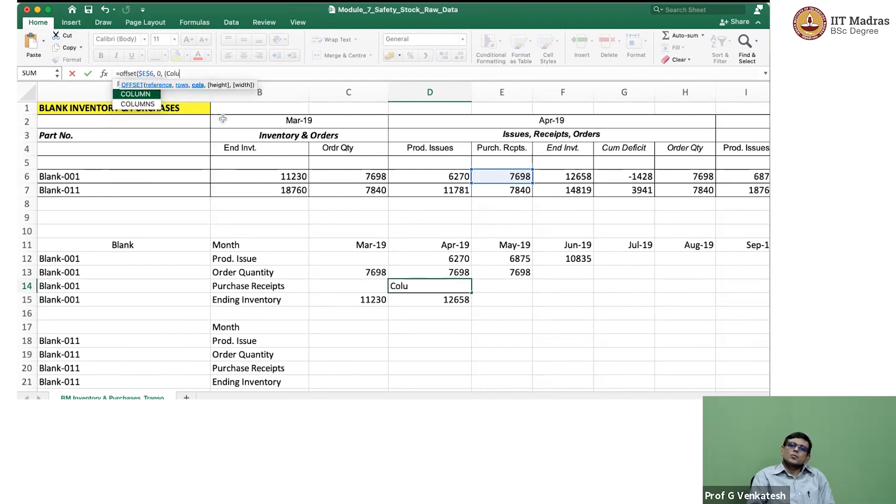
type("mn()-")
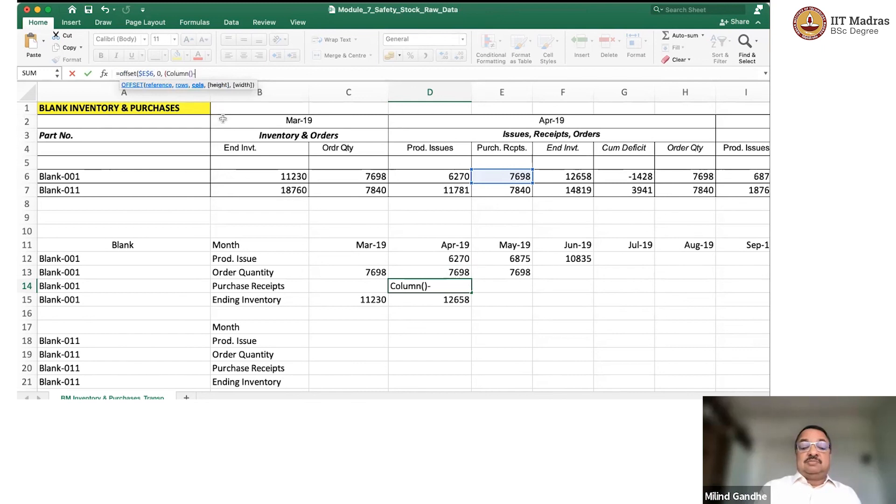
type("4)")
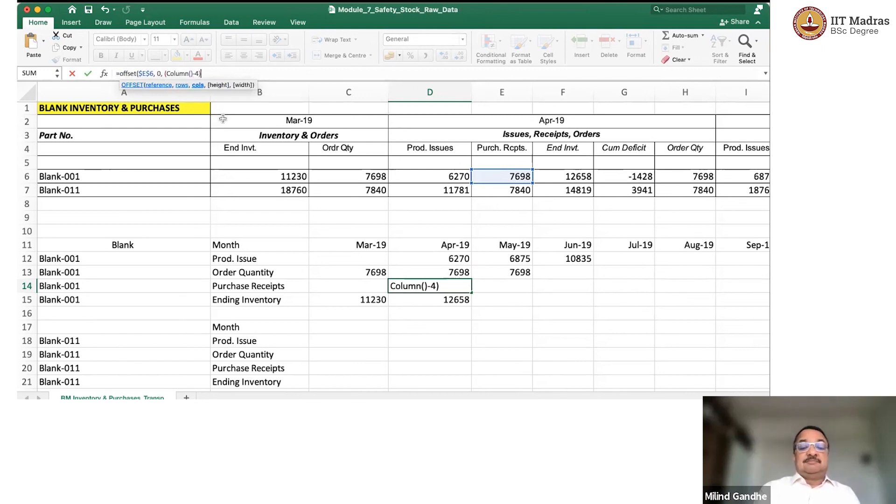
type("*")
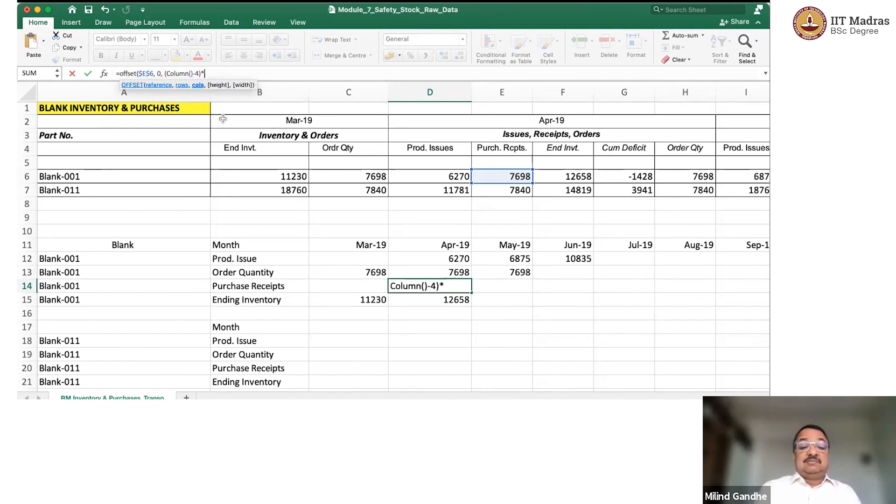
type("5)")
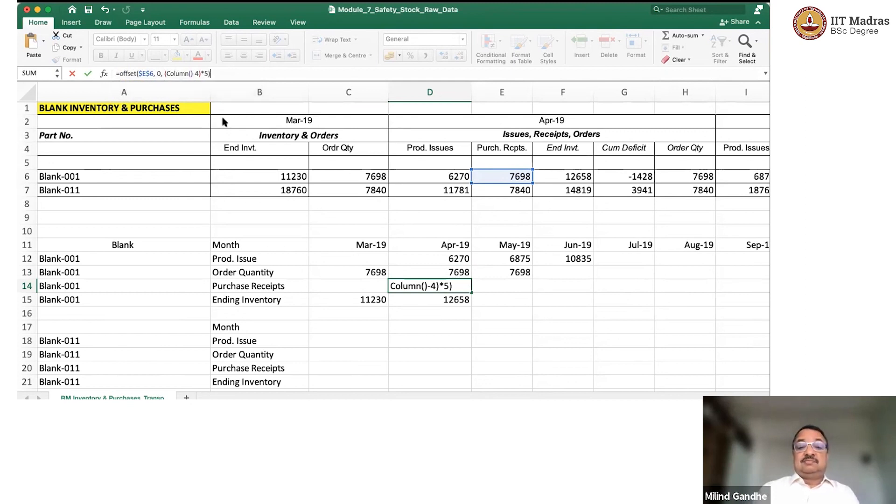
Complete D14's OFFSET formula with the column offset (COLUMN()-4)*5.
key("Return")
Copy Blank-001's purchase receipts OFFSET formula from the Apr-19 cell D14 to the May-19 cell E14.
left_click(449, 284)
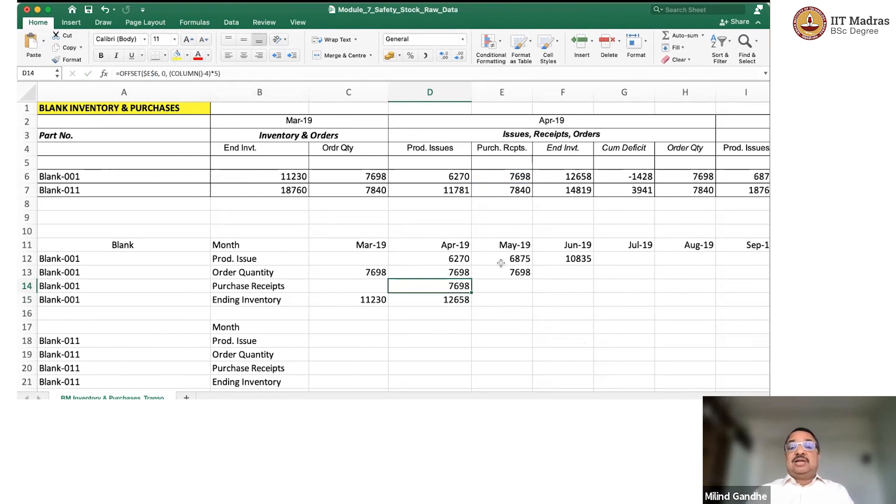
left_click(522, 173)
left_click(459, 287)
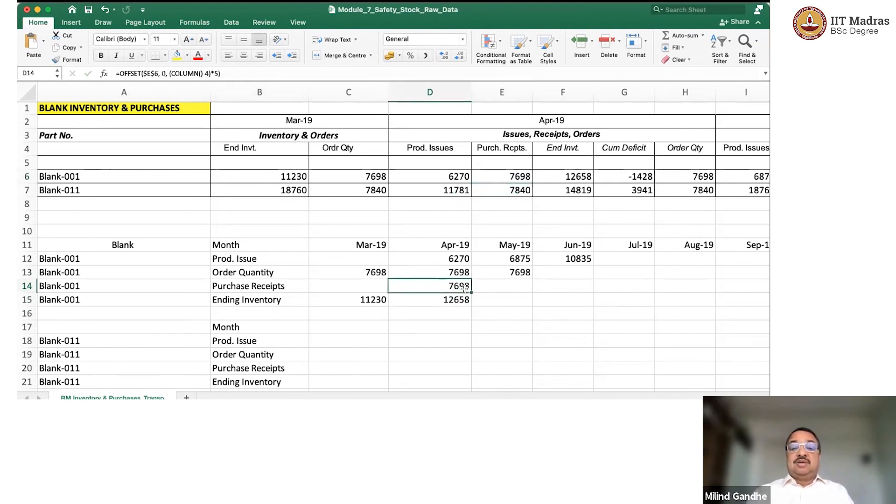
left_click_drag(470, 292, 521, 293)
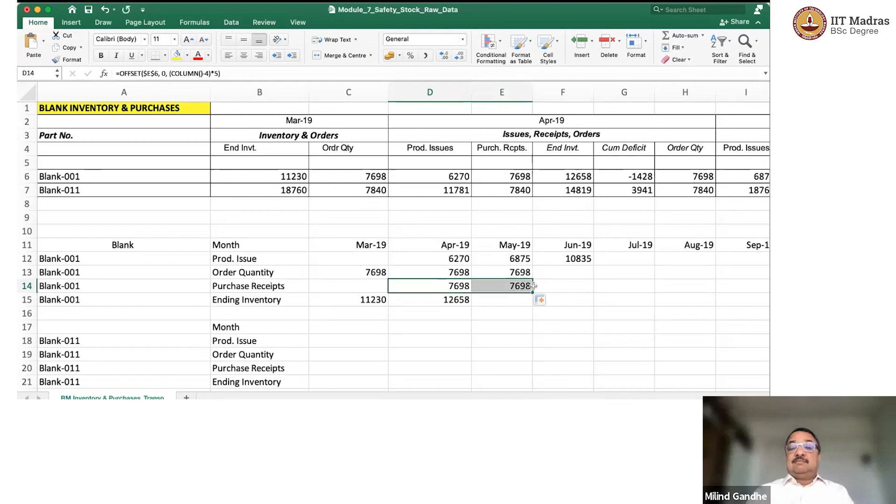
Extend Blank-001's order quantity and purchase receipts formulas from May-19 to the Jun-19 cells F13:F14.
scroll(535, 285, "right", 5)
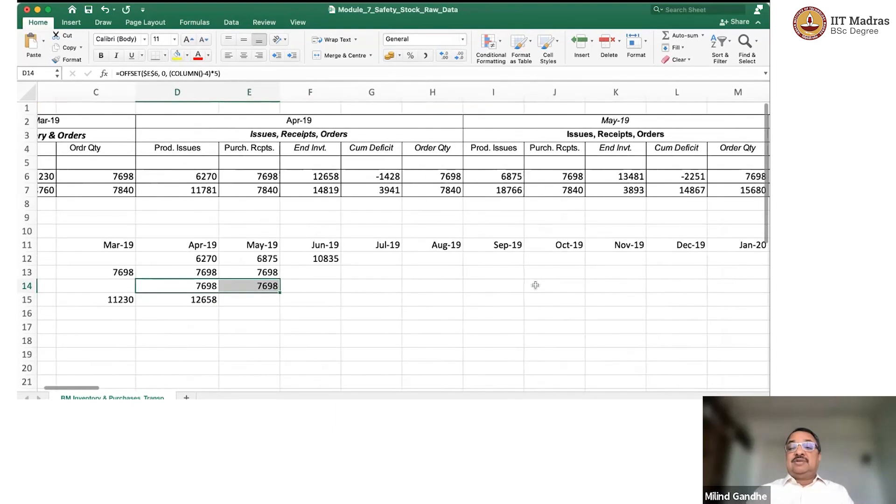
scroll(535, 285, "right", 1)
scroll(536, 285, "left", 2)
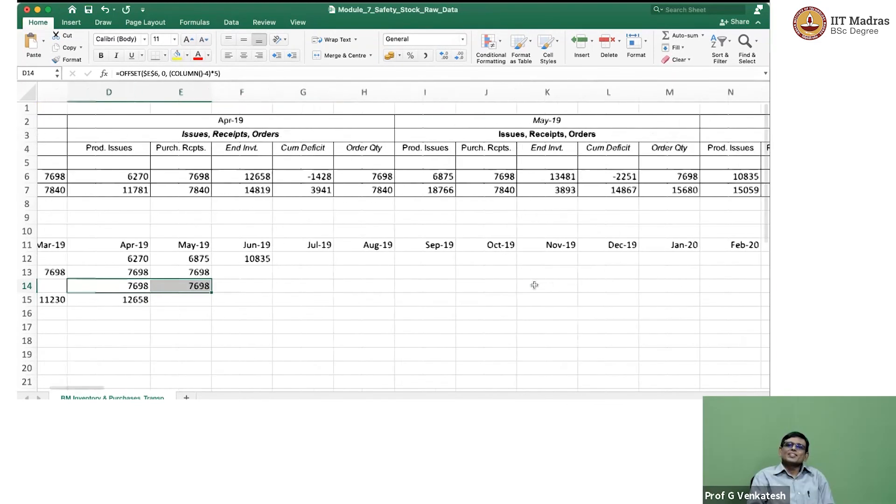
left_click_drag(228, 272, 294, 288)
Copy Blank-001's three Jun-19 formulas in F12:F14 across to Sep-19 in column I.
left_click(293, 258)
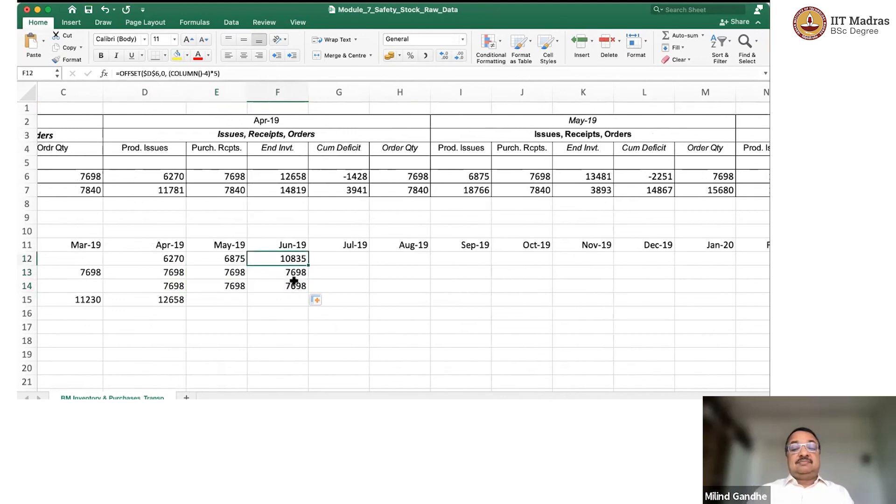
left_click(305, 291, "shift")
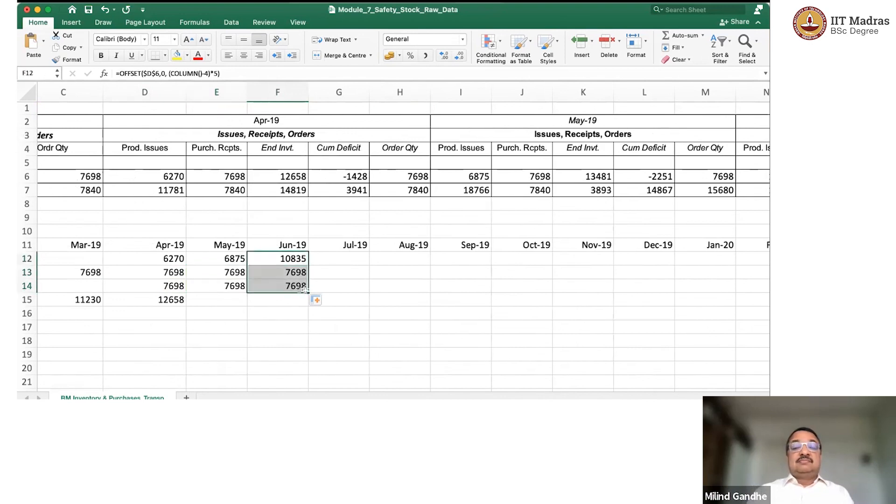
left_click_drag(306, 291, 478, 290)
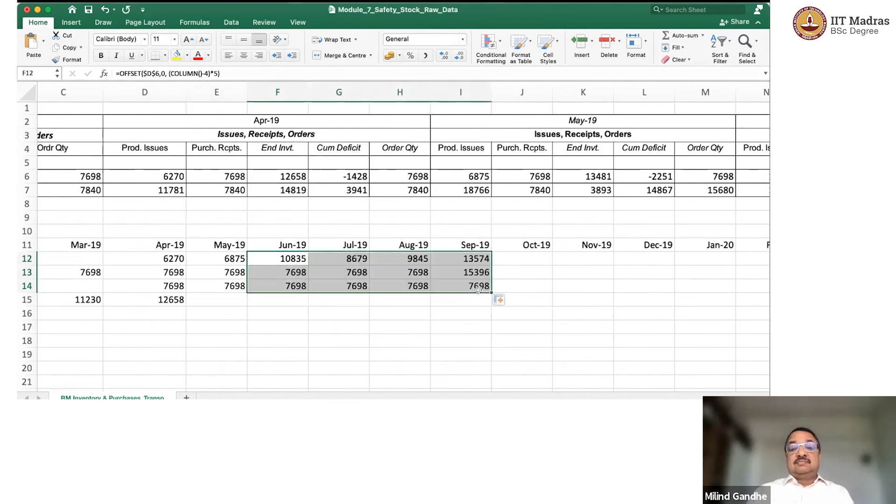
Examine the Sep-19 order quantity formula in I13 and compare it with the other months along row 13.
left_click(463, 284)
left_click(468, 272)
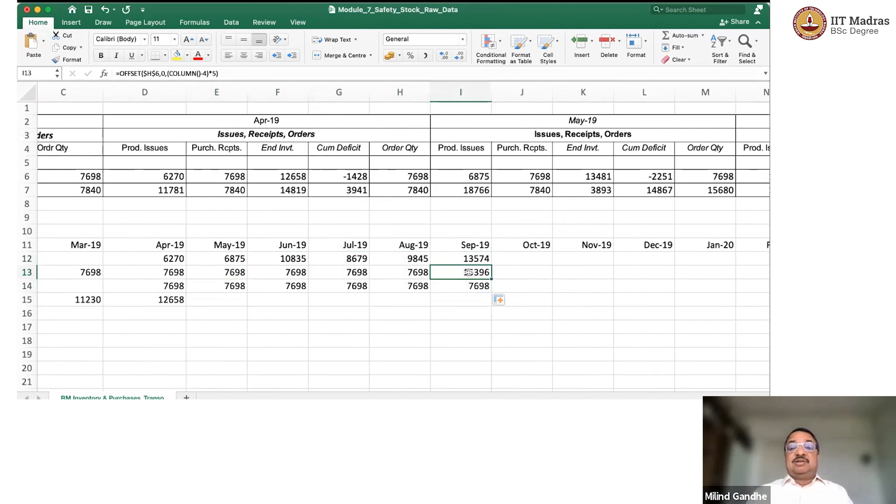
key("Left")
key("Left")
key("Left")
key("Left")
key("Left")
key("Left")
key("Left")
key("Left")
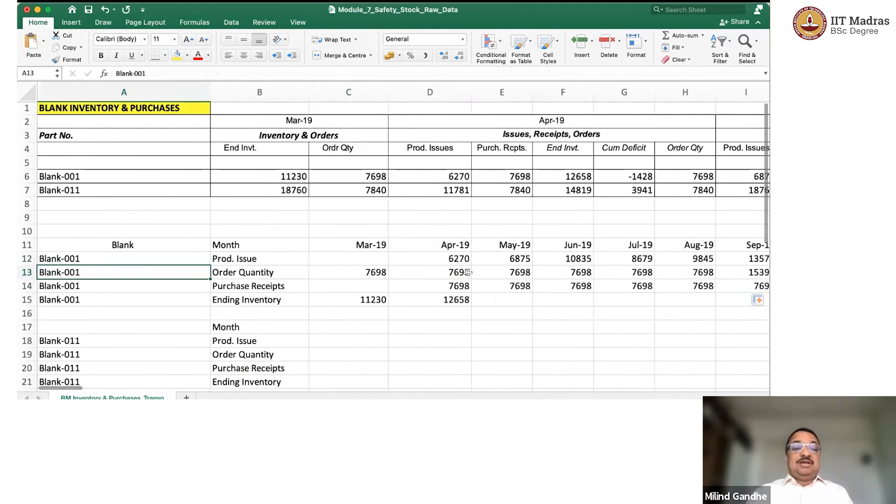
key("Right")
key("Right")
key("Right")
key("Right")
key("Right")
key("Right")
key("Right")
key("Right")
key("Right")
key("Right")
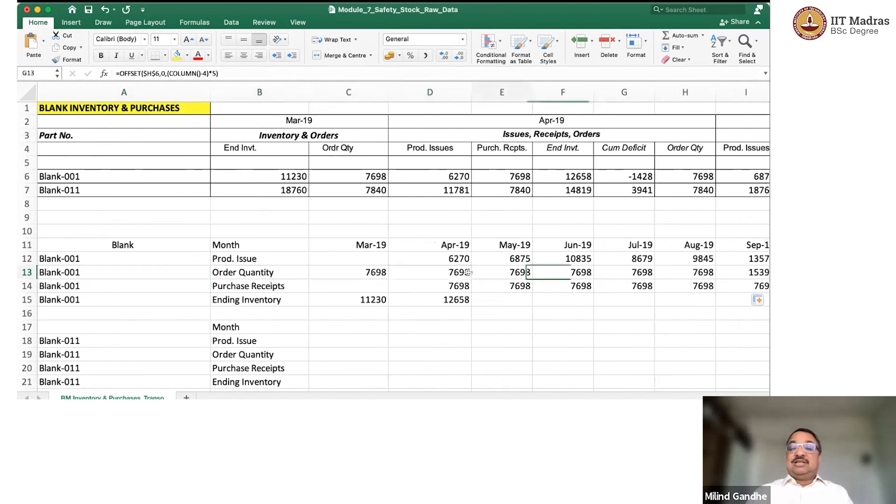
key("Left")
key("Left")
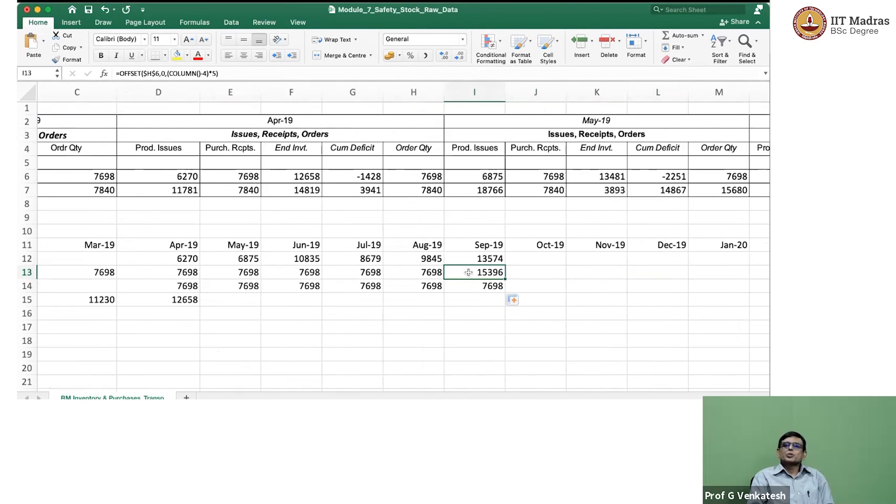
Extend Blank-001's issue, order quantity and purchase receipts formulas from Sep-19 in I12:I14 across to Jun-20 in column R.
scroll(468, 272, "right", 10)
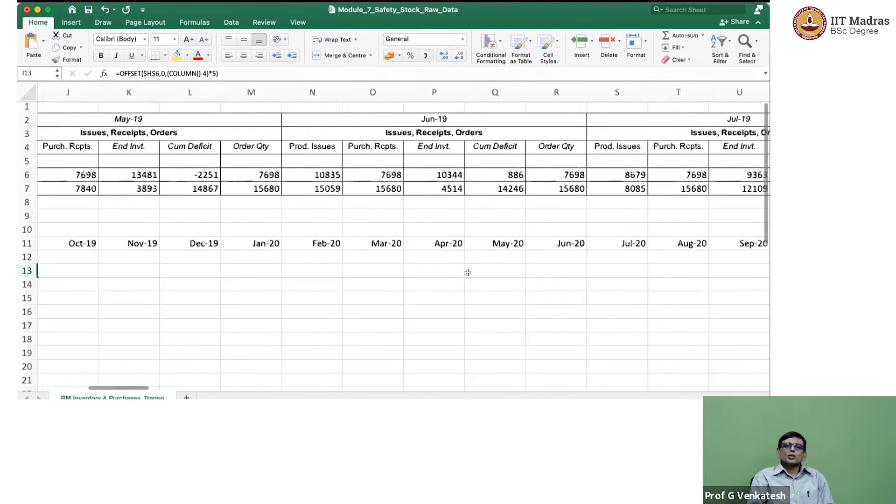
scroll(467, 272, "right", 7)
scroll(467, 272, "left", 10)
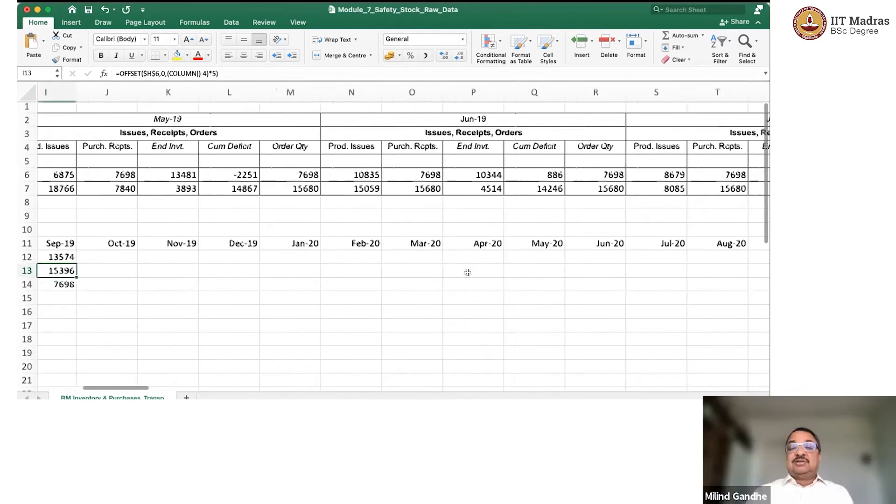
scroll(240, 272, "left", 2)
left_click(200, 258)
mouse_move(197, 281)
left_mouse_down()
mouse_move(506, 293)
mouse_move(735, 285)
left_mouse_up()
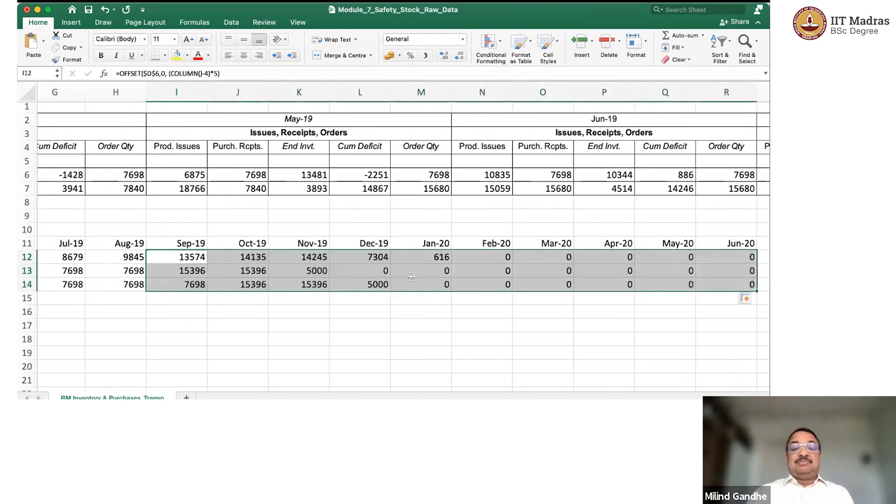
Check Blank-001's copied order quantity formulas in row 13 from Dec-19 onward.
left_click(373, 271)
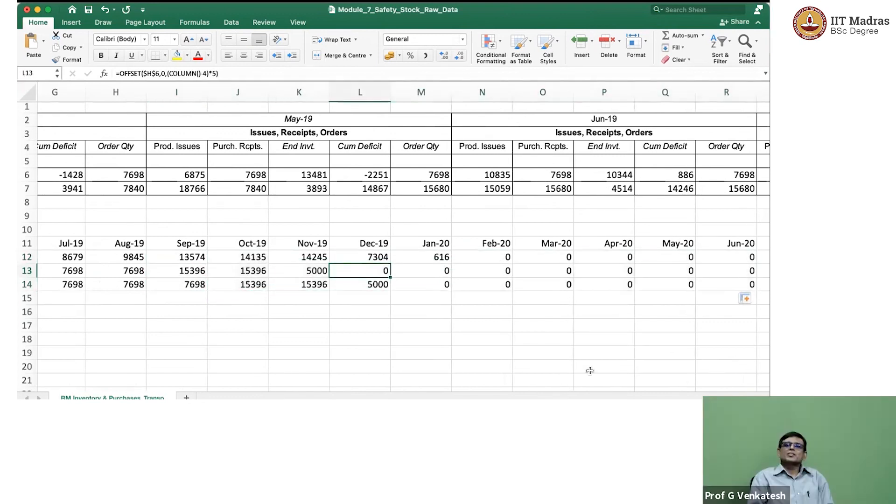
key("Right")
key("Right")
key("Right")
key("Right")
key("Right")
key("Right")
key("Right")
key("Right")
key("Right")
key("Right")
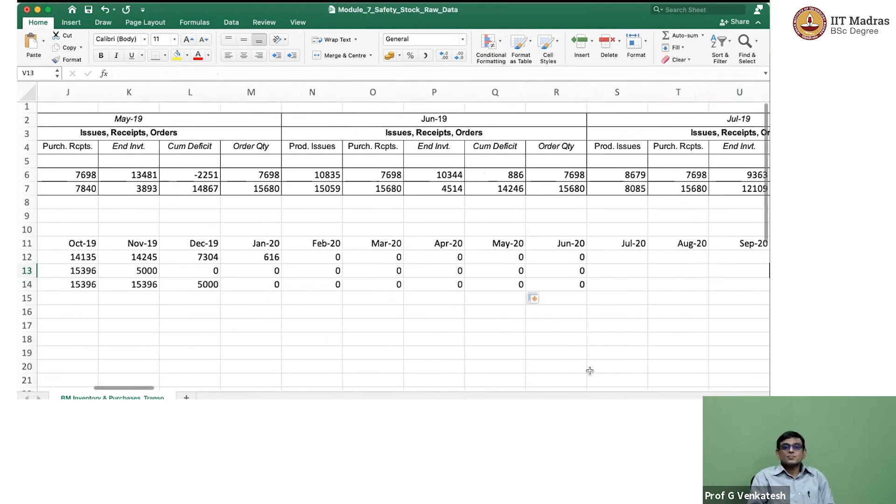
Try to extend Blank-001's Jun-20 formulas in R12:R14 to the months beyond Jun-20.
left_click(512, 256)
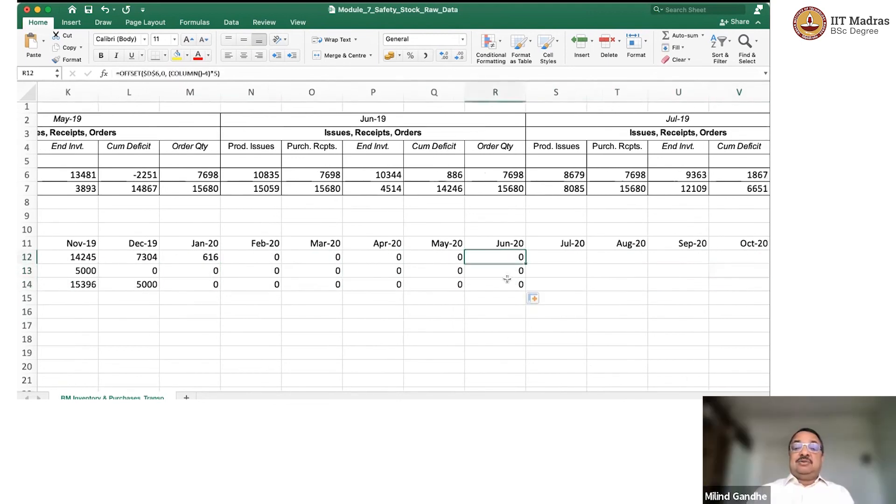
left_click(509, 282, "shift")
left_click_drag(528, 289, 690, 287)
scroll(324, 285, "left", 15)
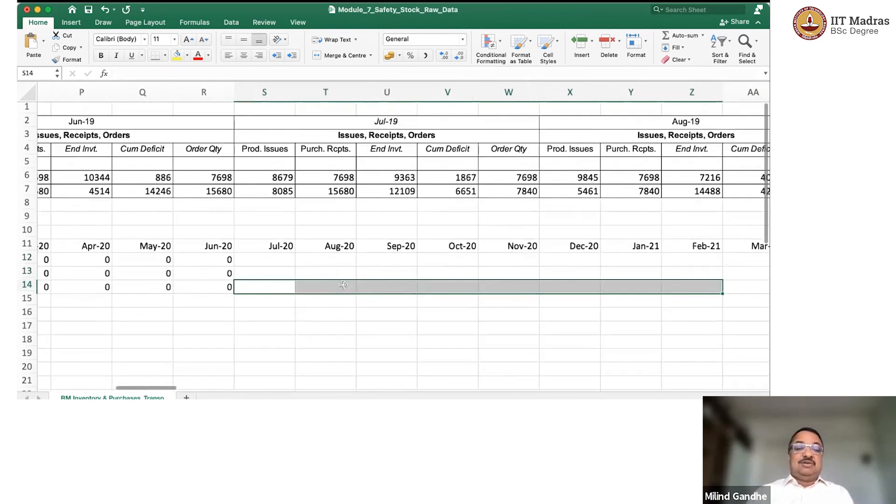
Compare Blank-001's formula results from Sep-19 onward in rows 12 to 14 with the monthly source data through Mar-20 in row 6.
left_click(513, 290)
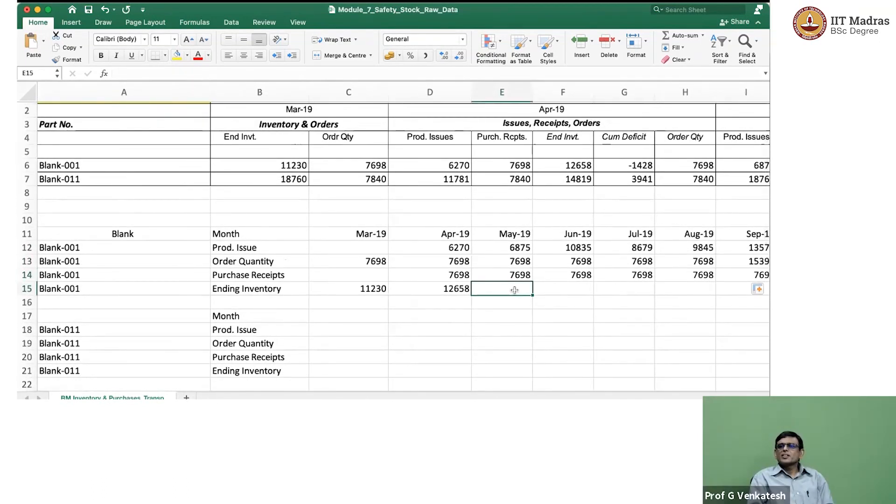
scroll(514, 290, "right", 15)
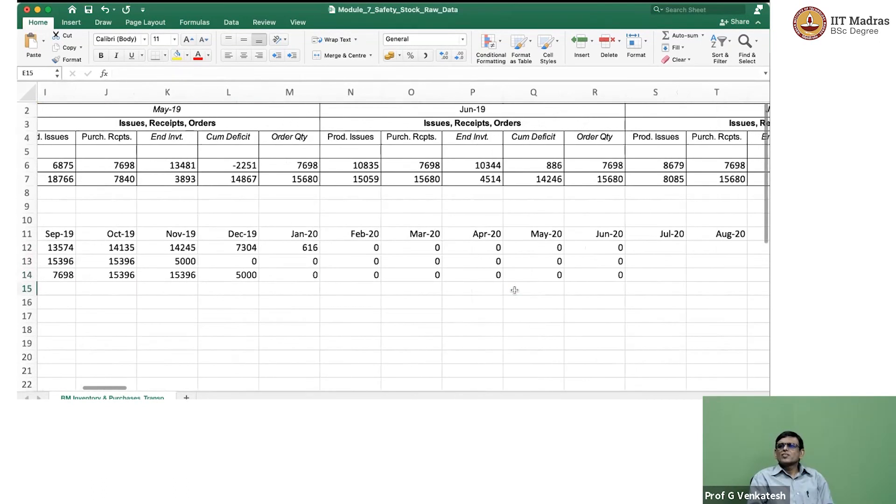
scroll(515, 289, "left", 2)
scroll(513, 290, "right", 12)
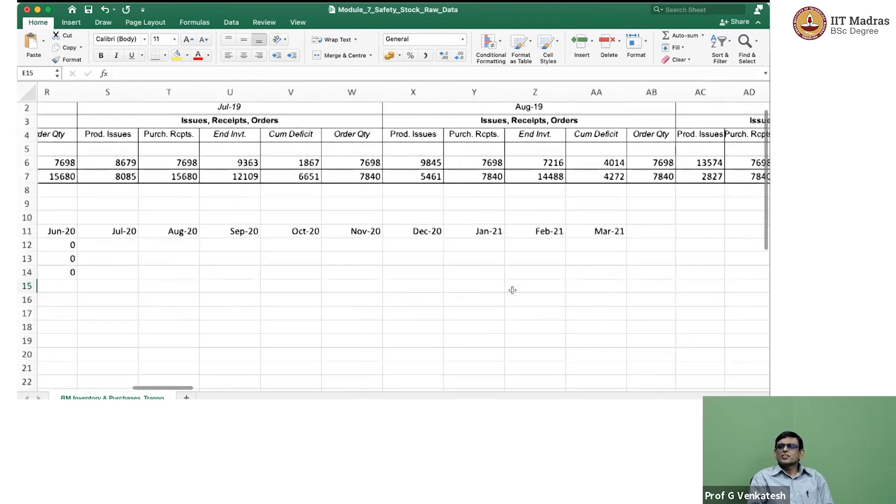
scroll(512, 290, "right", 20)
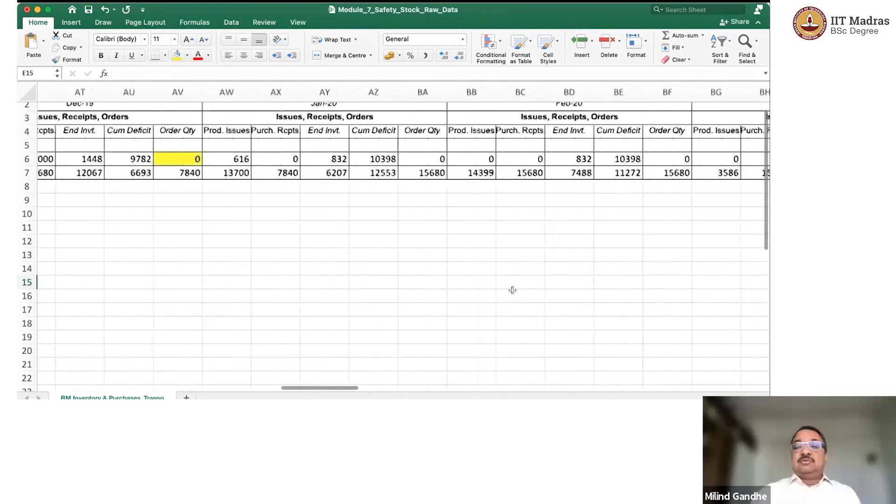
scroll(512, 290, "right", 2)
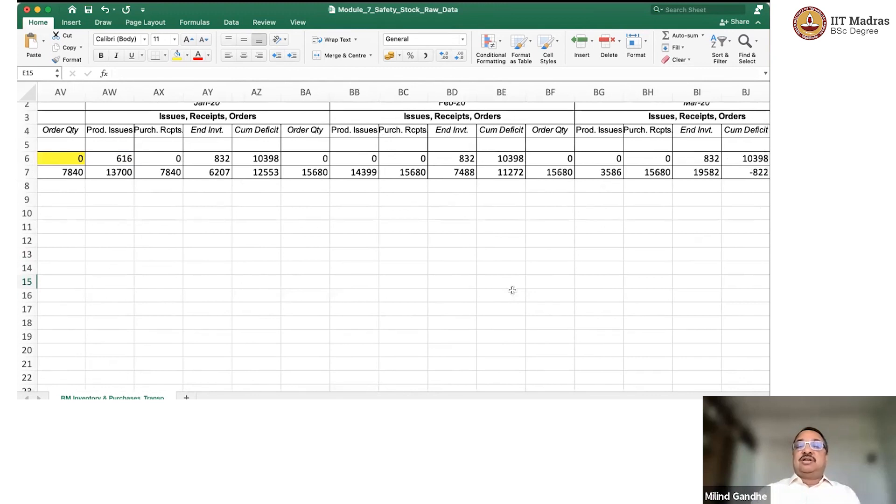
scroll(512, 290, "right", 4)
scroll(512, 290, "up", 1)
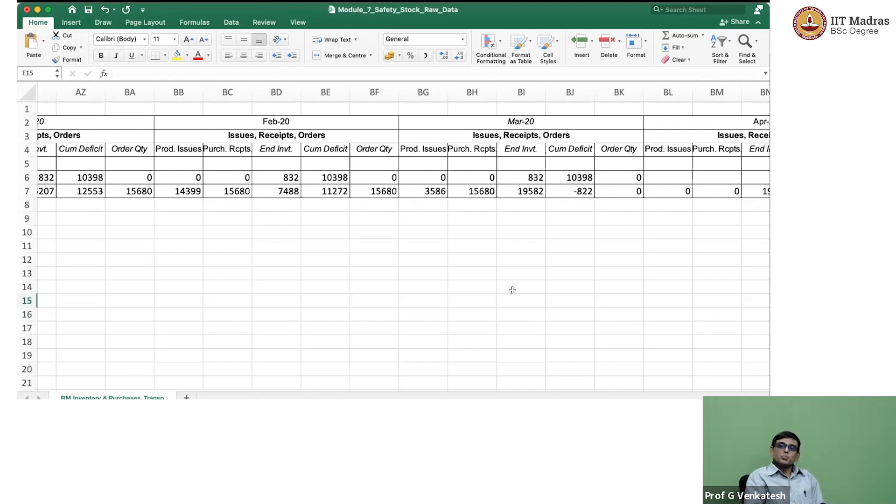
scroll(513, 290, "left", 13)
scroll(512, 290, "left", 20)
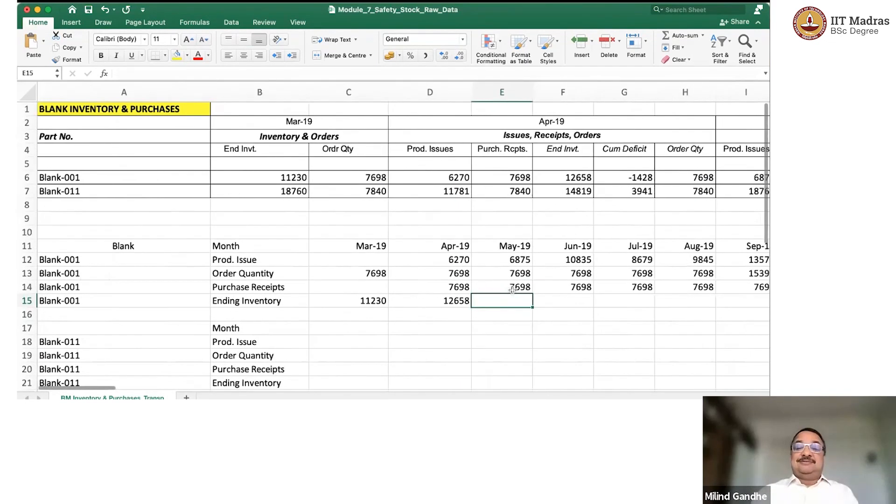
Extend Blank-001's ending inventory formula from Apr-19 in D15 across to Jan-20 in M15.
scroll(512, 290, "right", 2)
left_click(398, 300)
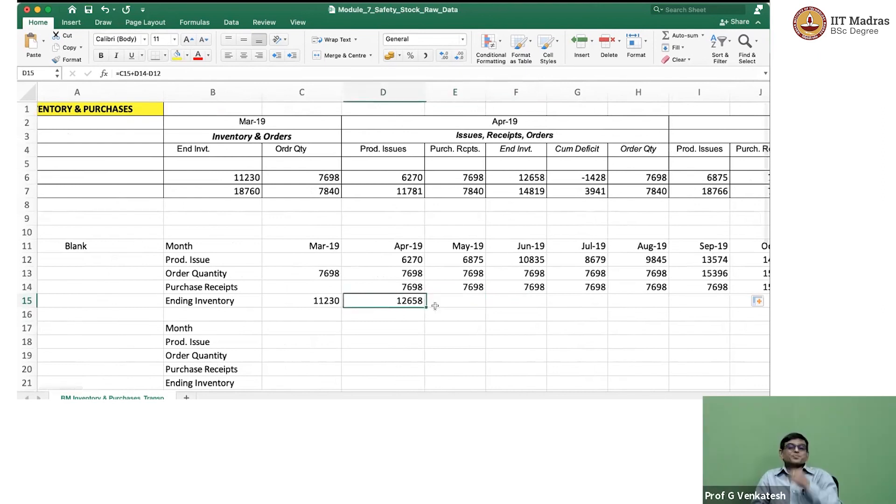
left_click_drag(426, 305, 723, 306)
scroll(721, 304, "right", 10)
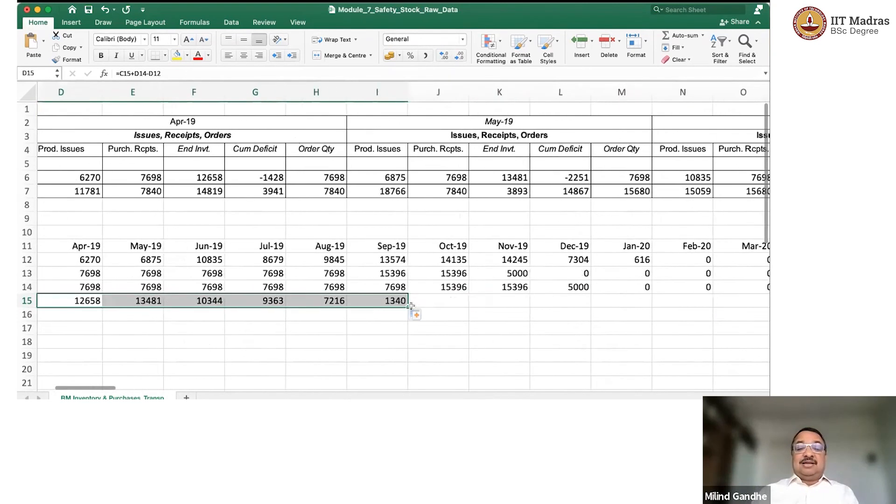
left_click_drag(409, 306, 635, 305)
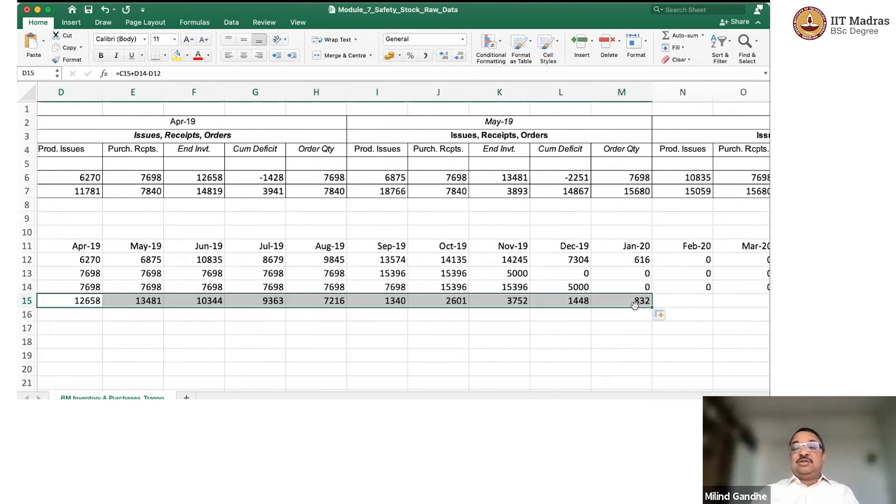
key("ctrl+Right")
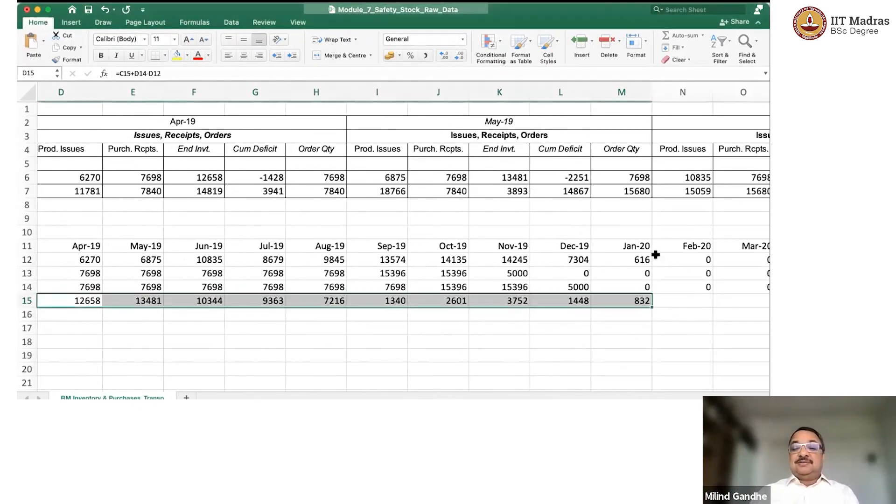
Extend Blank-001's Jan-20 issue, order, receipt and ending inventory formulas in M12:M15 across to Mar-21 in column AA.
scroll(540, 276, "right", 5)
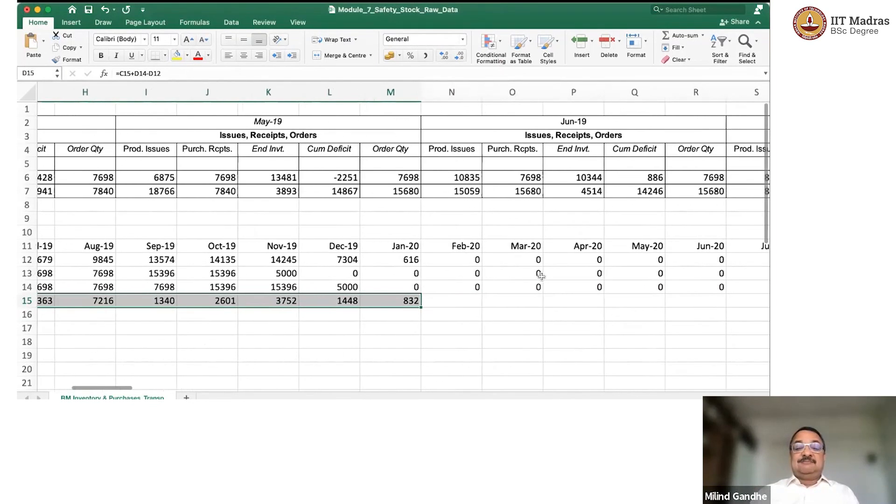
scroll(541, 276, "right", 3)
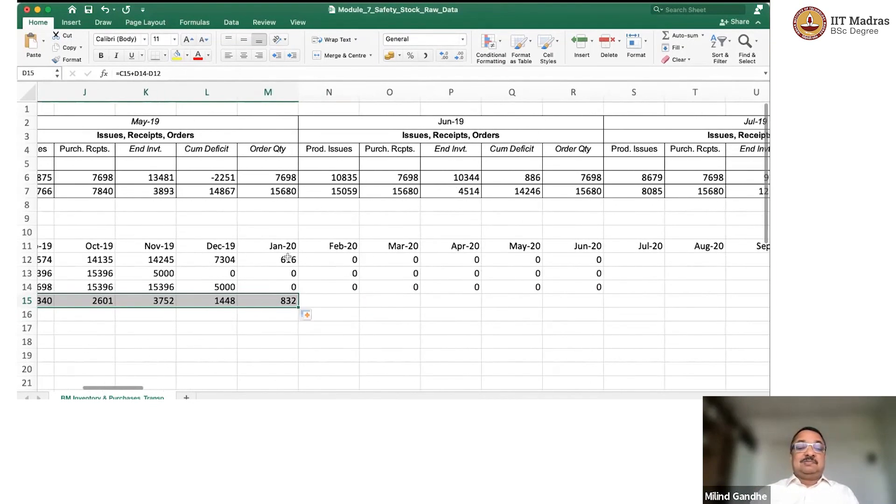
left_click(288, 258)
left_click_drag(288, 260, 695, 315)
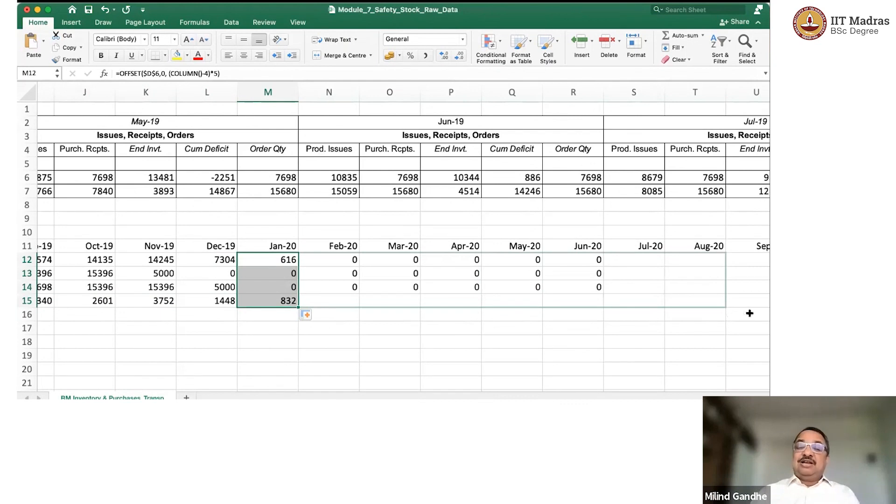
left_click_drag(598, 309, 597, 309)
scroll(594, 309, "right", 3)
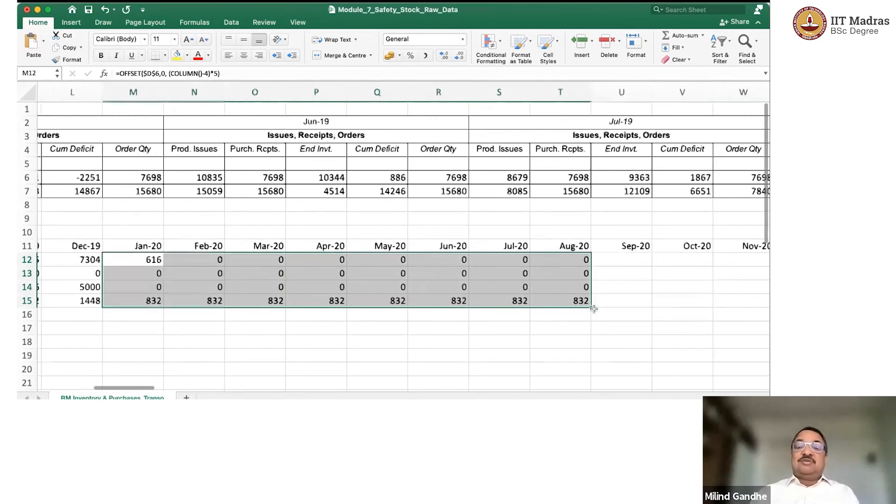
scroll(591, 309, "right", 5)
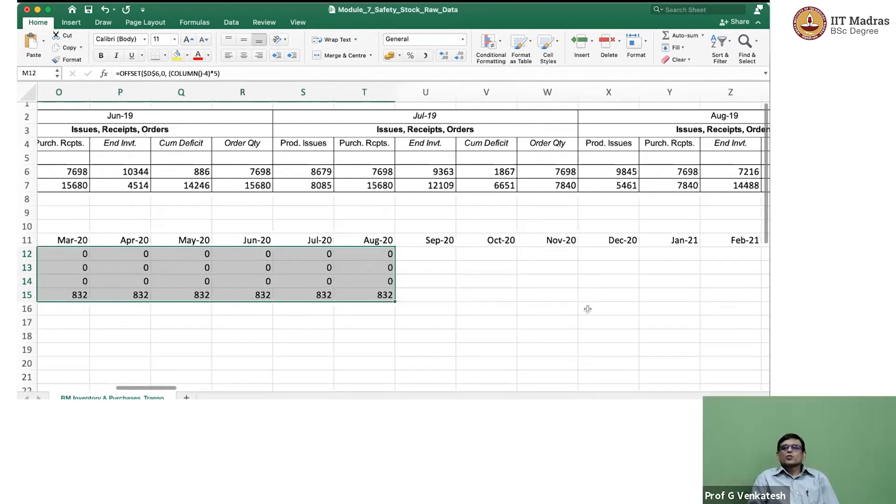
scroll(587, 309, "right", 1)
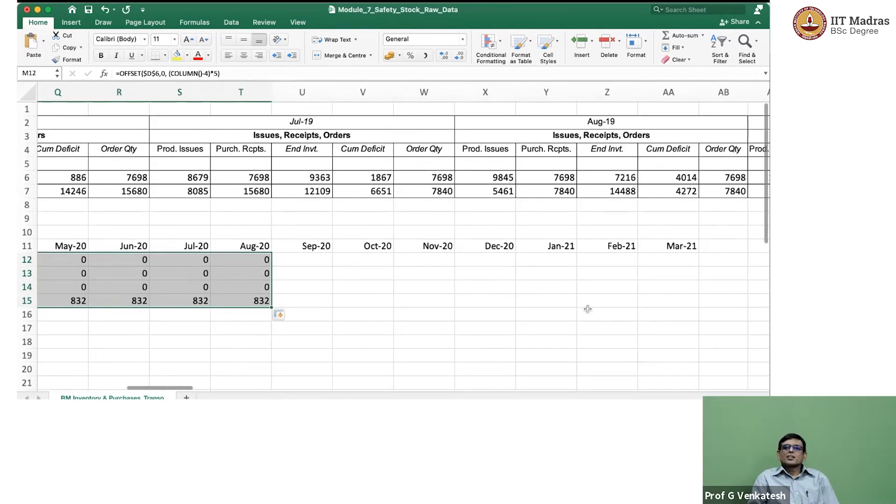
left_click_drag(270, 306, 717, 310)
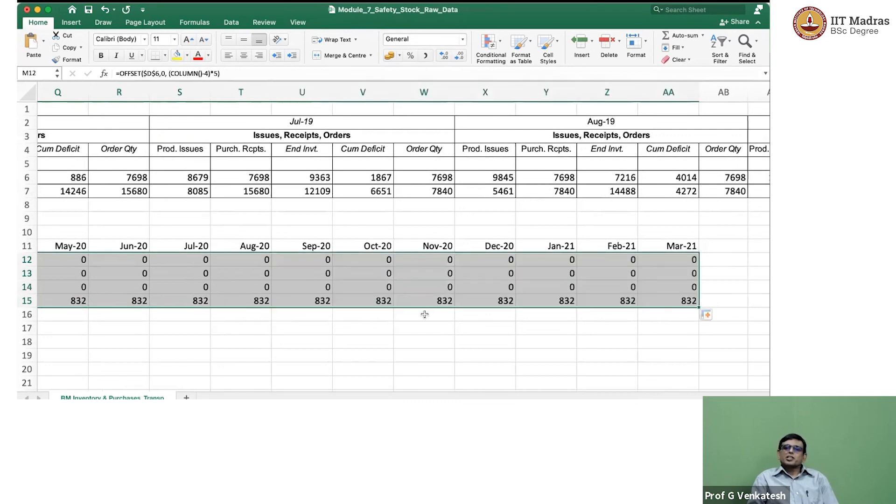
scroll(424, 314, "left", 10)
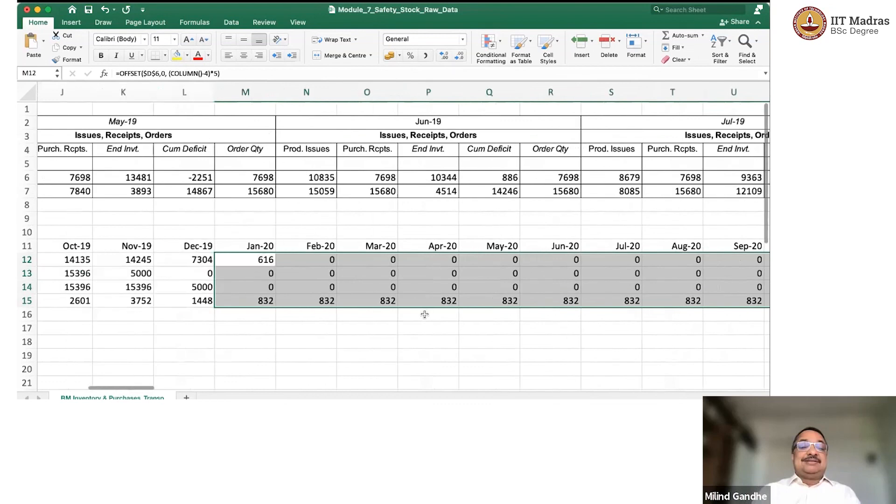
left_click(454, 295)
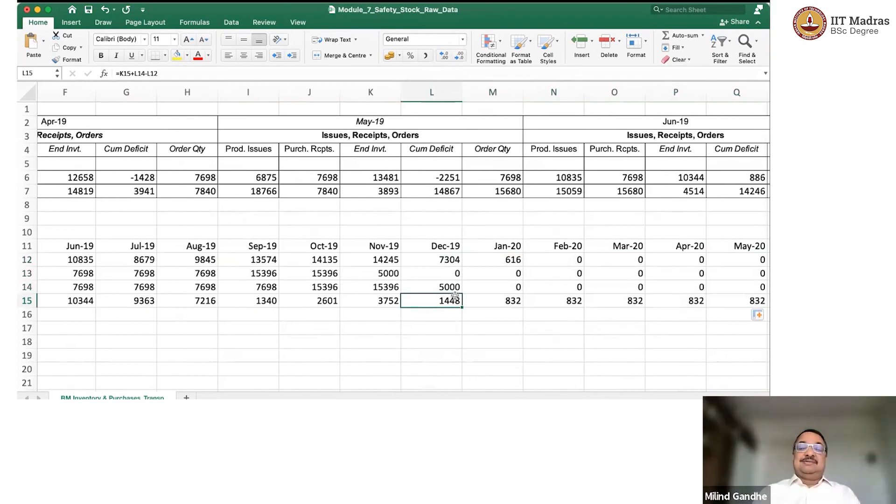
Copy the month headers Mar-19 to Mar-21 from row 11 into Blank-011's Month row, starting at C17.
scroll(455, 296, "left", 8)
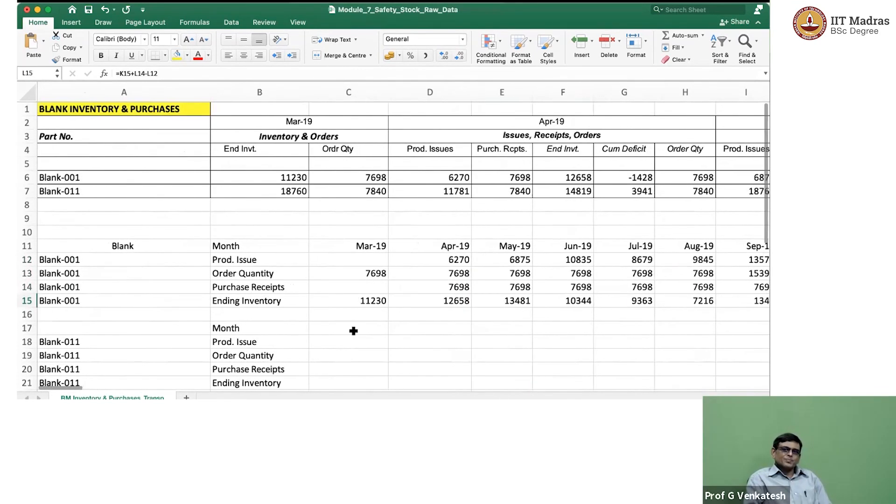
left_click(353, 330)
key("Up")
key("Up")
key("Up")
key("Up")
key("Up")
key("Up")
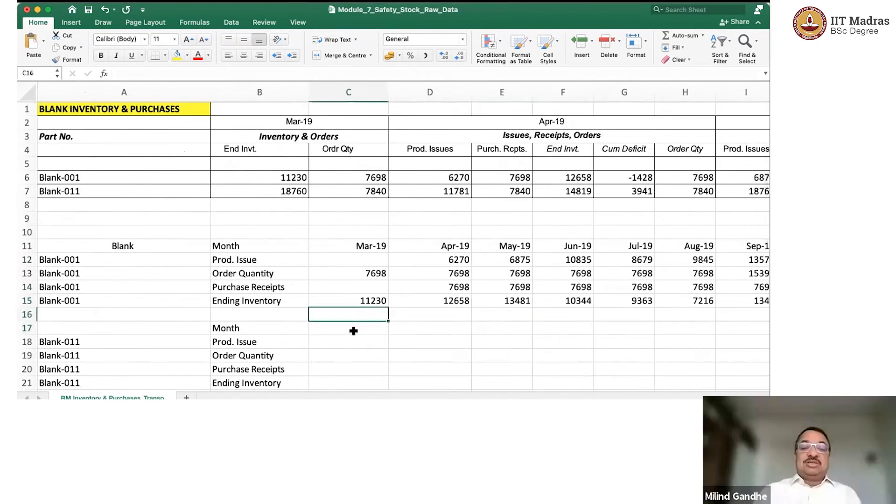
key("ctrl+shift+Right")
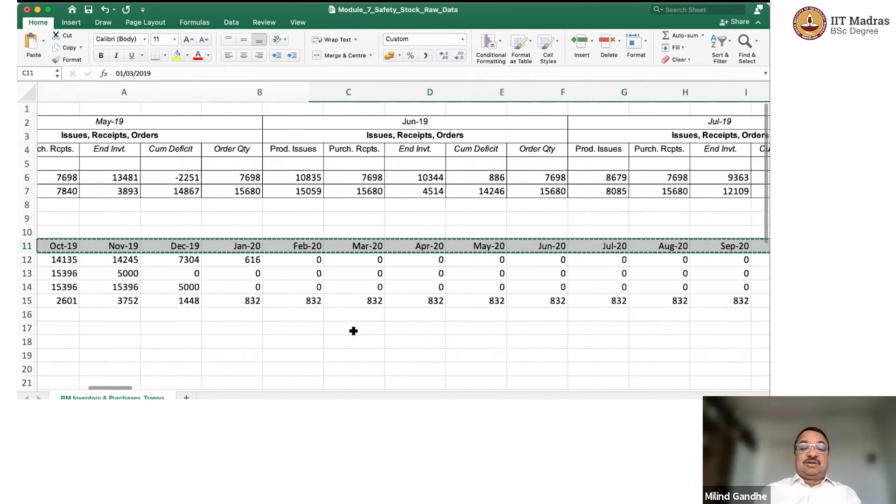
key("super+c")
key("Down")
key("Down")
key("Down")
key("Down")
key("Down")
key("Down")
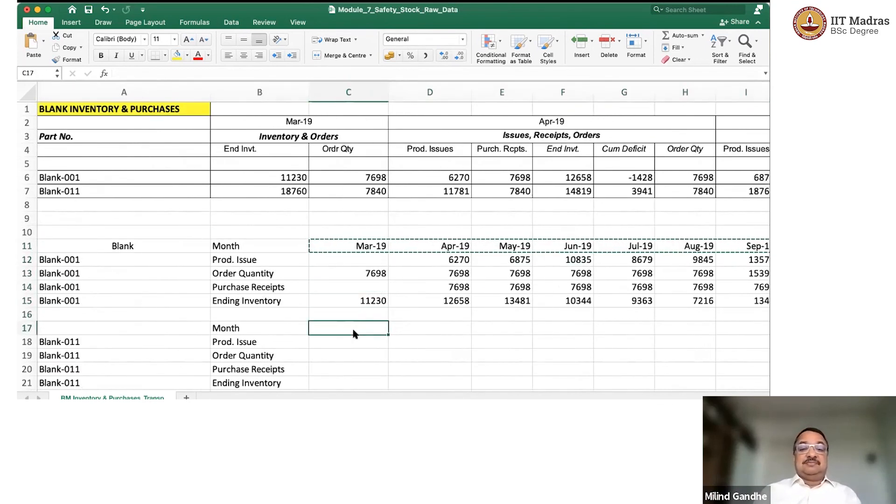
key("super+v")
key("Escape")
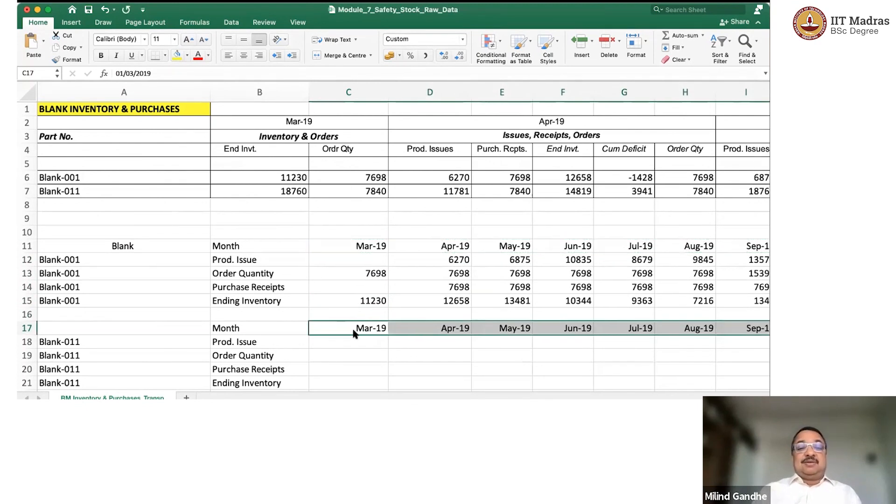
Link Blank-011's Mar-19 order quantity in C19 to the source order quantity with =C7.
key("Down")
key("Down")
type("=")
key("Up")
key("Up")
key("Up")
key("Up")
key("Up")
key("Up")
key("Up")
key("Up")
key("Up")
key("Up")
key("Up")
key("Up")
key("Up")
key("Down")
key("Return")
key("Return")
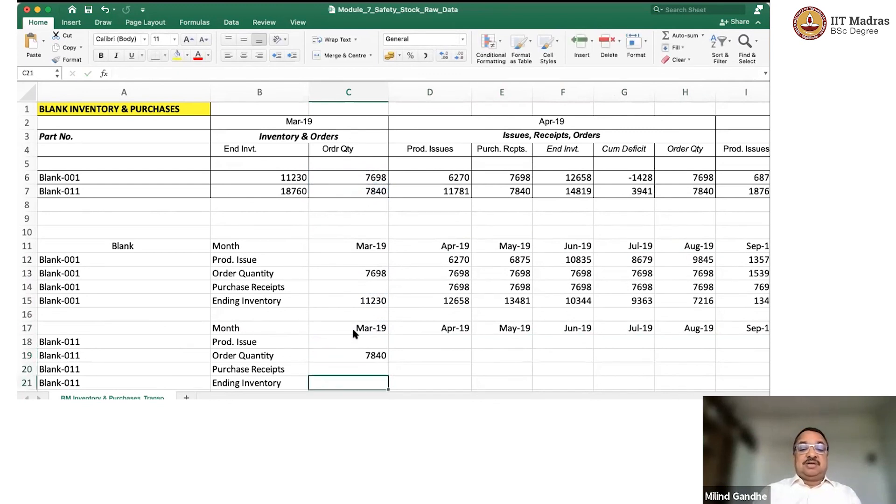
Link Blank-011's Mar-19 ending inventory in C21 to the source value with =B7.
type("=")
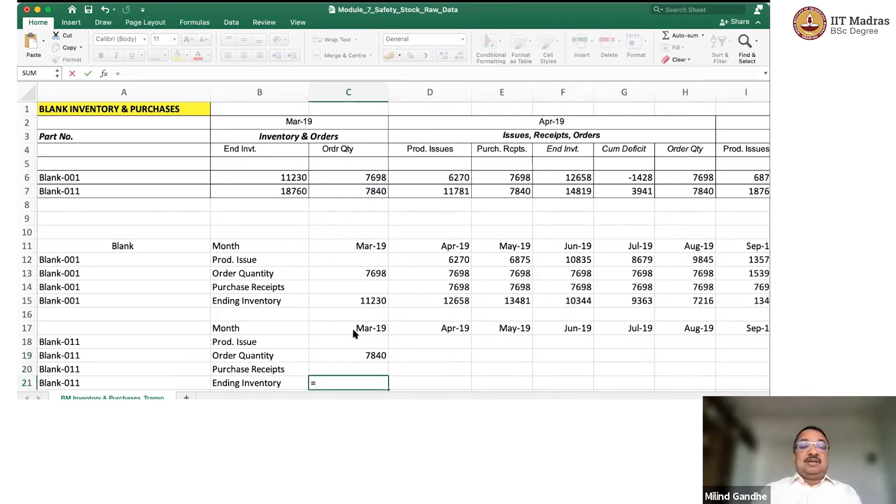
left_click(293, 194)
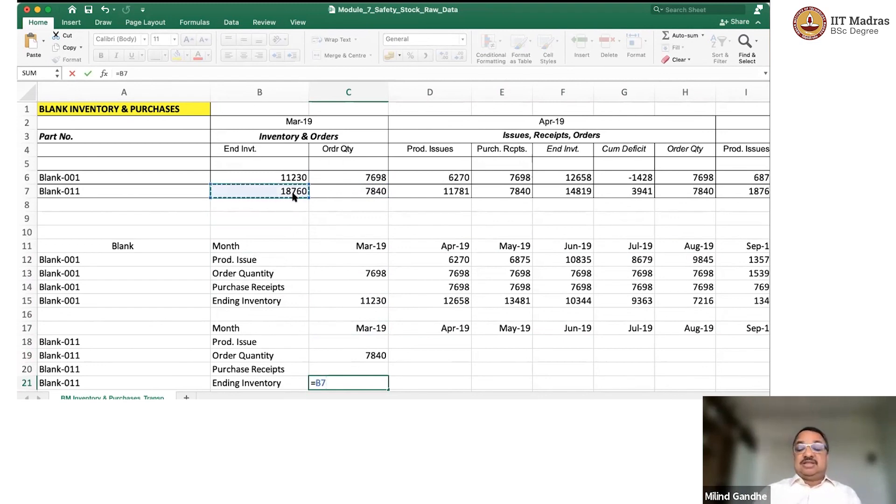
key("Return")
key("Up")
key("Up")
key("Up")
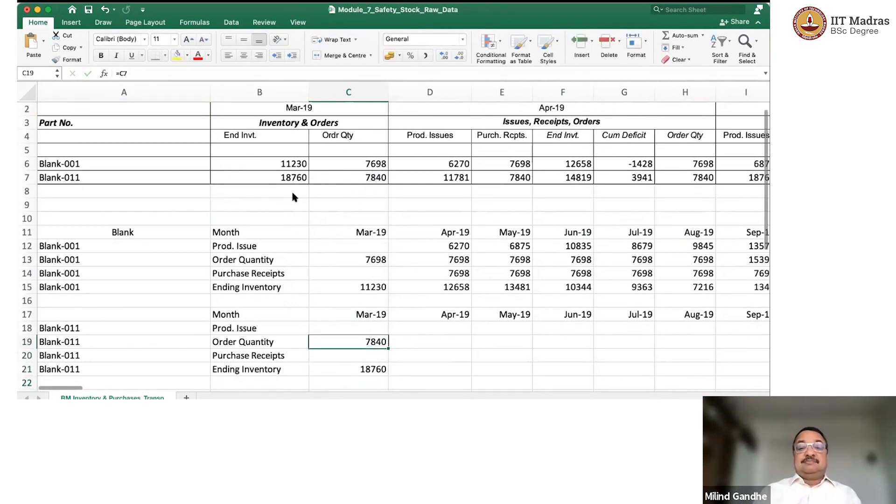
key("Up")
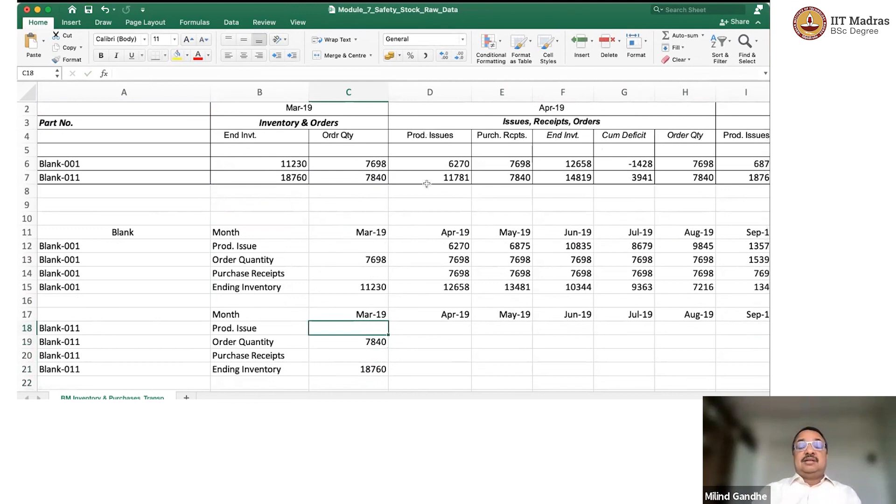
Copy Blank-001's Apr-19 issue, order, receipt and ending inventory formulas in D12:D15.
left_click(453, 242)
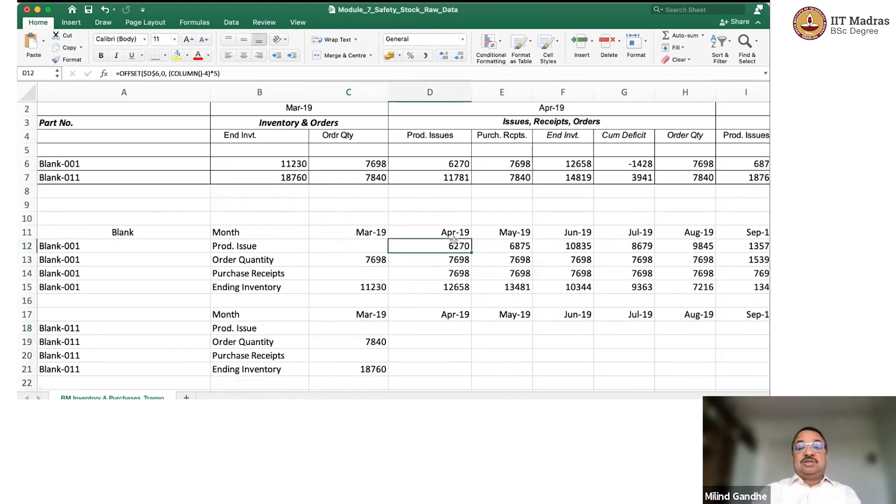
key("shift+Down")
key("shift+Down")
key("shift+Down")
key("ctrl+c")
key("Down")
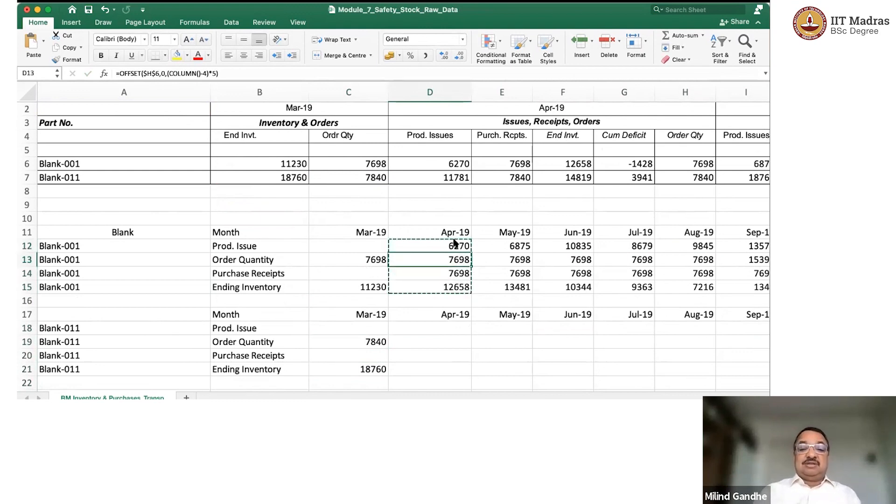
key("Down")
key("Down")
key("Down")
key("Down")
key("Down")
key("Down")
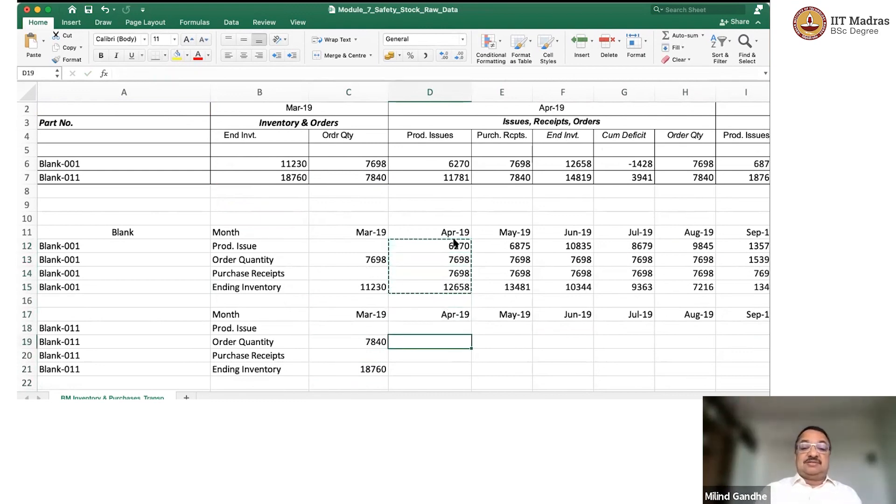
key("ctrl+v")
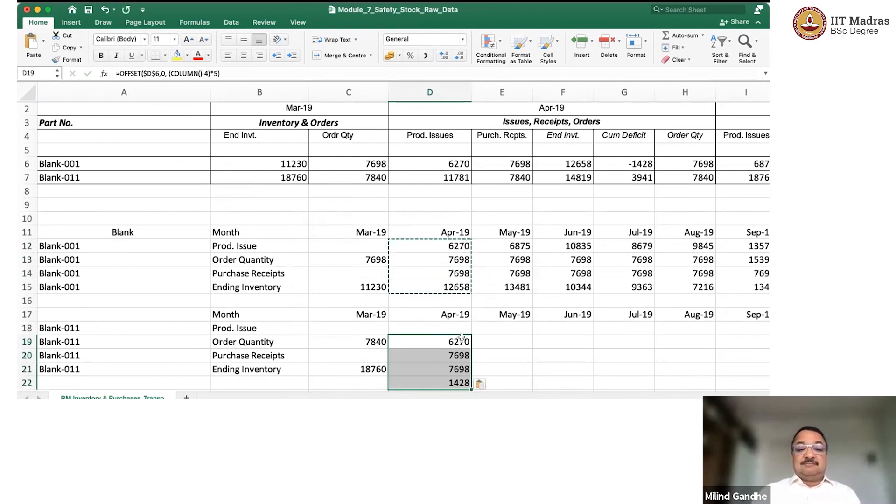
key("Delete")
Paste the copied Apr-19 formulas into Blank-011's D18:D21 and repoint the production issue OFFSET in D18 to $D$7.
left_click(450, 325)
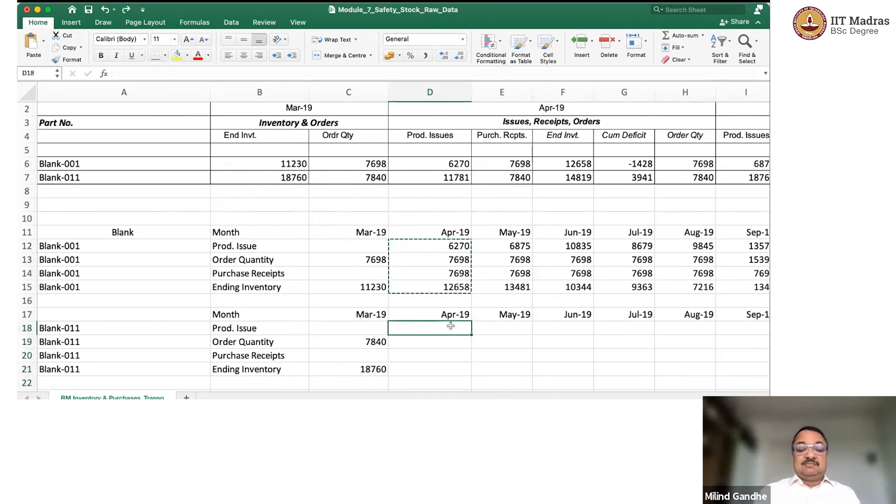
key("super+v")
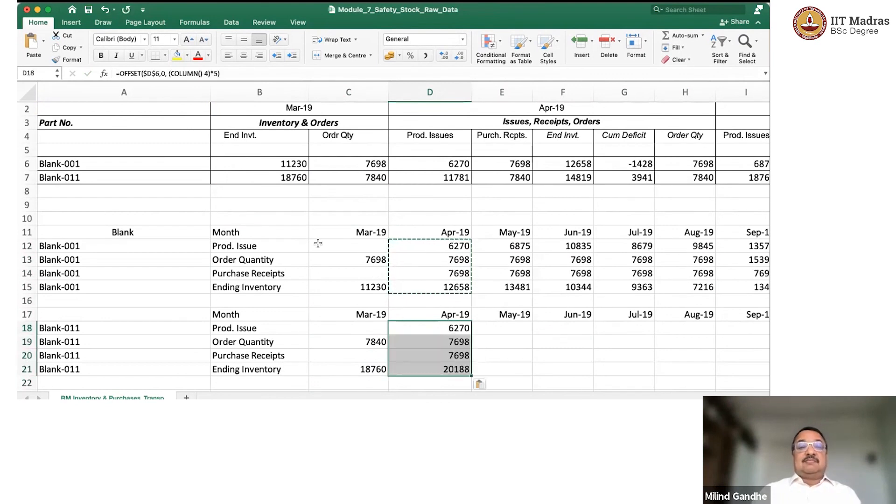
scroll(164, 83, "up", 1)
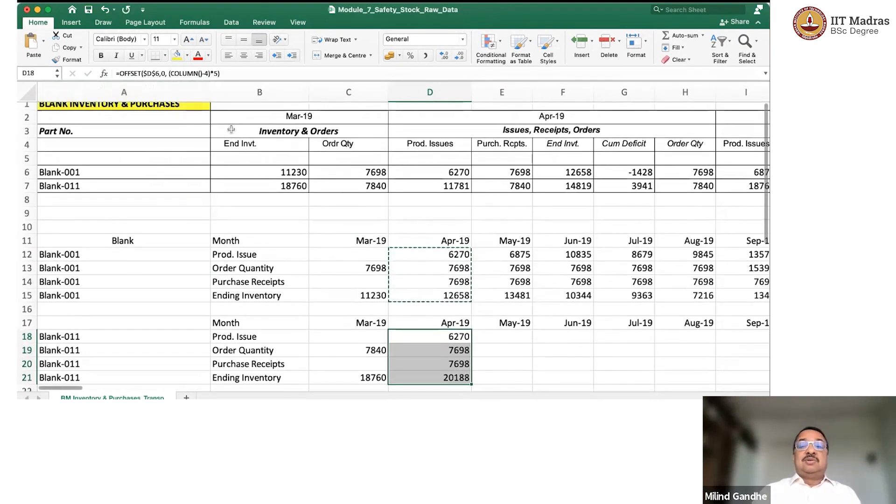
left_click(159, 73)
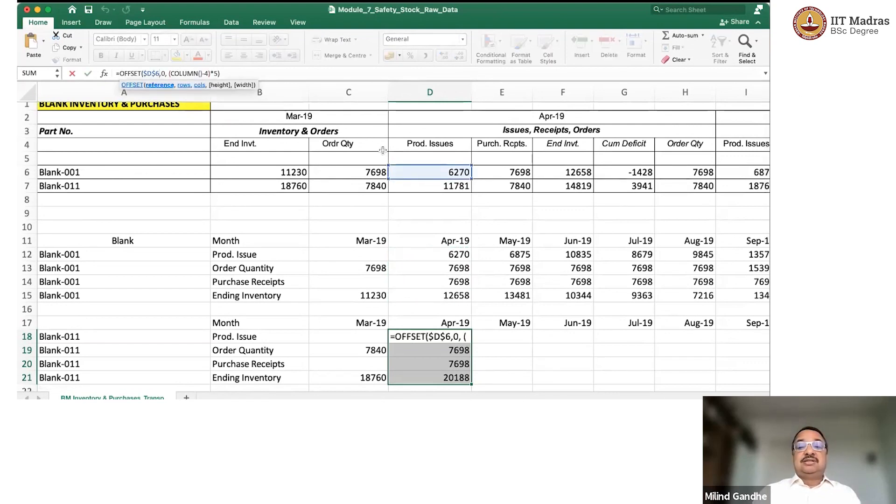
key("BackSpace")
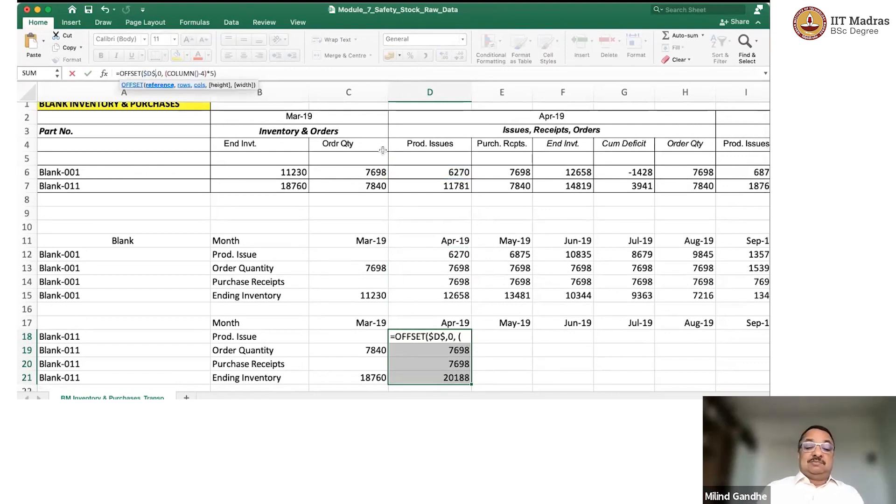
type("7")
key("Return")
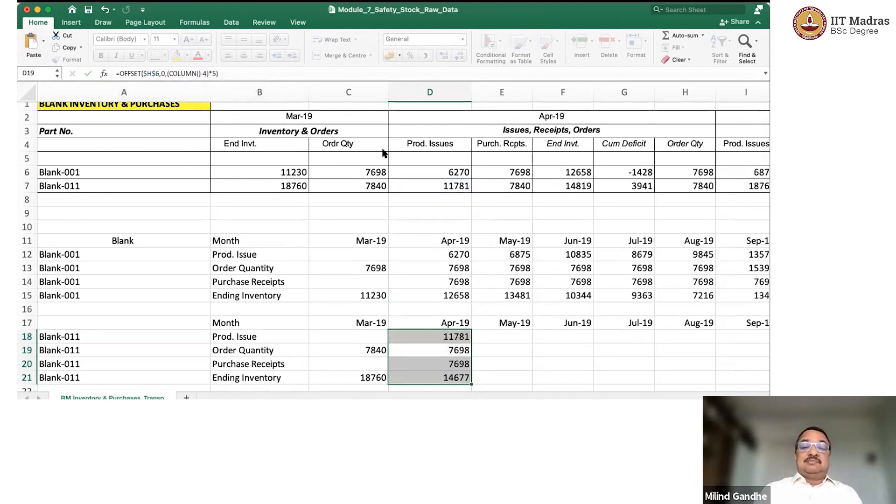
Repoint Blank-011's Apr-19 order quantity formula in D19 to $H$7, giving =OFFSET($H$7,0,(COLUMN()-4)*5).
key("Down")
key("Up")
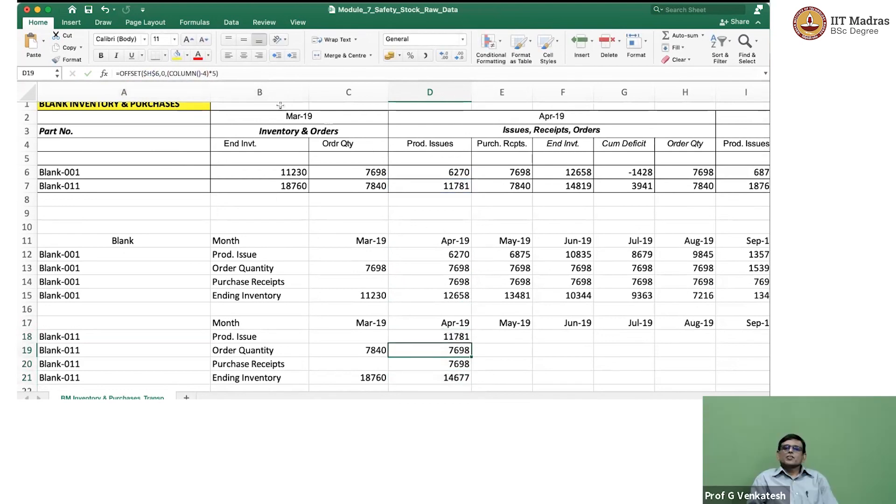
left_click(159, 73)
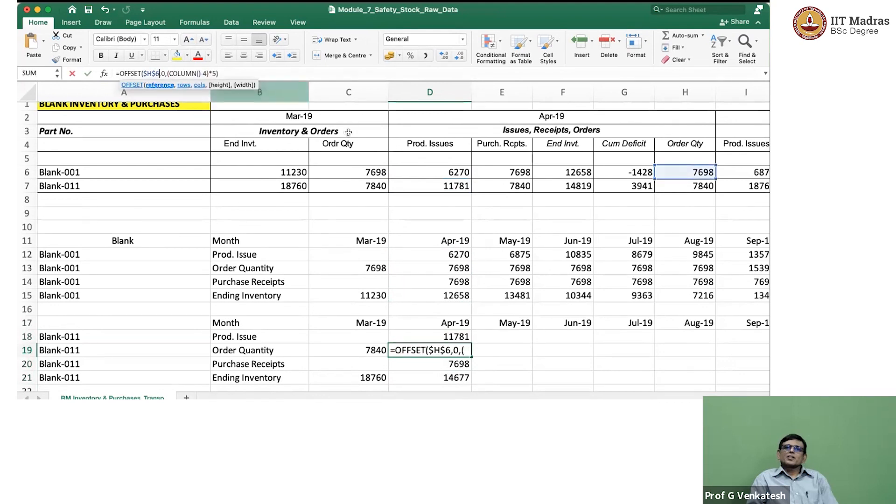
key("BackSpace")
type("7")
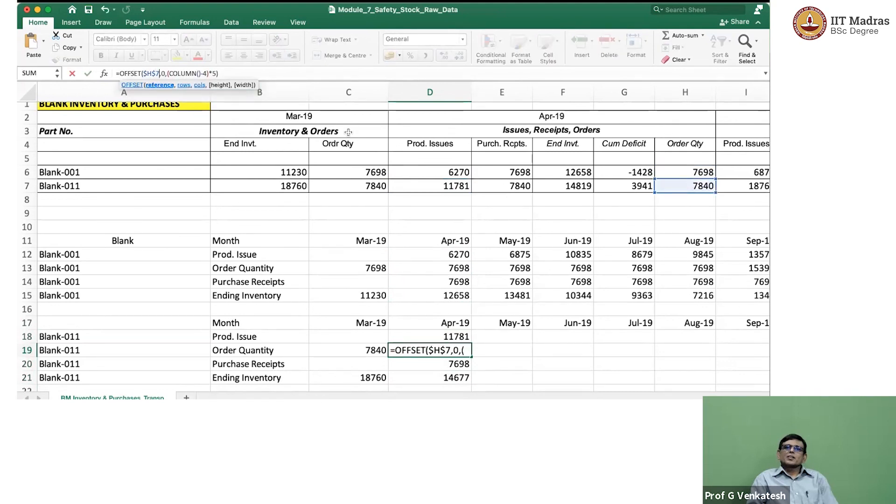
key("Return")
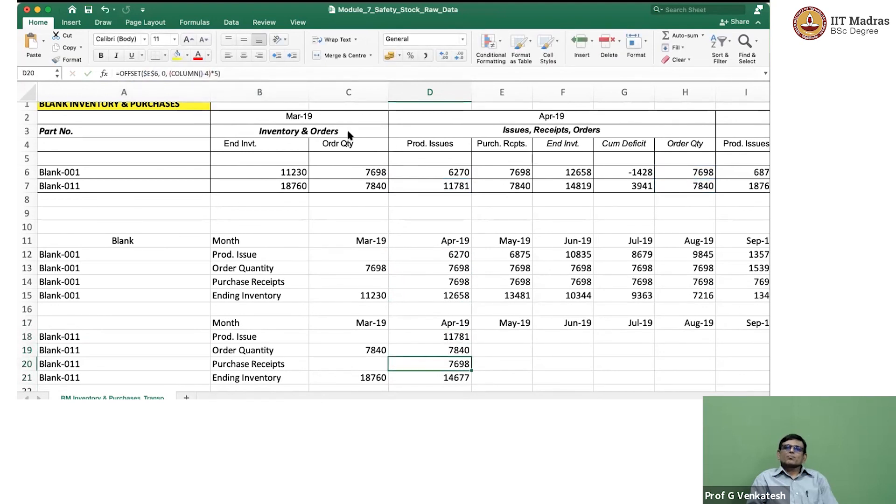
Repoint Blank-011's Apr-19 purchase receipts formula in D20 to $E$7, giving =OFFSET($E$7, 0, (COLUMN()-4)*5).
left_click(164, 75)
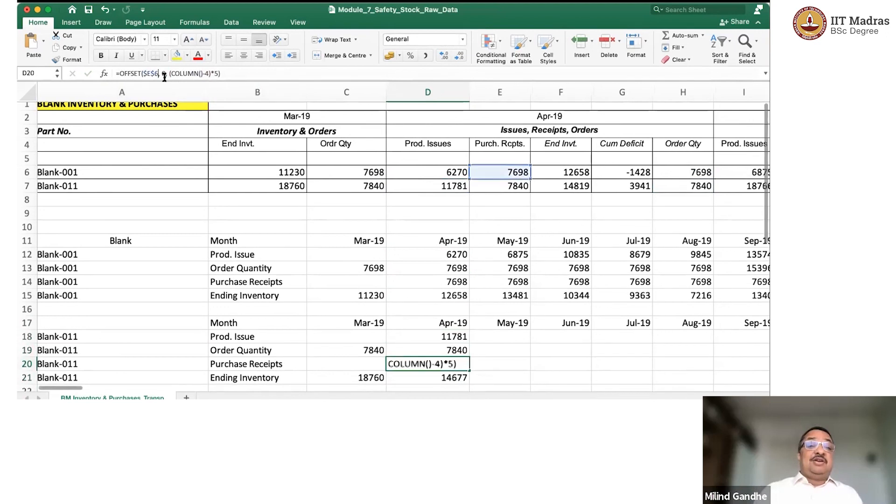
key("BackSpace")
type("7")
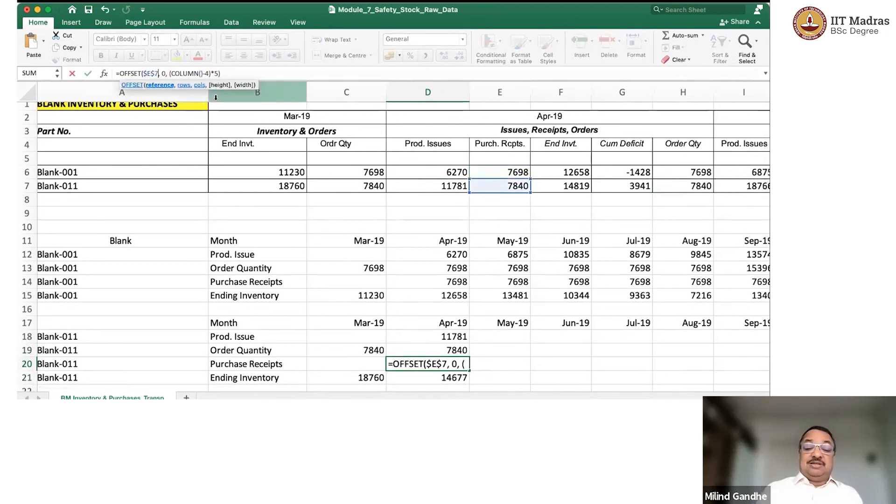
key("Return")
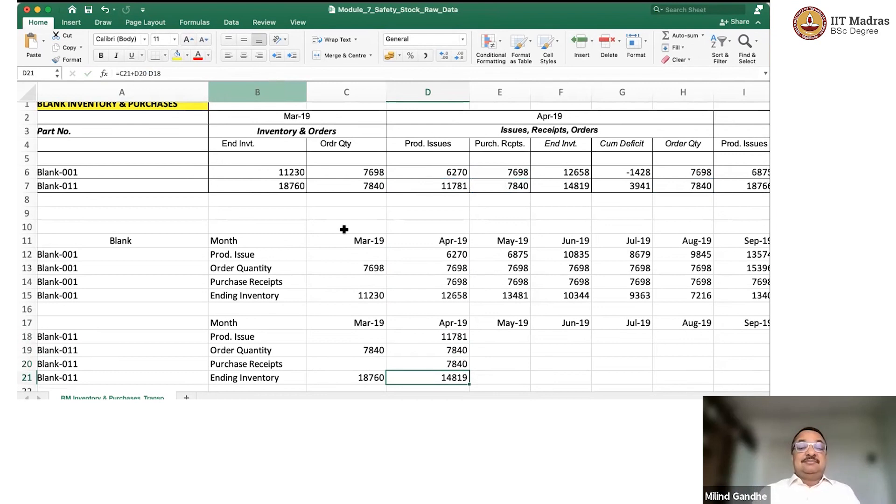
Check Blank-011's calculated Apr-19 ending inventory in D21 against the source ending inventory in F7.
left_click(458, 336)
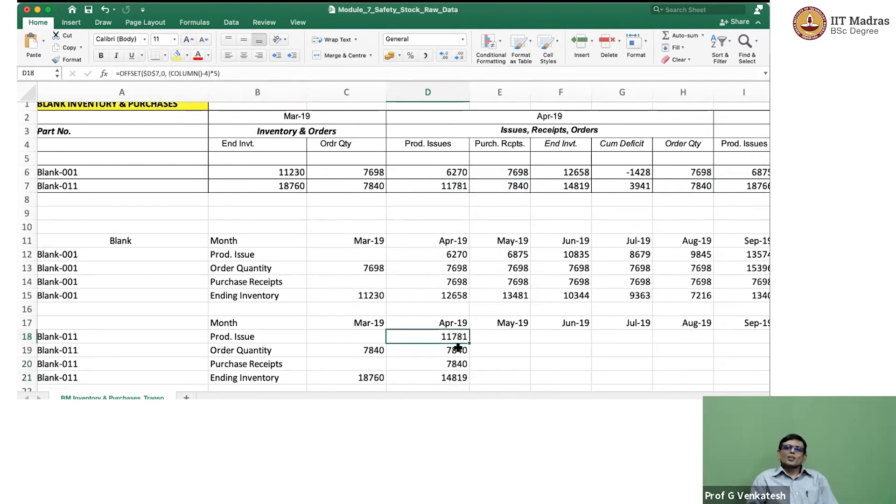
left_click(457, 378, "shift")
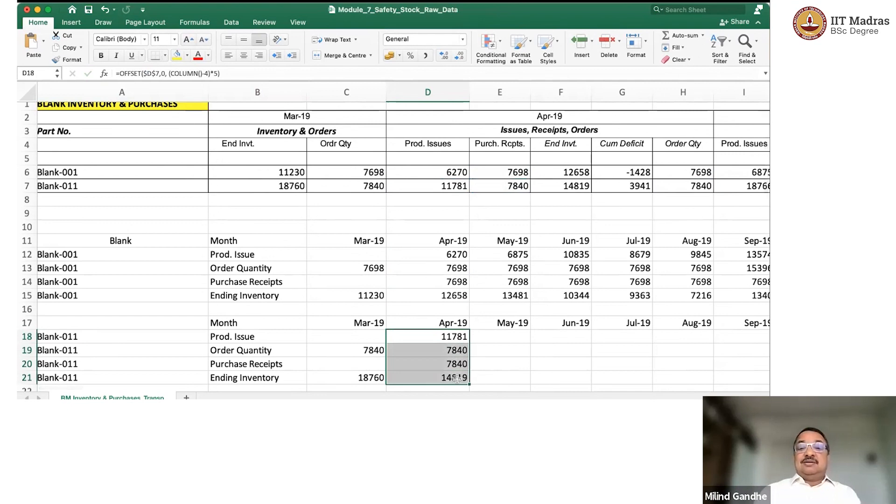
left_click(456, 378)
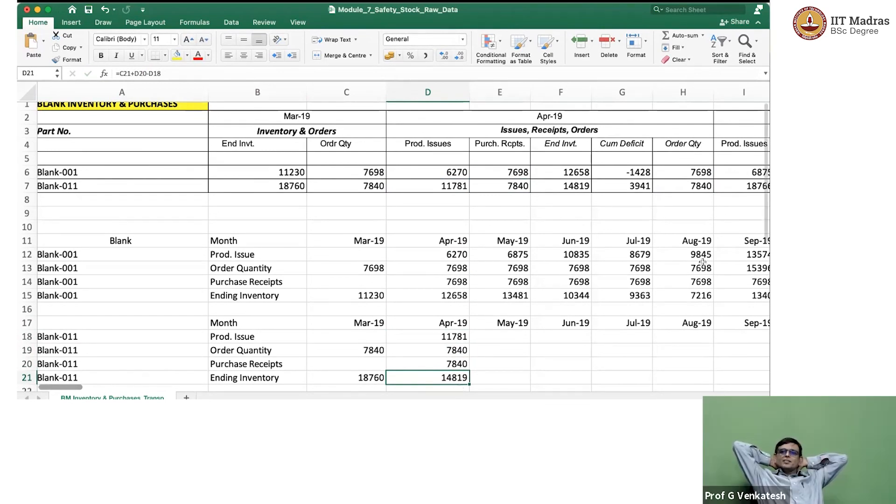
left_click(575, 184)
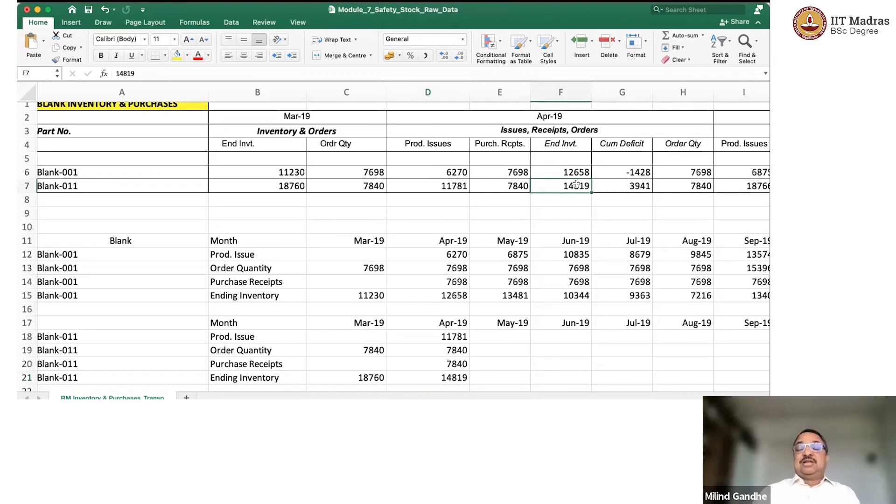
Fill Blank-011's Apr-19 formulas in D18:D21 across all remaining months through Mar-21 in column AA.
left_click_drag(446, 335, 461, 379)
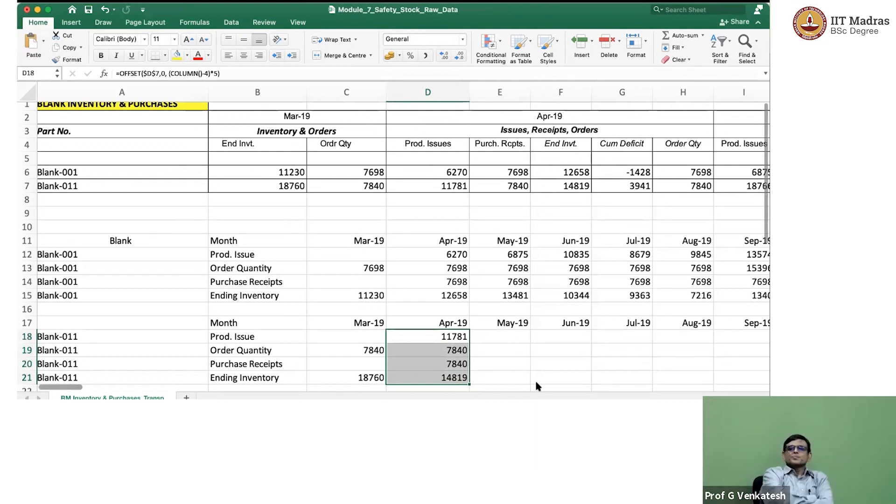
scroll(498, 379, "right", 15)
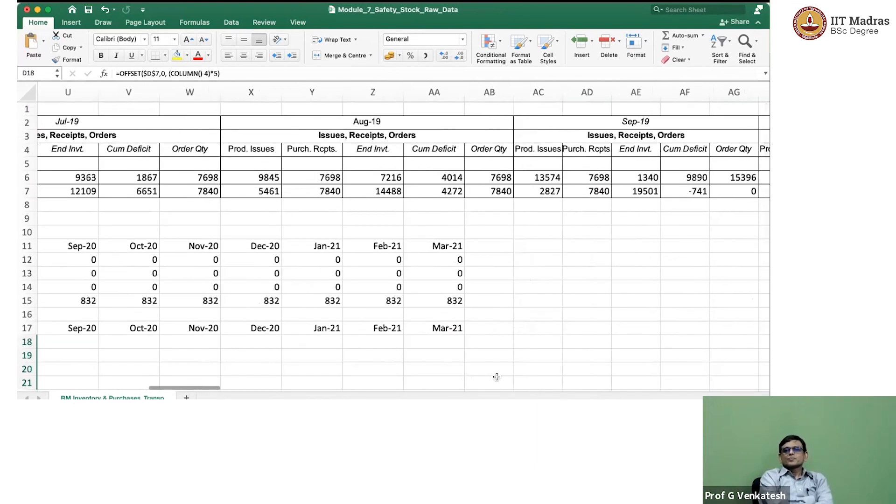
scroll(380, 365, "left", 12)
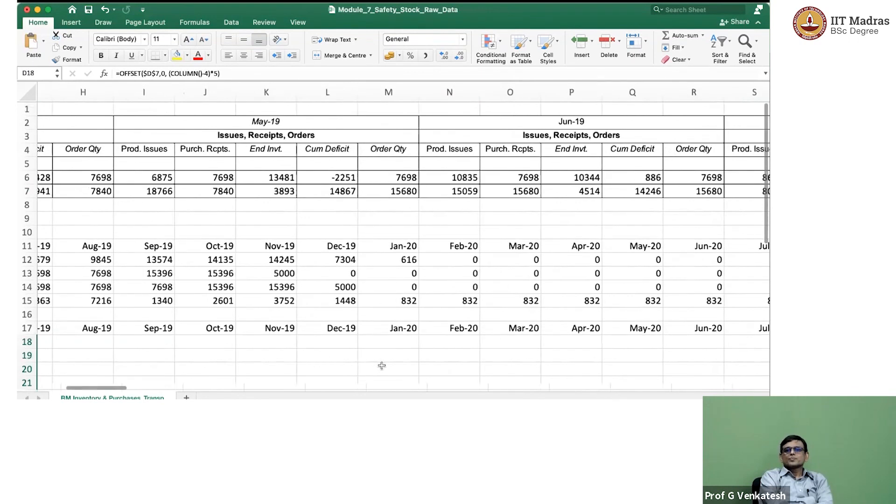
scroll(382, 365, "down", 3)
scroll(381, 365, "down", 3)
scroll(380, 365, "up", 2)
scroll(381, 366, "left", 5)
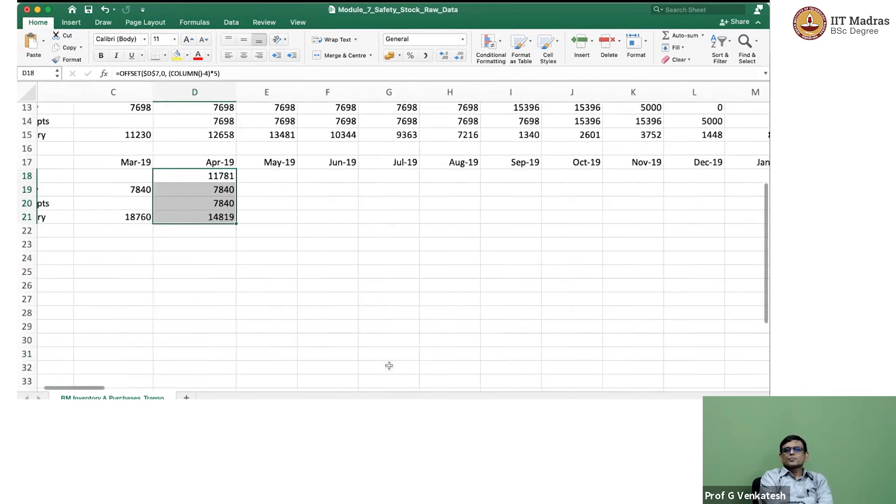
scroll(387, 365, "right", 1)
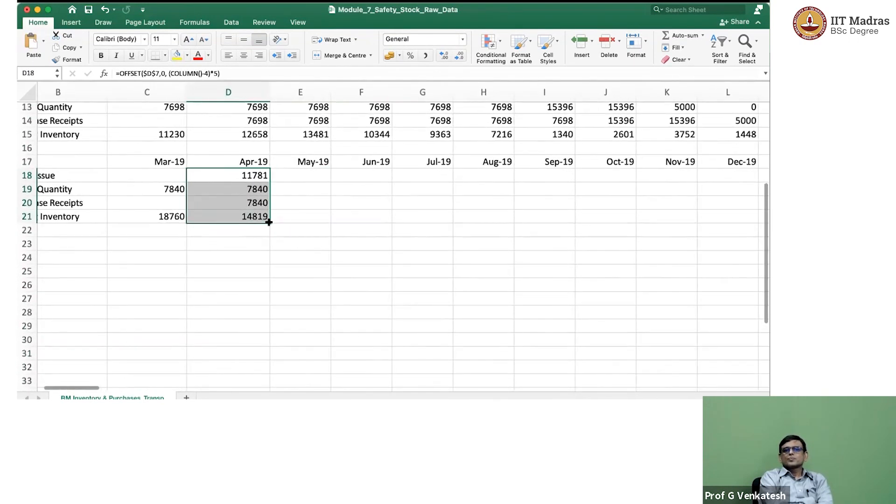
mouse_move(269, 222)
left_mouse_down()
mouse_move(468, 236)
mouse_move(747, 232)
mouse_move(767, 224)
mouse_move(595, 227)
left_mouse_up()
Examine Blank-011's ending inventory formulas and values along row 21, from Mar-21 back to the row label and forward again.
left_click(575, 216)
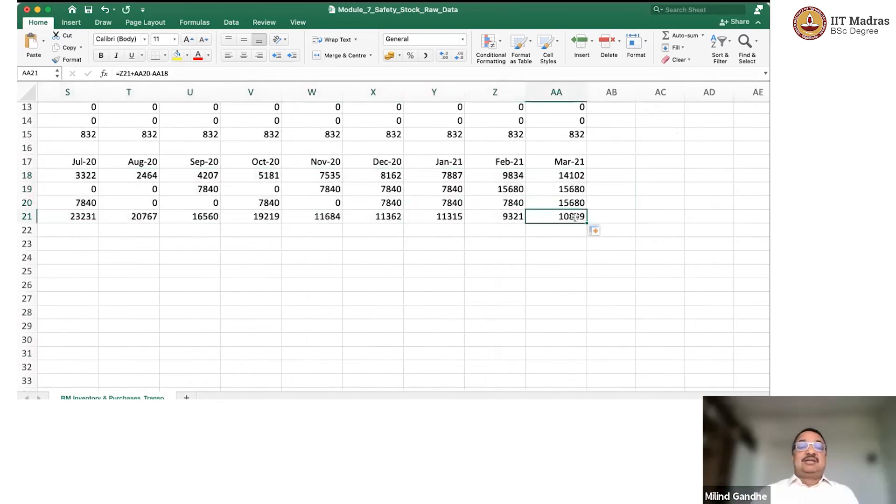
key("Left")
key("Left")
key("Left")
key("Left")
key("Left")
key("Left")
key("Left")
key("Left")
key("Left")
key("Left")
key("Left")
key("Left")
key("Left")
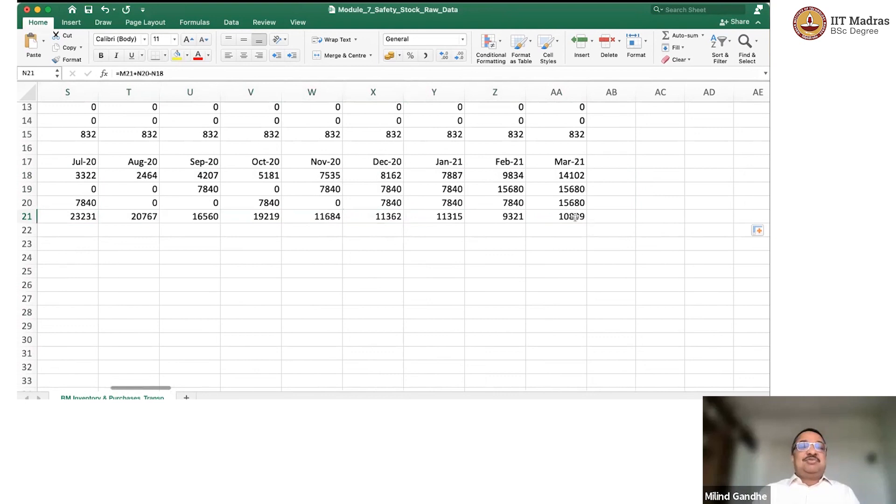
key("Left")
key("Left")
key("Left")
key("Left")
key("Left")
key("Left")
key("Left")
key("Left")
key("Left")
key("Left")
key("Left")
key("Left")
key("Left")
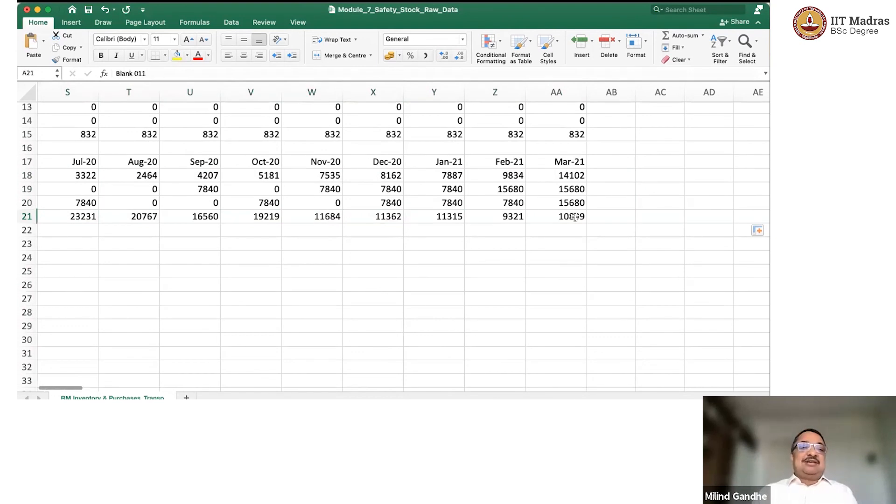
key("Right")
key("Right")
key("Right")
key("Right")
key("Right")
key("Right")
key("Right")
key("Right")
key("Right")
key("Right")
key("Right")
key("Right")
key("Right")
key("Right")
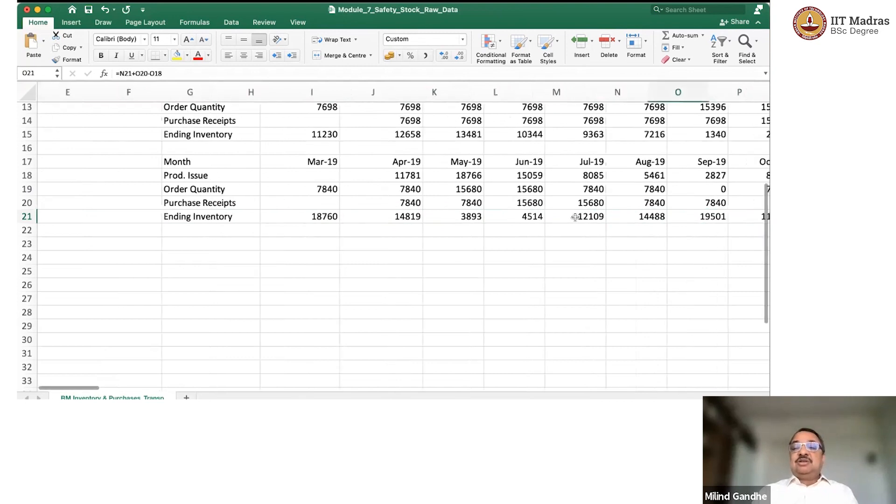
key("Right")
key("Right")
key("Right")
key("Right")
key("Right")
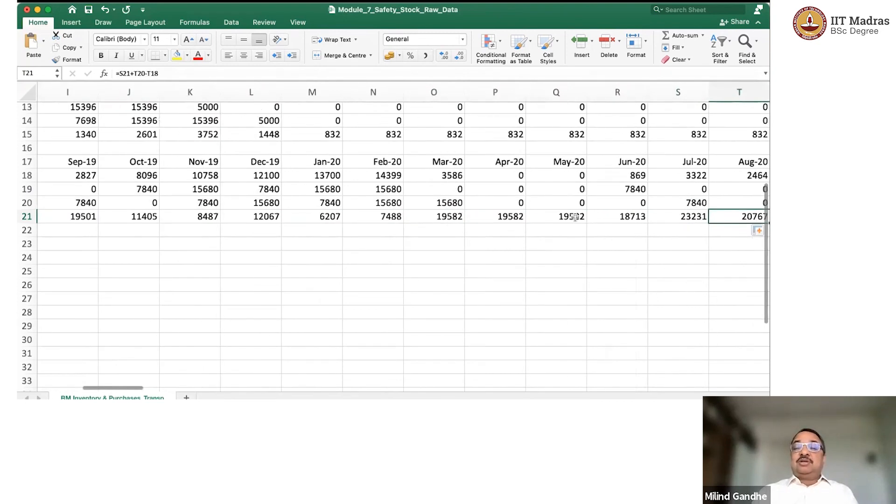
Examine Blank-011's purchase receipts and order quantities in rows 20 and 19, including Apr-20, May-20 and the months that follow.
key("Up")
key("Up")
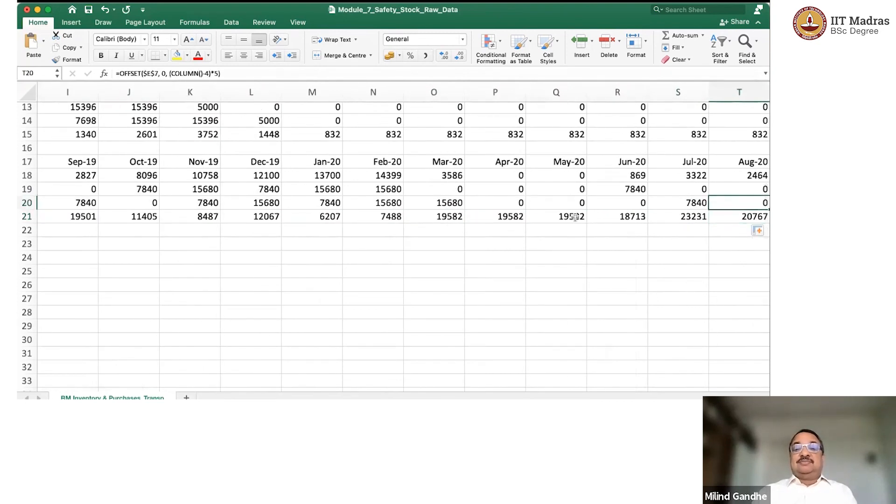
key("Left")
key("Left")
key("Left")
key("Left")
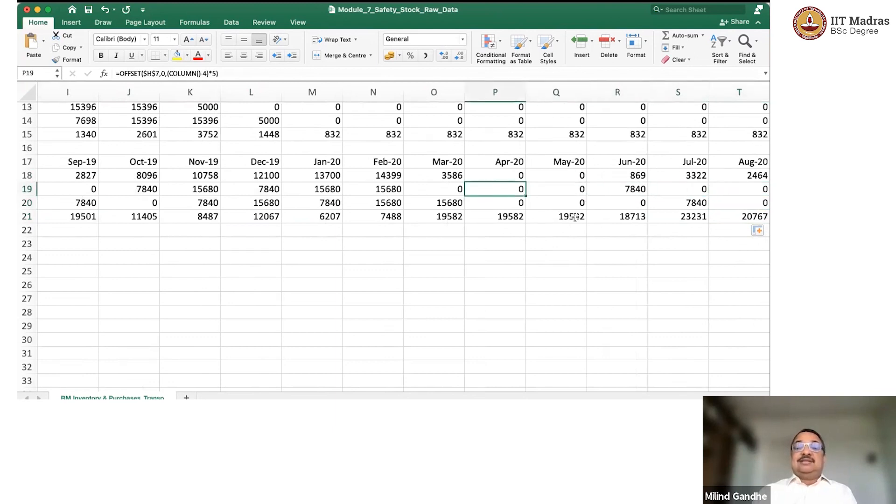
key("Right")
key("Left")
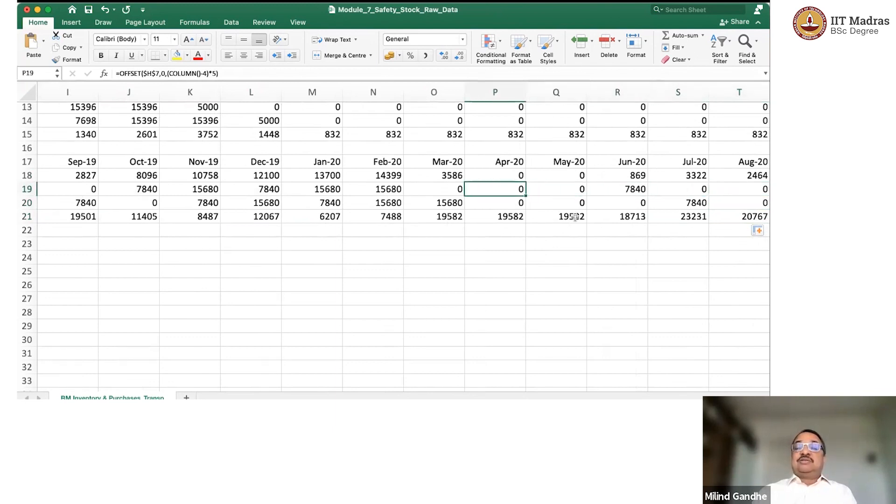
key("Right")
key("Left")
key("Right")
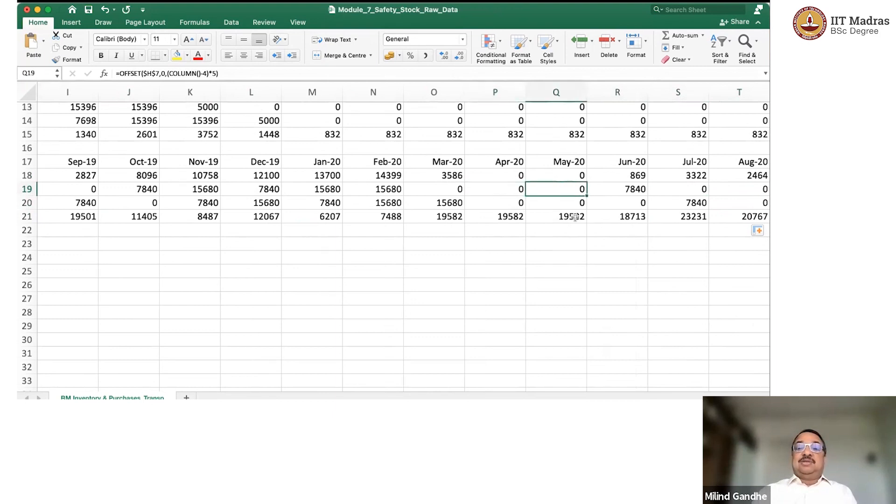
key("Right")
key("Right")
key("Right")
key("Right")
key("Right")
key("Right")
key("Right")
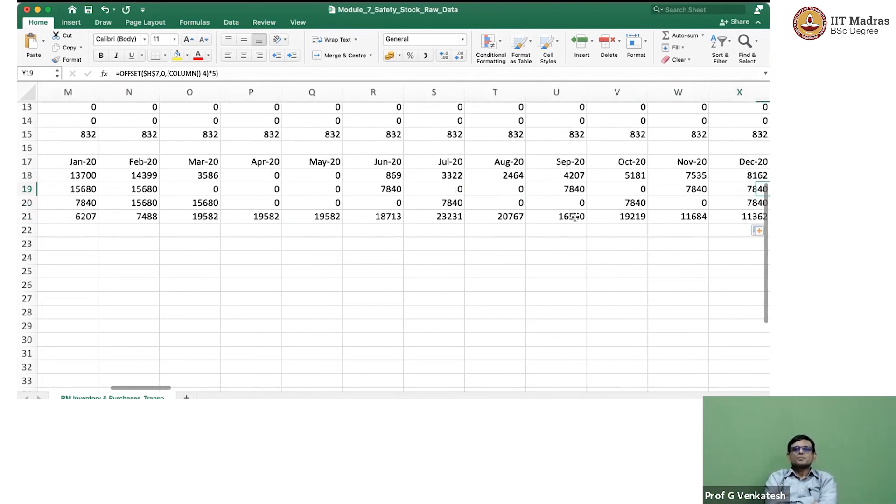
key("Right")
key("Right")
key("Left")
key("Left")
key("Left")
key("Left")
key("Left")
key("Left")
key("Left")
key("Left")
key("Left")
key("Left")
key("Left")
key("Left")
key("Left")
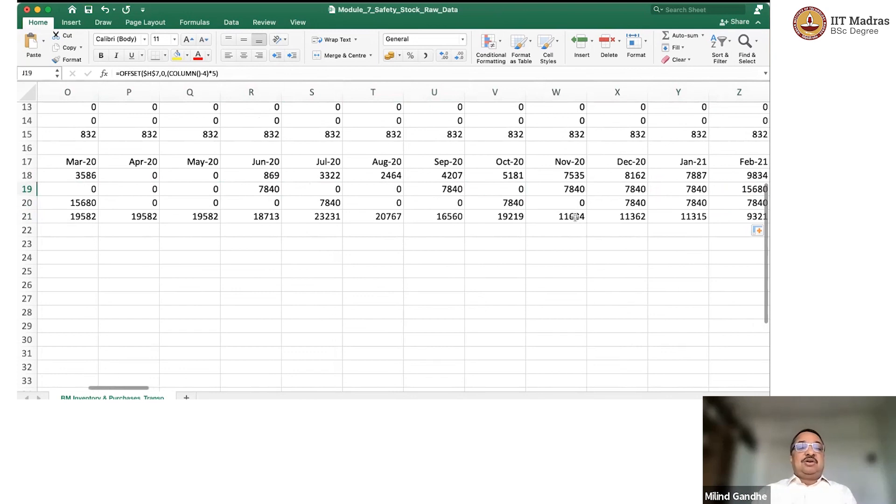
key("Left")
key("Left")
key("Left")
key("Left")
key("Left")
key("Left")
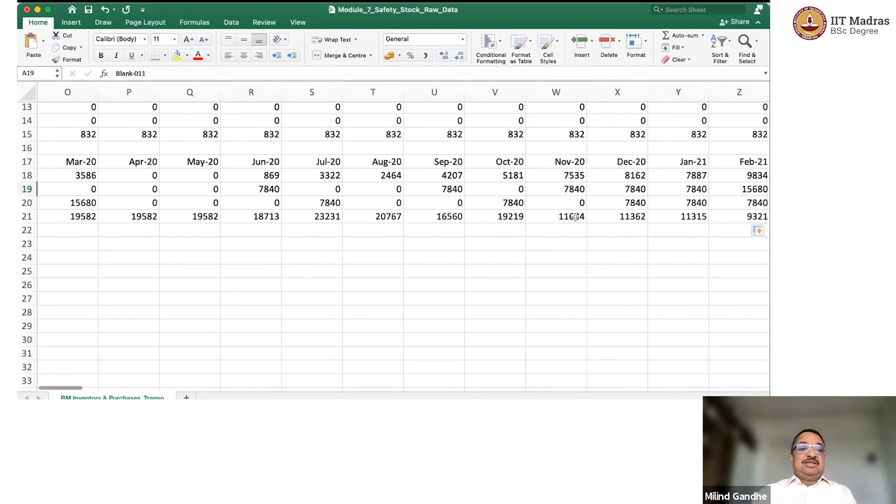
key("Up")
key("Up")
key("Up")
key("Up")
key("Up")
key("Up")
key("Up")
key("Up")
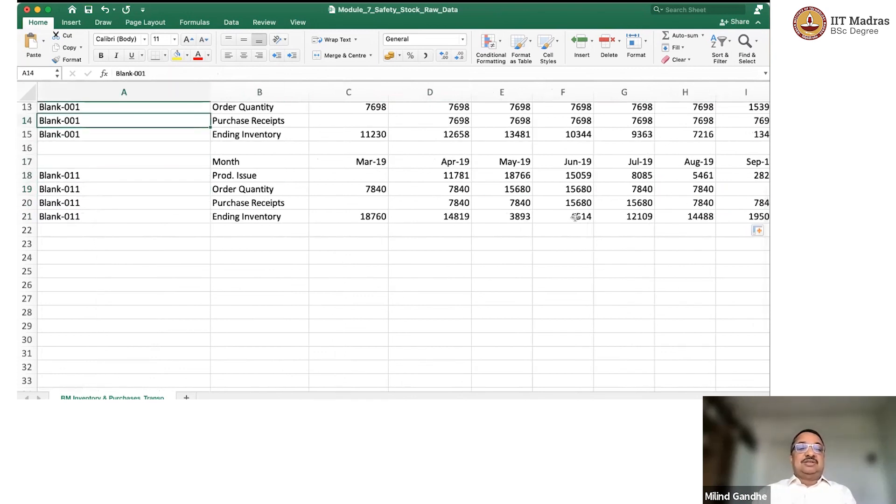
Examine Blank-011's production issue formulas along row 18, through Mar-21 and back to the row label.
key("Up")
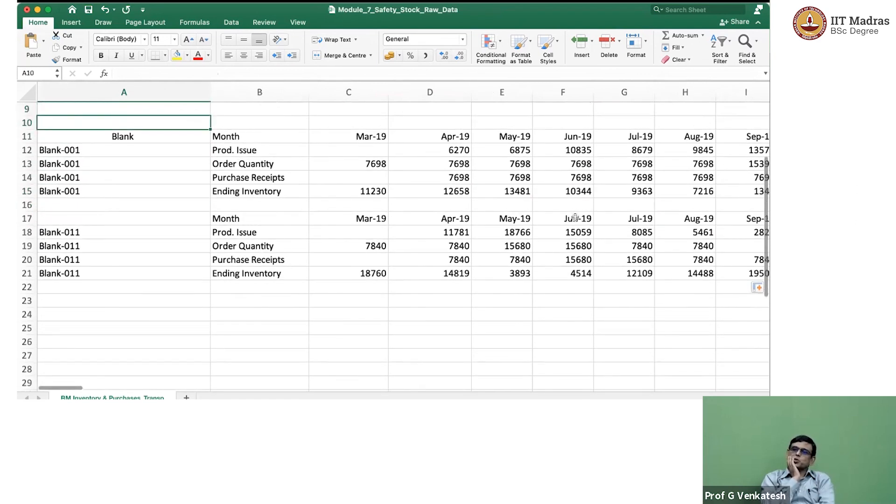
key("Down")
key("Down")
key("Down")
key("Down")
key("Down")
key("Down")
key("Down")
key("Down")
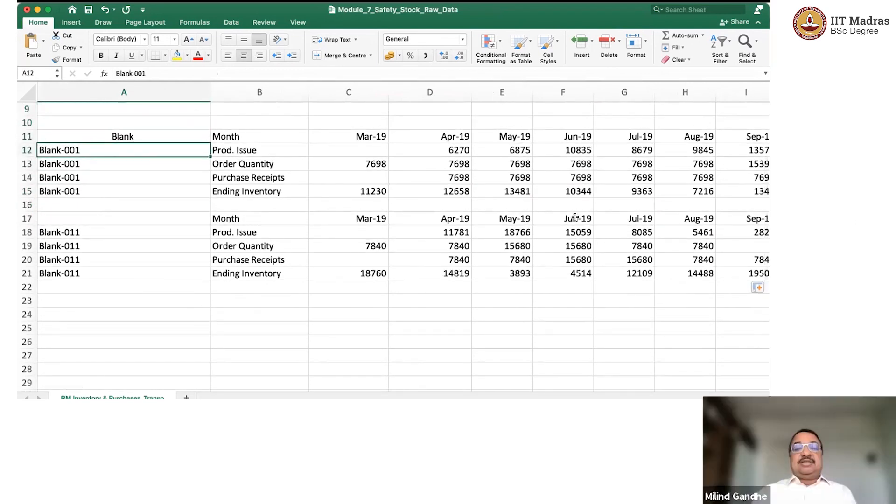
key("Right")
key("Right")
key("Right")
key("Right")
key("Right")
key("Right")
key("Right")
key("Right")
key("Right")
key("Right")
key("Right")
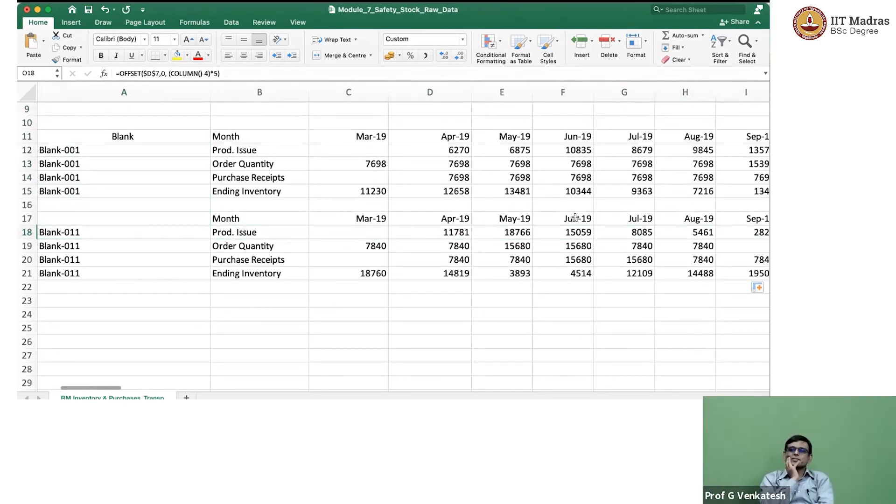
key("Right")
key("Right")
key("Right")
key("Right")
key("Right")
key("Right")
key("Right")
key("Right")
key("Right")
key("Right")
key("Right")
key("Right")
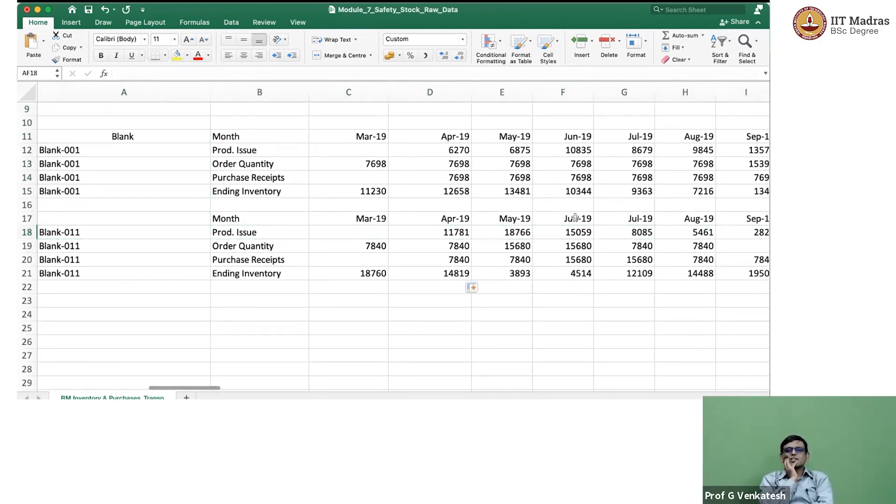
key("Right")
key("Left")
key("Left")
key("Left")
key("Left")
key("Left")
key("Left")
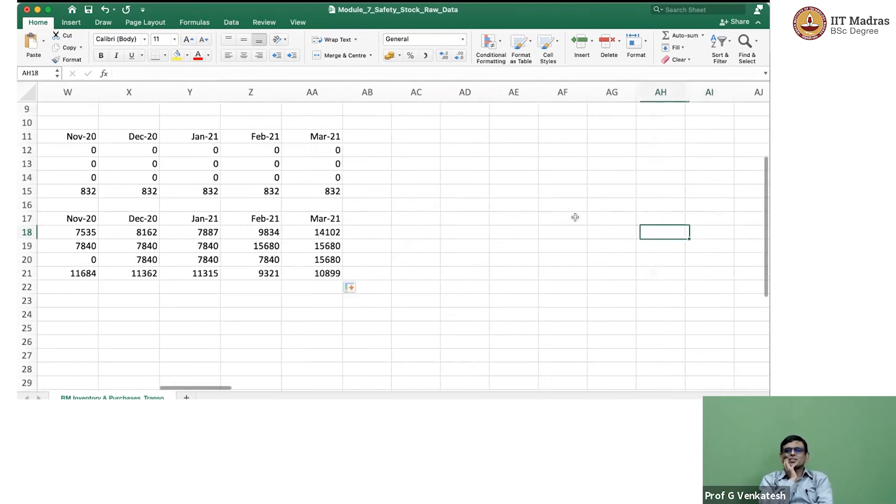
key("Left")
key("Left")
key("Left")
key("Left")
key("Left")
key("Left")
key("Left")
key("Left")
key("Left")
key("Left")
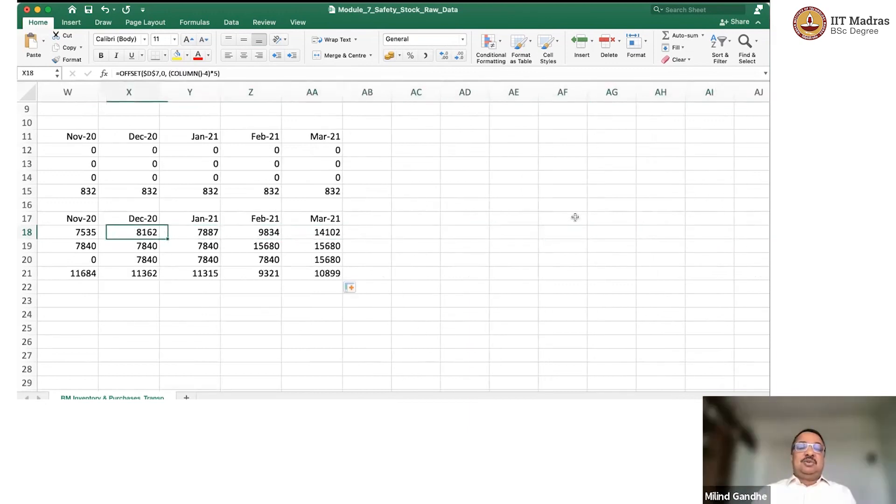
key("Left")
key("Left")
key("Left")
key("Left")
key("Left")
key("Left")
key("Left")
key("Left")
key("Left")
key("Left")
key("Left")
key("Left")
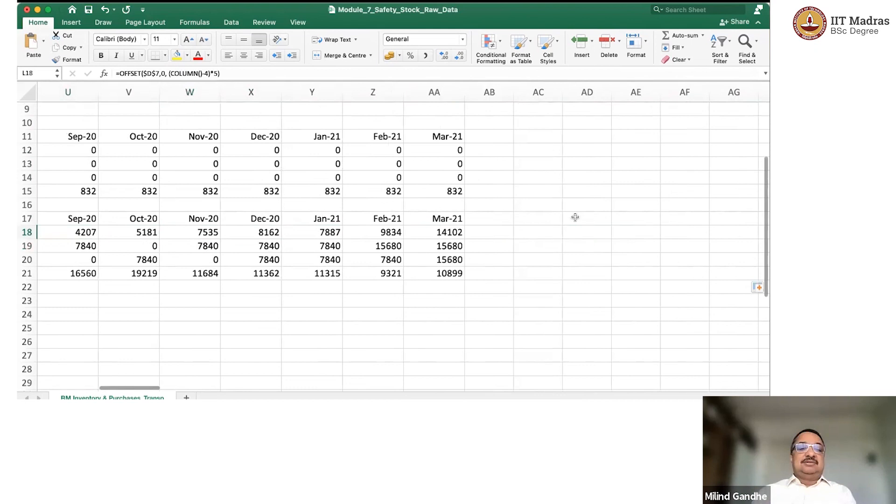
key("Left")
key("Left")
key("Left")
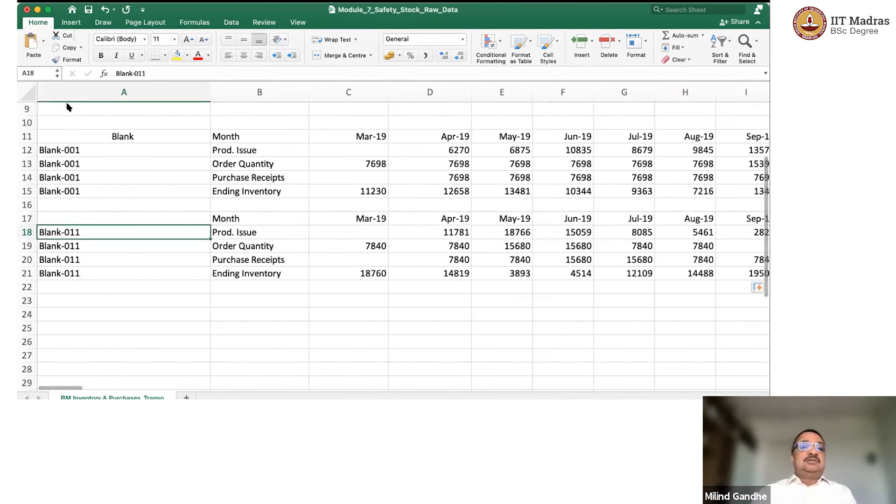
Insert a line chart of Blank-001's monthly data and place it below the Blank-011 table.
key("Up")
key("Up")
key("Up")
key("Up")
key("Up")
key("Up")
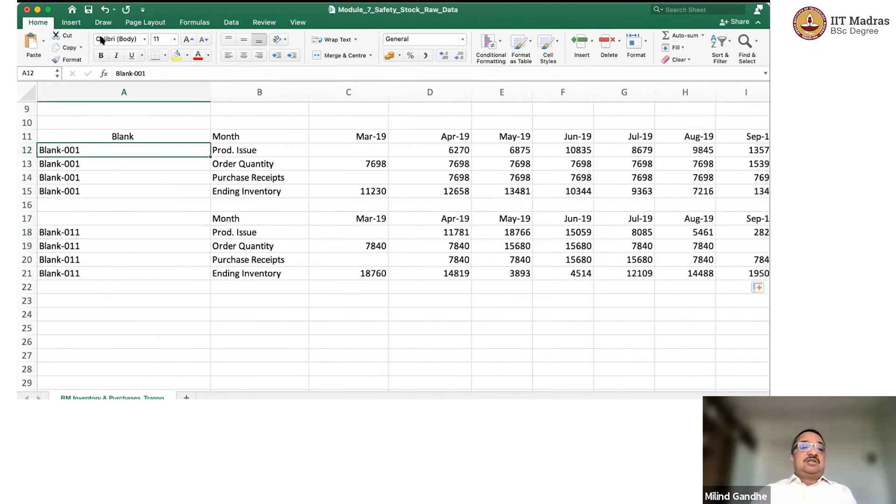
left_click(69, 22)
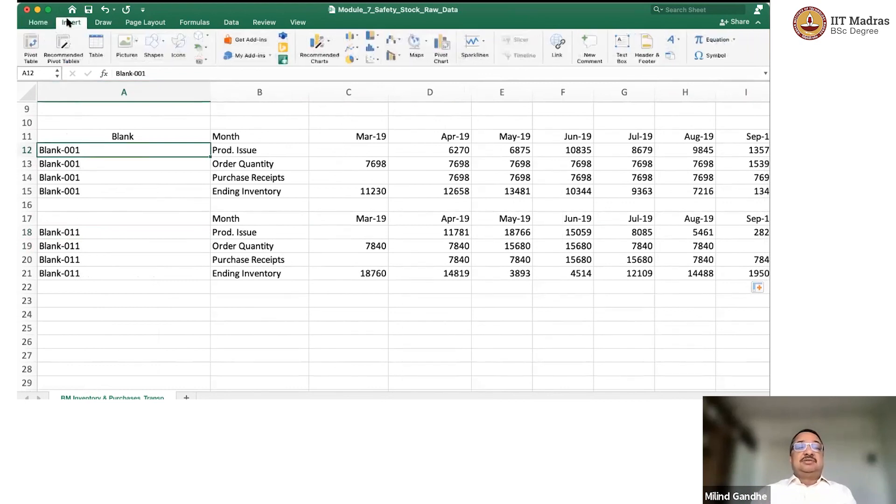
left_click(328, 49)
left_click(328, 50)
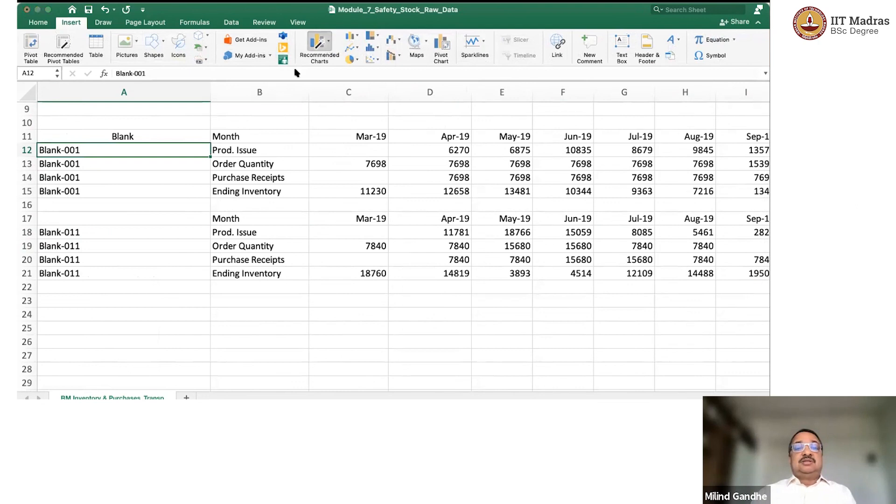
left_click(270, 95)
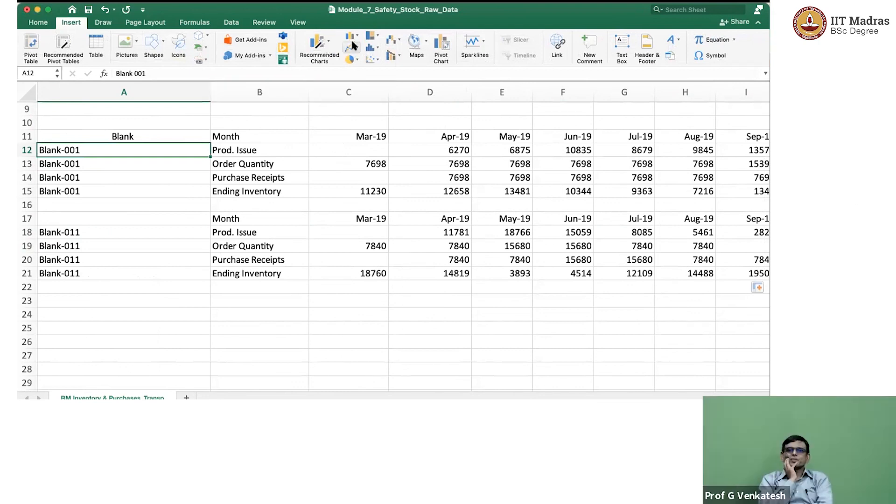
left_click(354, 48)
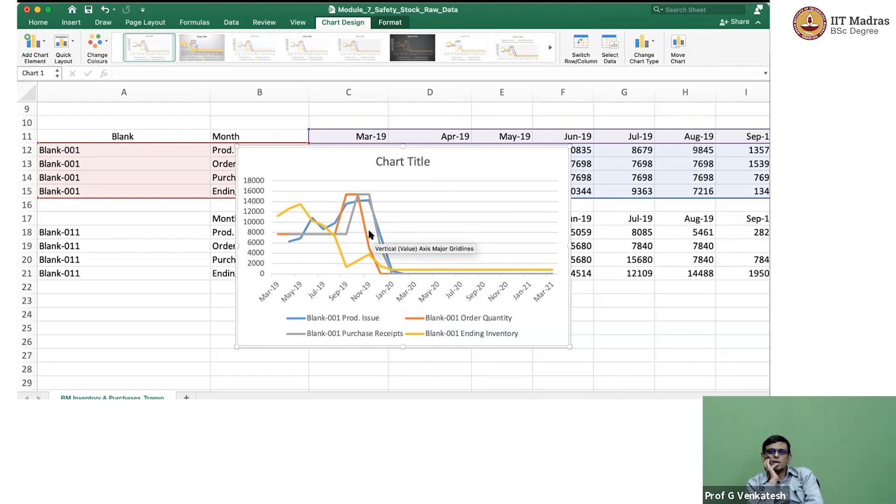
scroll(368, 234, "down", 3)
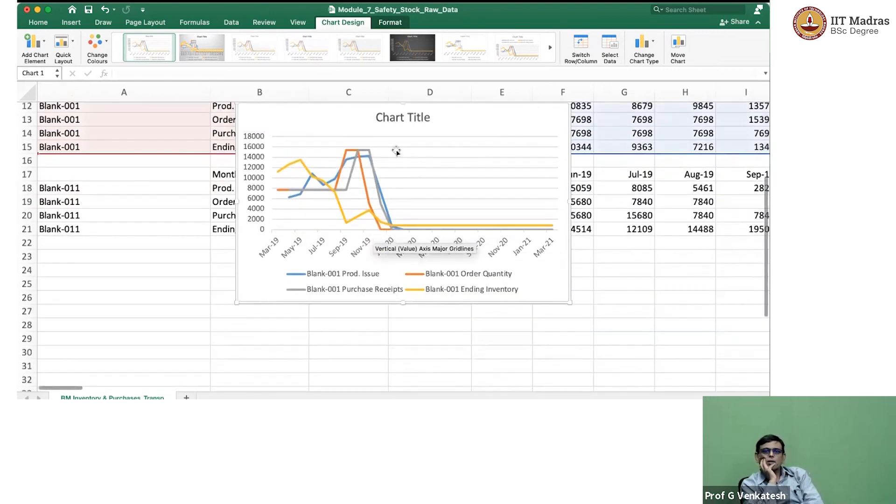
left_click_drag(322, 116, 299, 260)
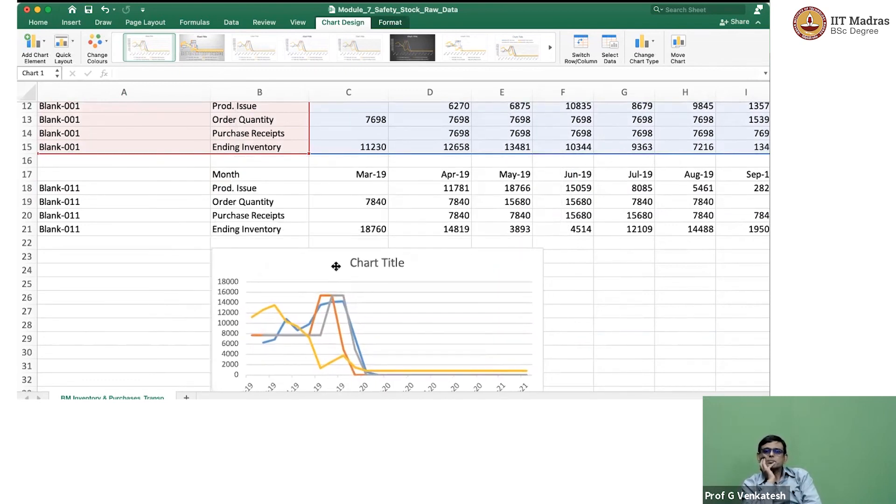
Set the chart title to "Blank 001 Re-order".
left_click(373, 262)
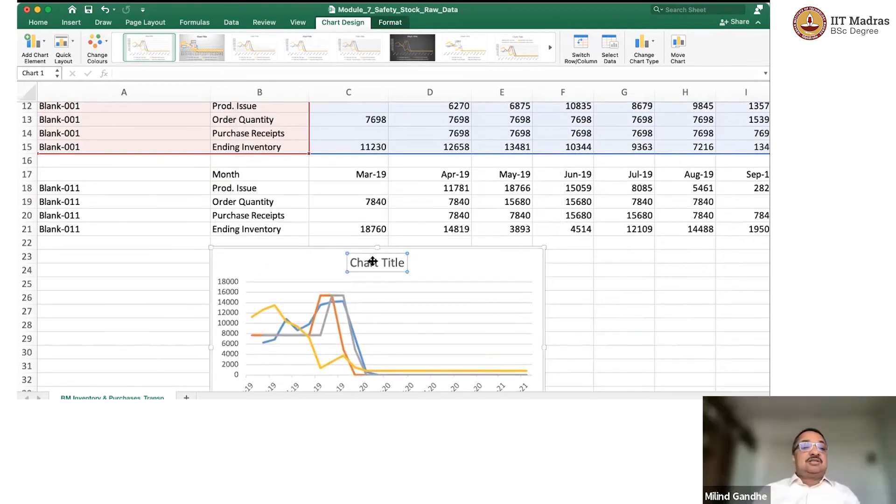
double_click(362, 261)
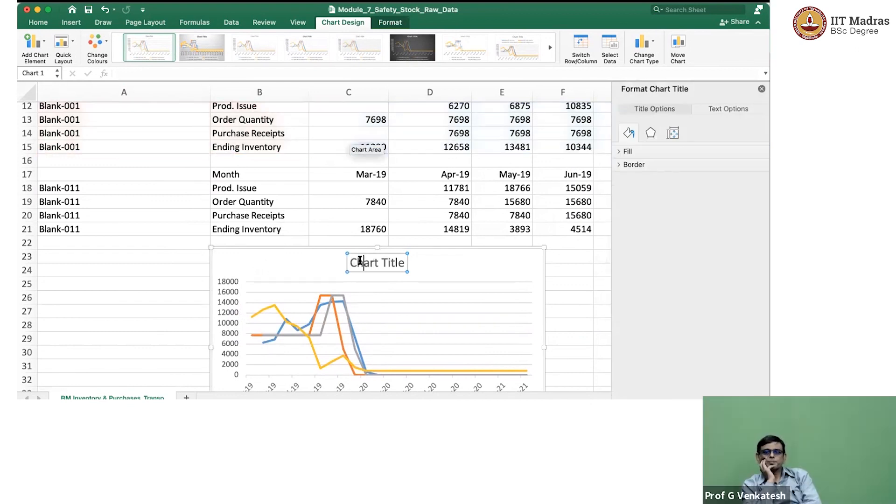
triple_click(386, 265)
type("Blank")
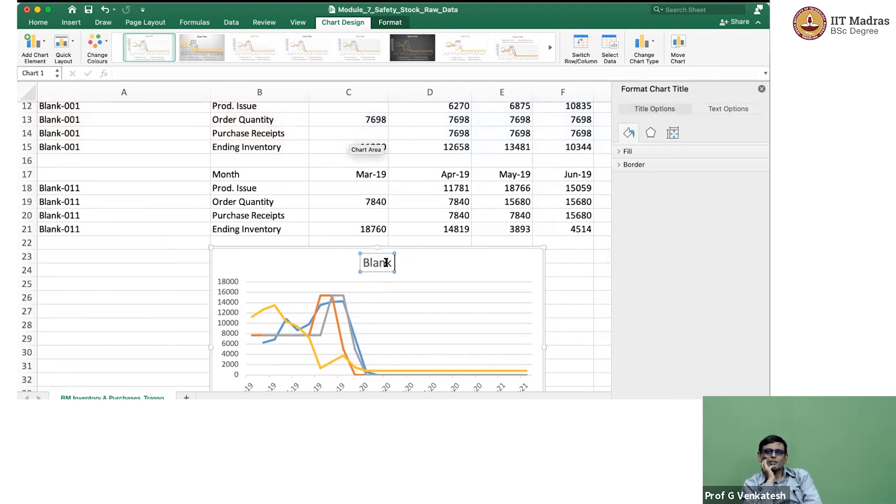
type(" 001 Re-order")
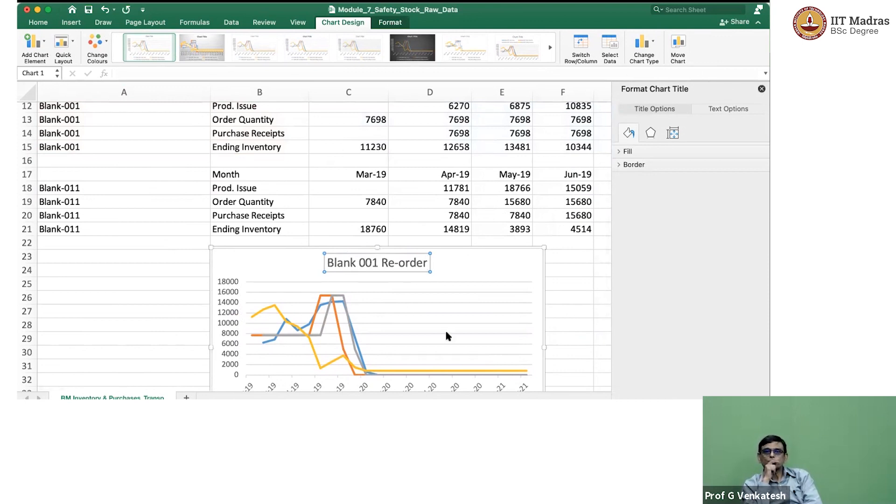
Try removing the Blank-001 Purchase Receipts series from the chart, and undo the removal.
scroll(471, 333, "down", 4)
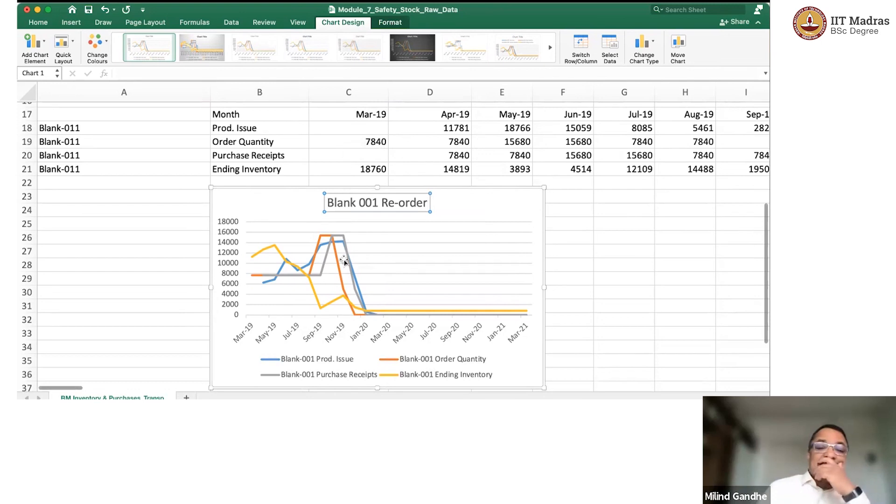
left_click(292, 274)
key("Delete")
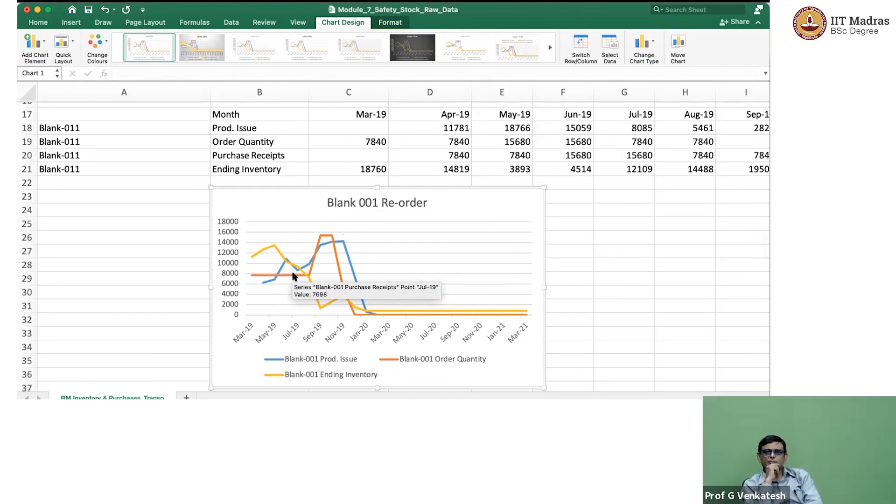
key("super+z")
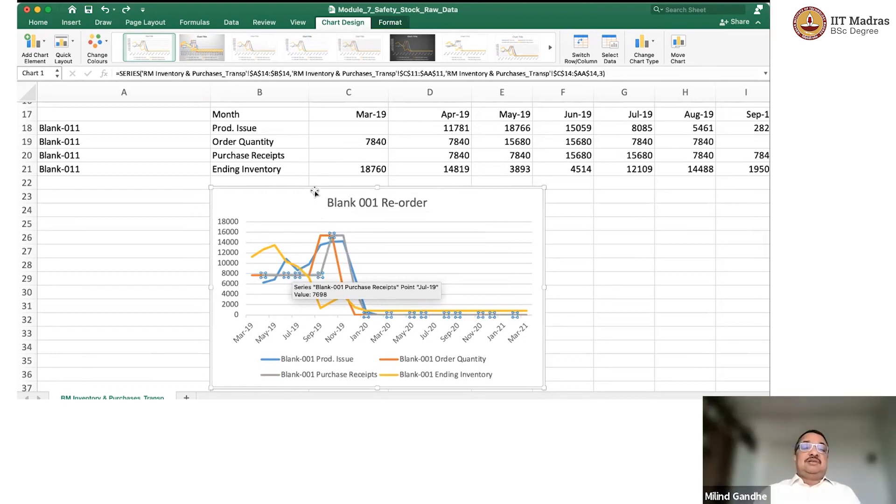
Move the Blank 001 Re-order chart sideways so that it starts within column A, just below the Blank-011 table.
left_click_drag(314, 190, 170, 190)
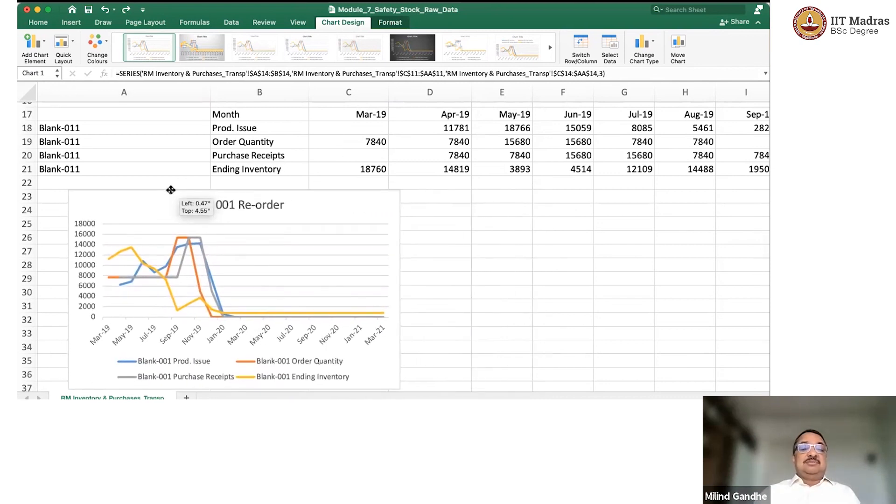
left_click_drag(206, 226, 206, 226)
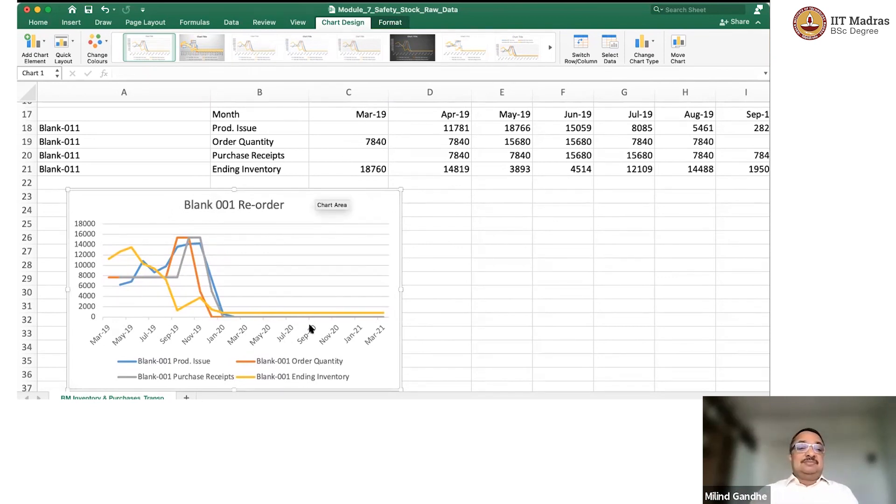
scroll(308, 328, "up", 3)
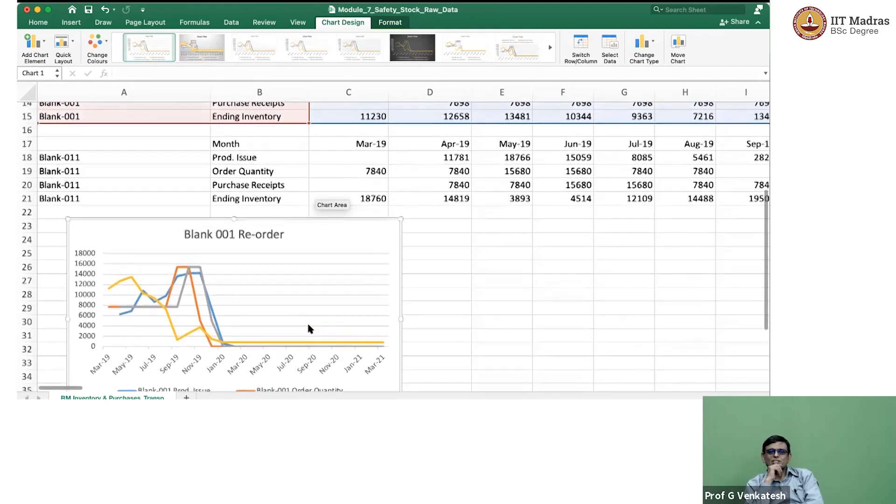
scroll(308, 328, "down", 4)
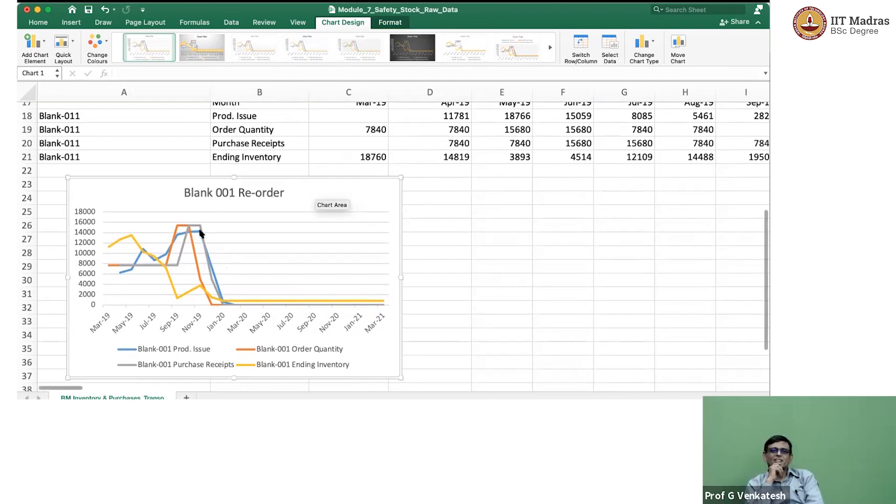
Delete the Blank-001 Purchase Receipts series from the Blank 001 Re-order chart.
left_click(185, 241)
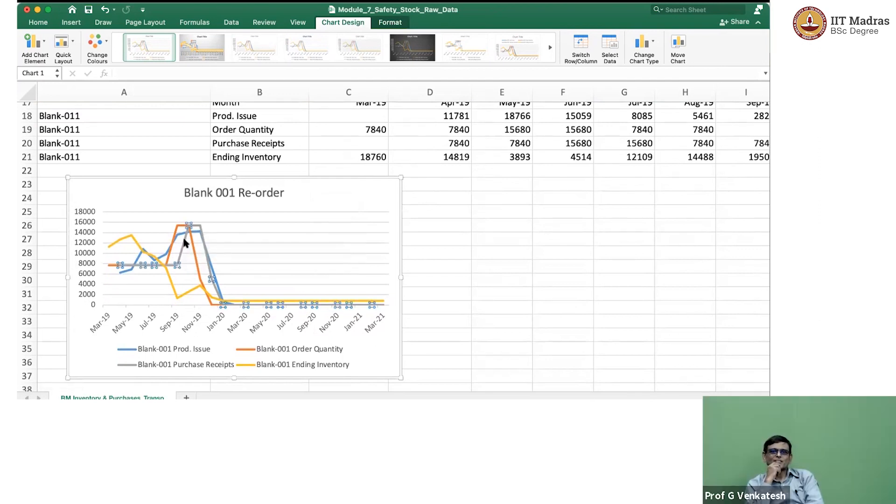
key("Delete")
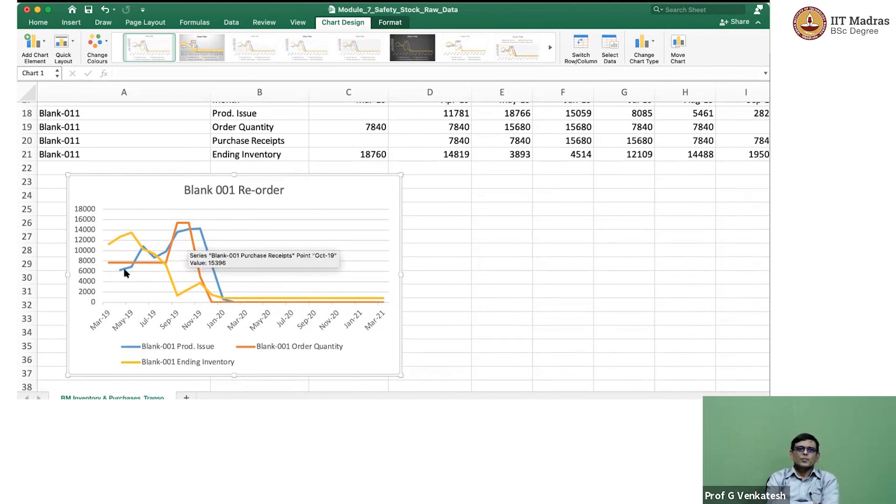
mouse_move(125, 273)
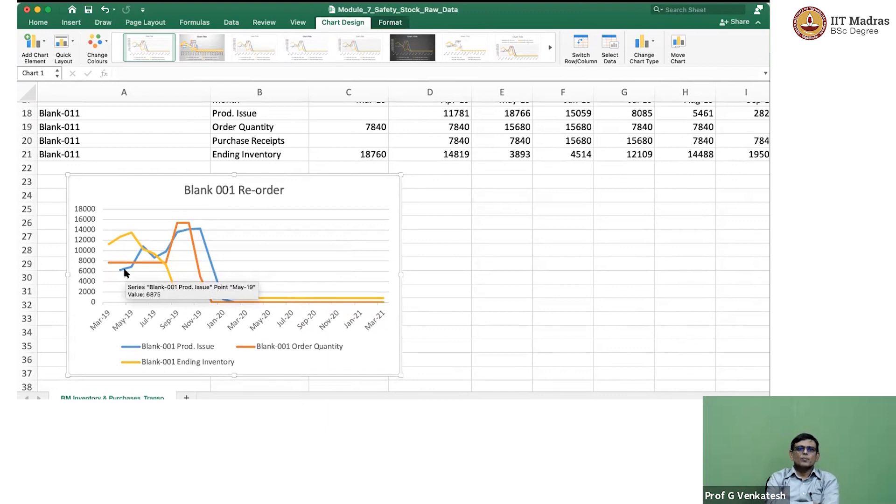
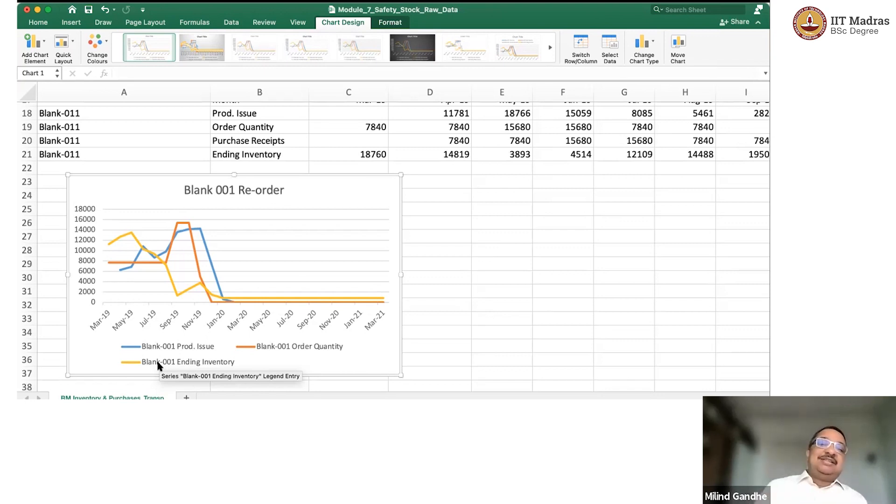
Insert a line chart of the Blank-011 table and place it beside the Blank 001 Re-order chart, below the table.
scroll(158, 366, "up", 3)
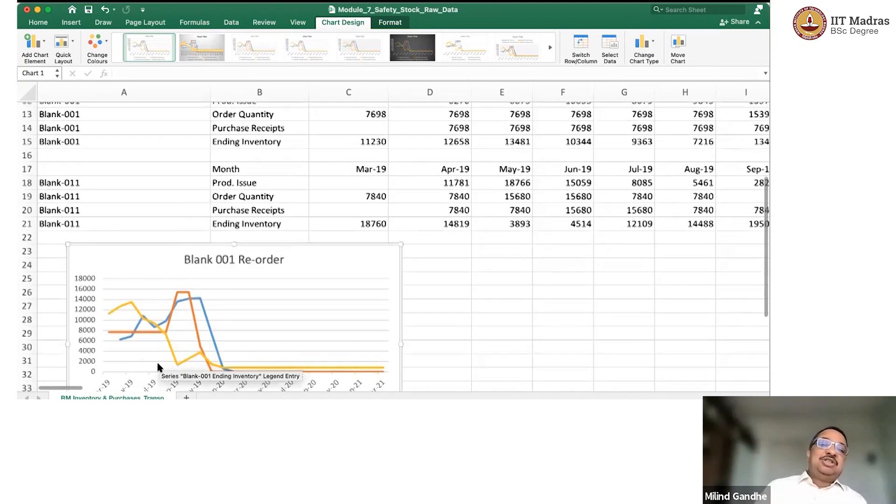
left_click(90, 168)
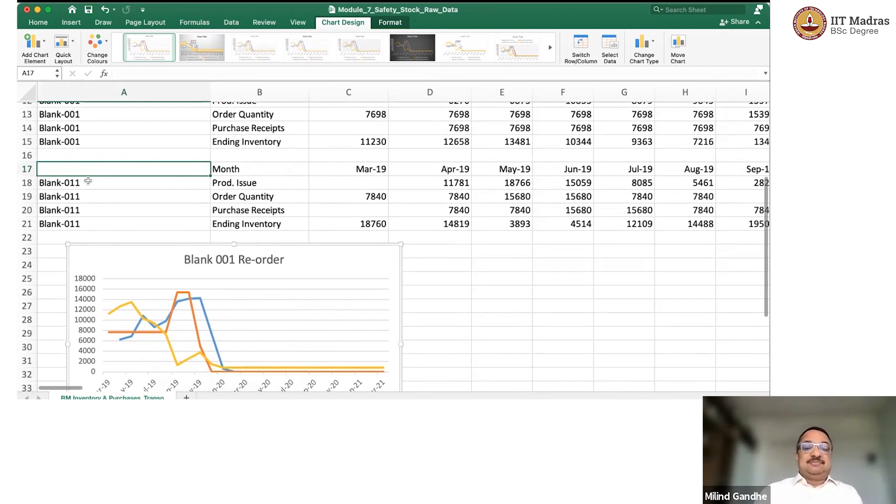
left_click(85, 183)
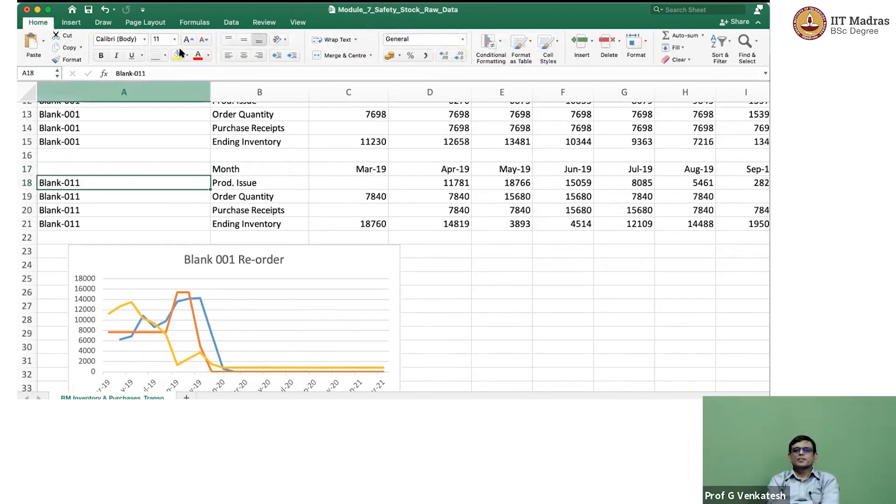
left_click(74, 24)
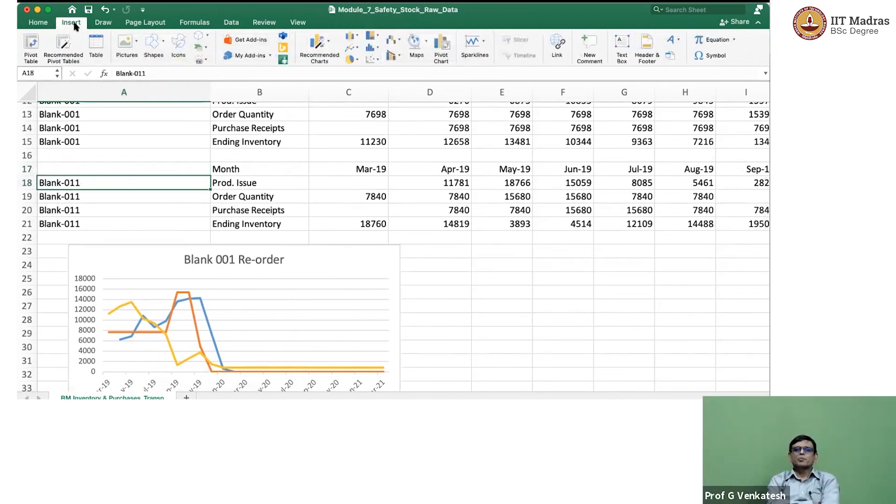
left_click(355, 48)
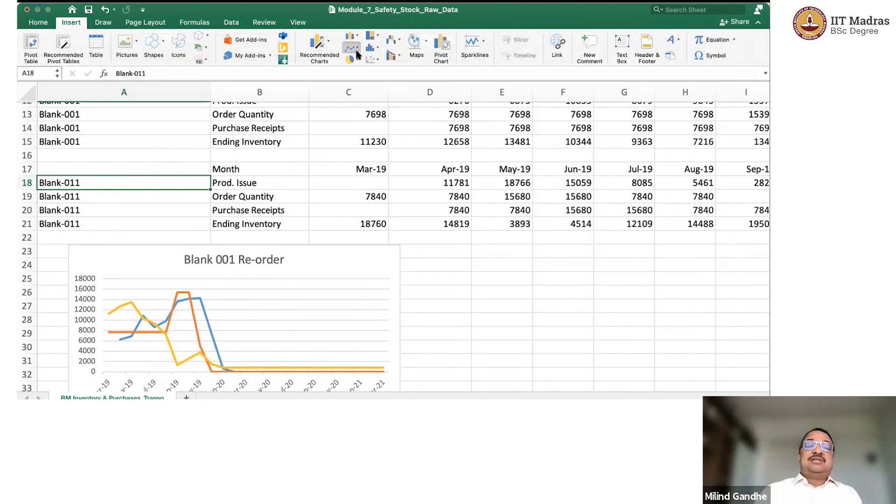
left_click(372, 89)
scroll(531, 243, "right", 5)
left_click_drag(377, 158, 549, 262)
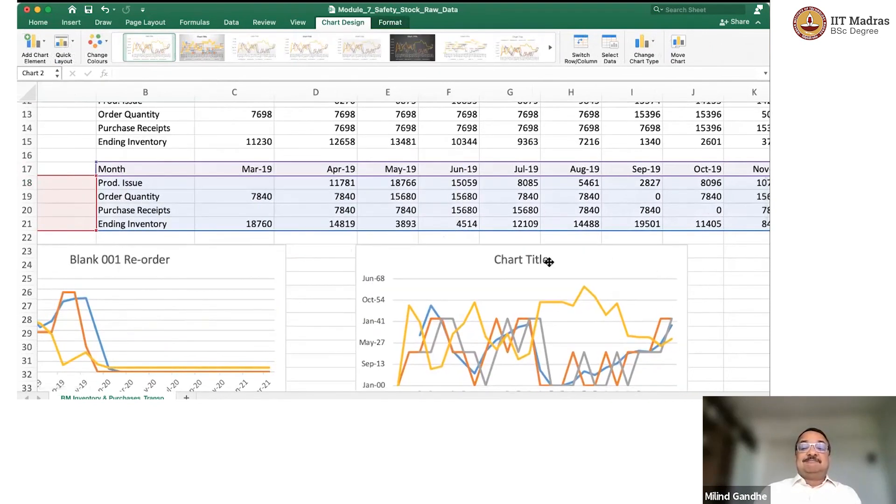
Set the new chart's title to "Blank 011 Re-order".
left_click(522, 259)
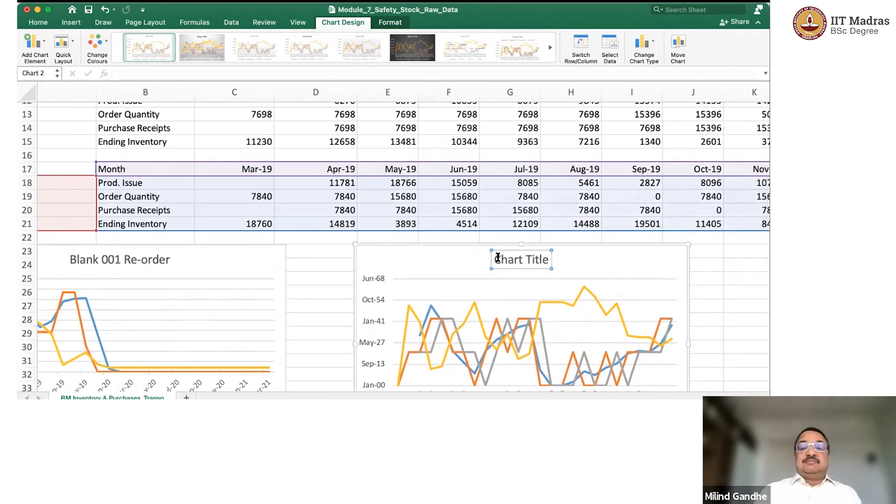
left_click_drag(495, 258, 553, 260)
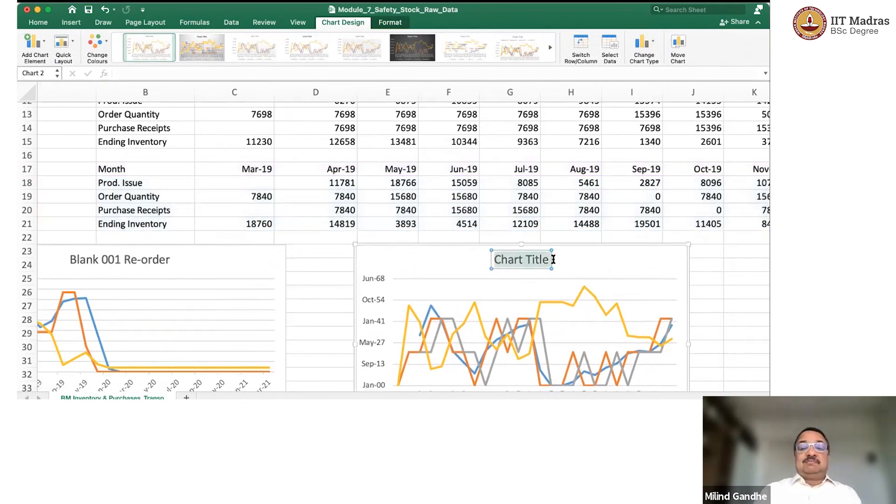
type("Blan")
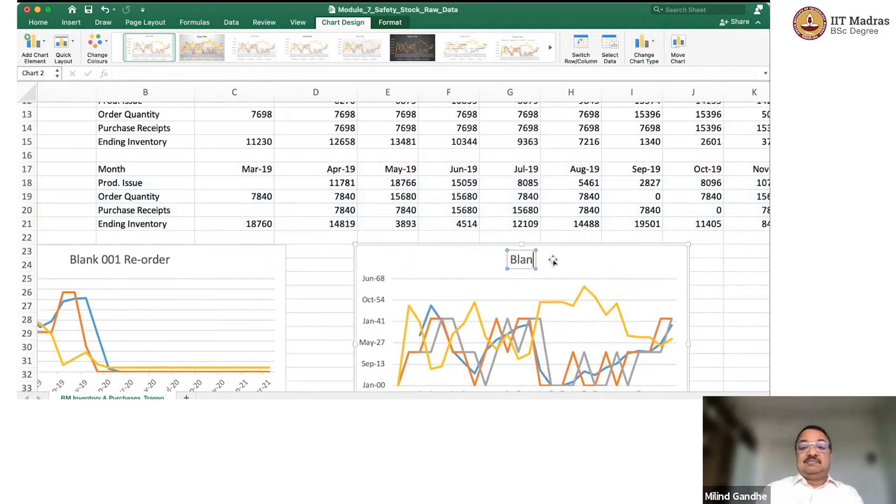
type("k 01")
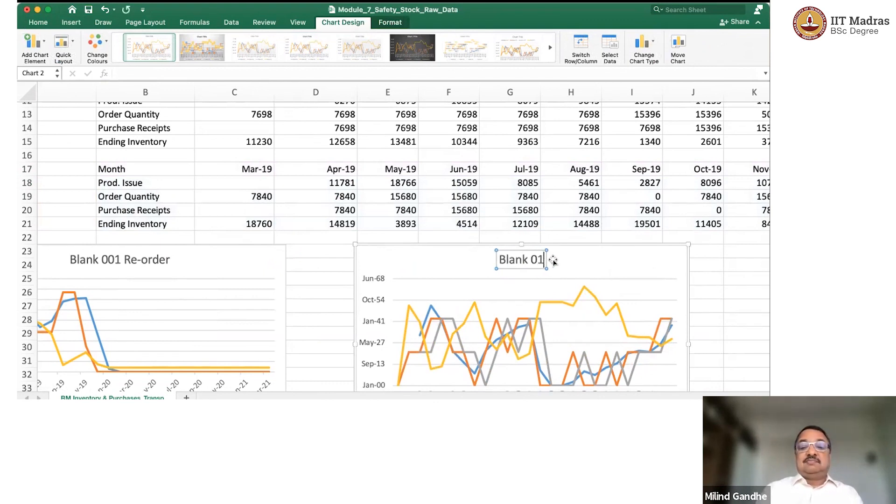
type("1 Re-order")
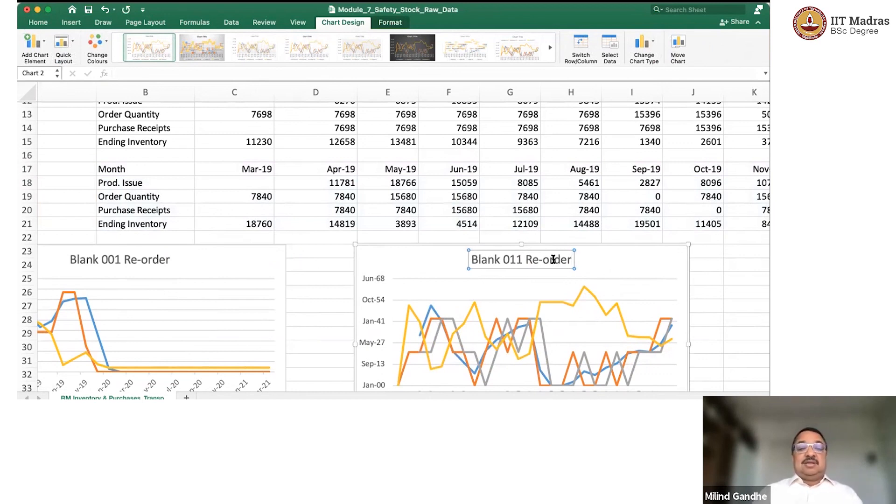
Examine the Blank 011 Re-order chart's axes and legend entries against the Blank-011 table and the Blank 001 chart.
scroll(553, 259, "down", 5)
scroll(553, 260, "left", 3)
scroll(554, 262, "up", 1)
scroll(554, 263, "left", 2)
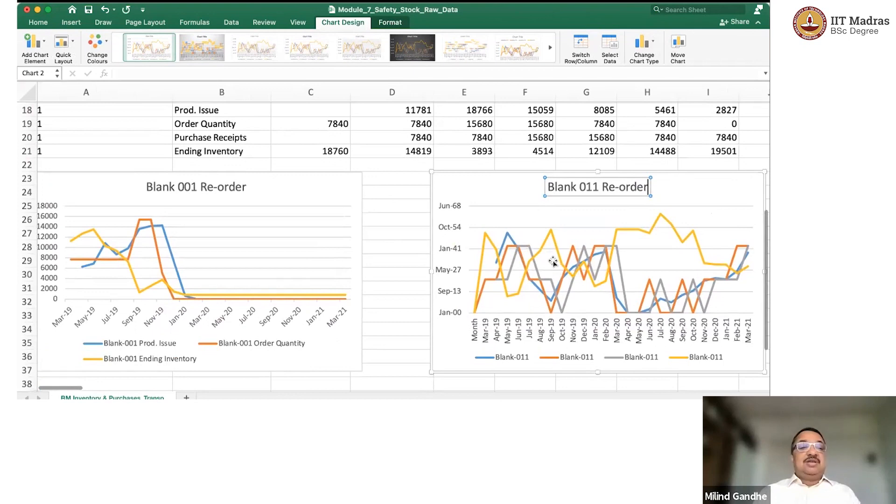
scroll(553, 262, "up", 1)
scroll(552, 262, "left", 1)
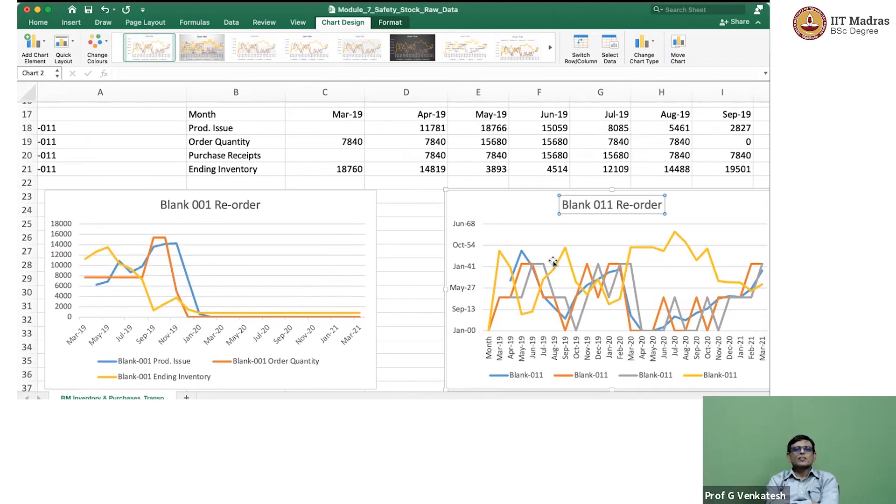
scroll(552, 262, "right", 2)
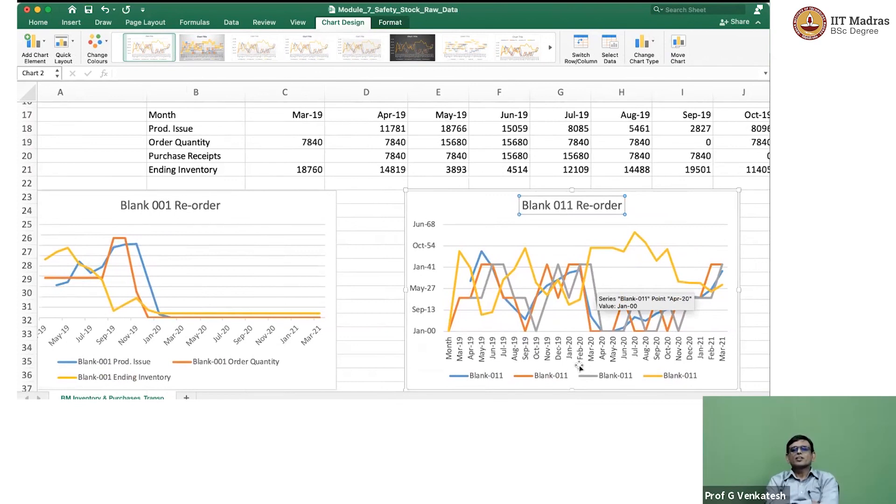
left_click(564, 376)
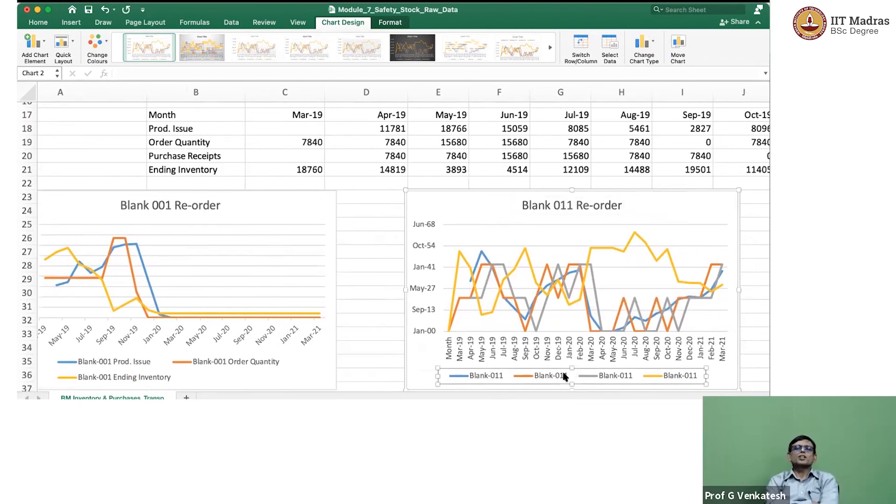
scroll(565, 376, "down", 3)
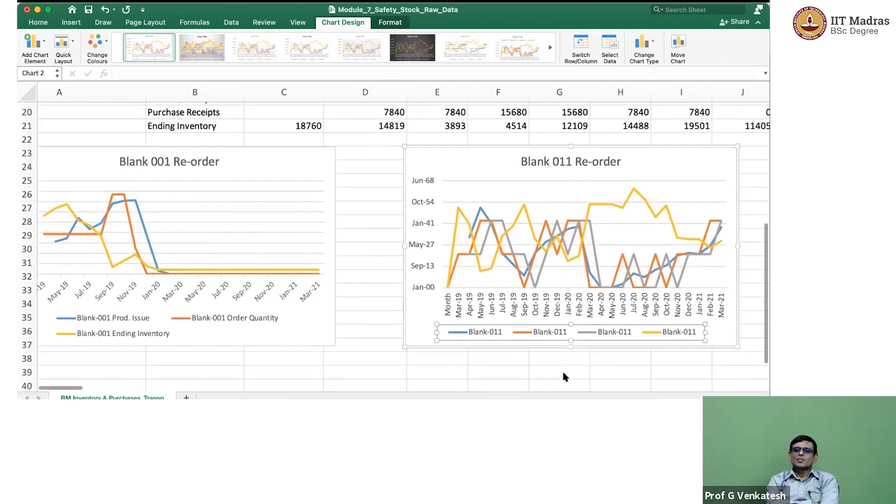
scroll(564, 376, "up", 7)
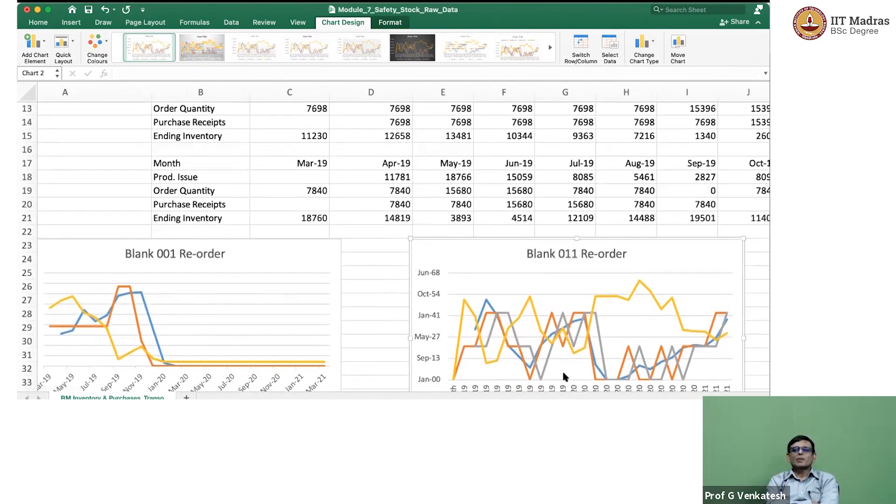
scroll(564, 376, "down", 3)
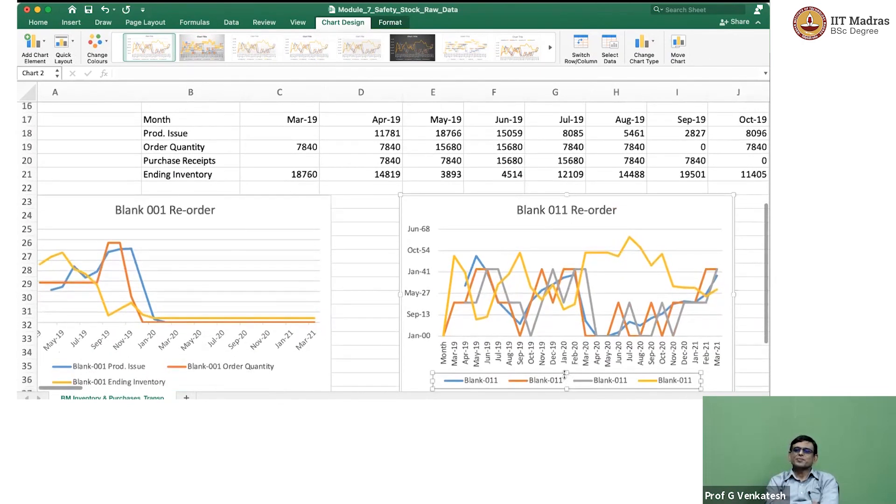
Undo the titling, moving and insertion of the Blank 011 chart.
key("super+z")
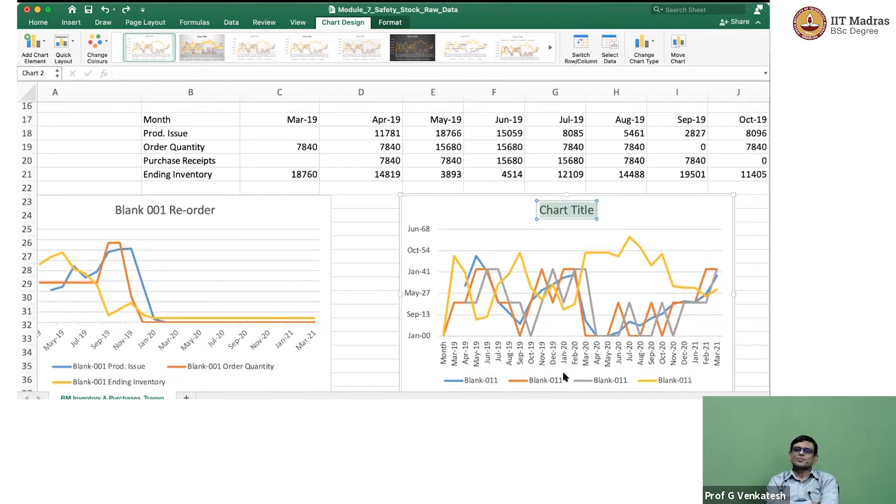
key("super+z")
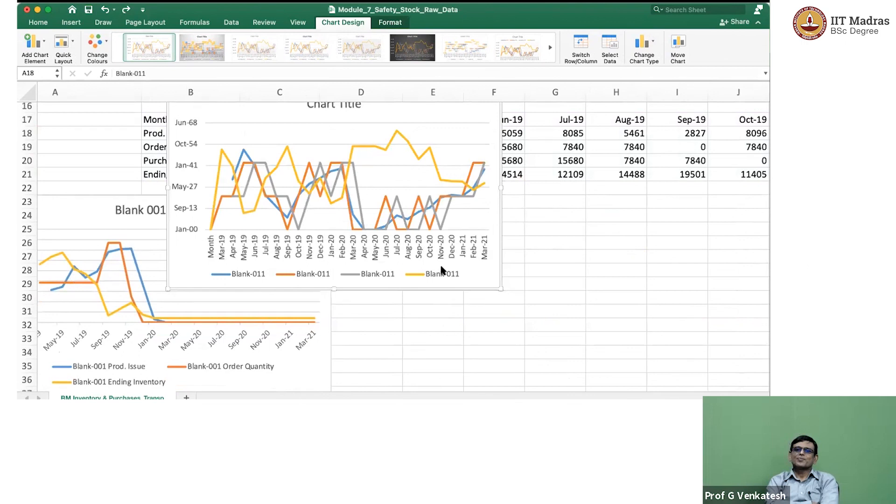
key("super+z")
Insert a line chart from the Blank-011 table range B17:AA21, including the Month header row and the row labels.
left_click(190, 121)
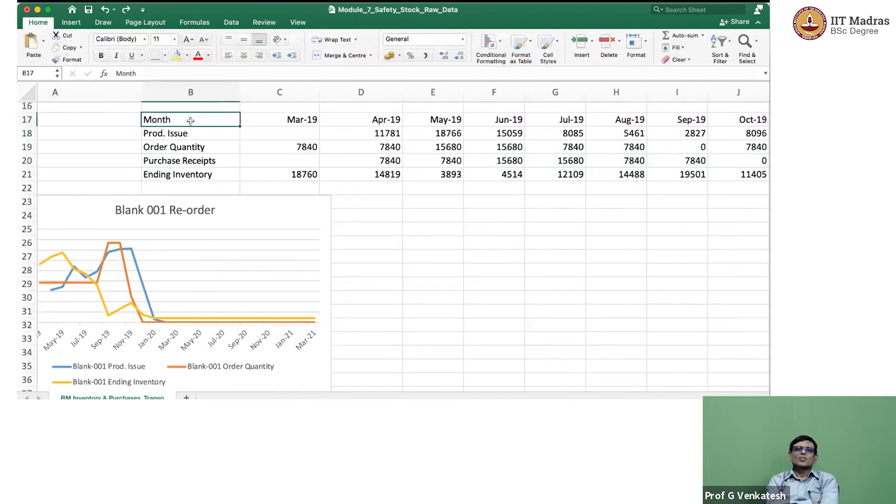
scroll(190, 120, "up", 5)
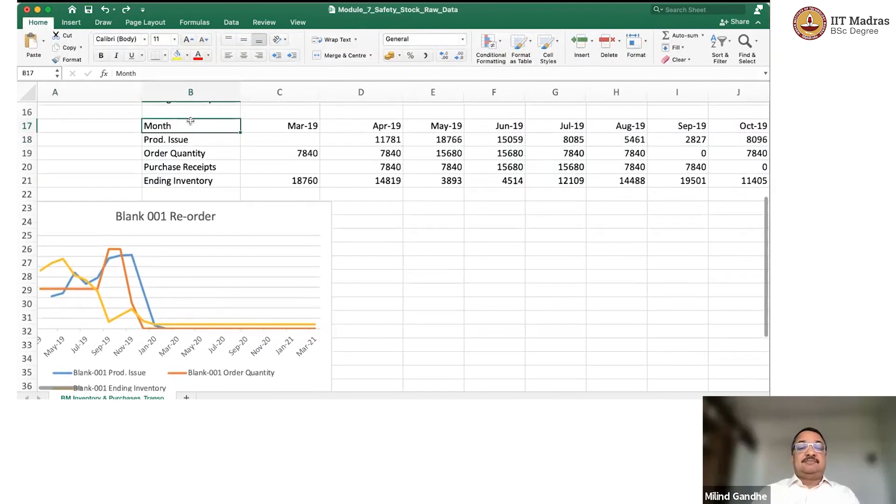
key("super+shift+Right")
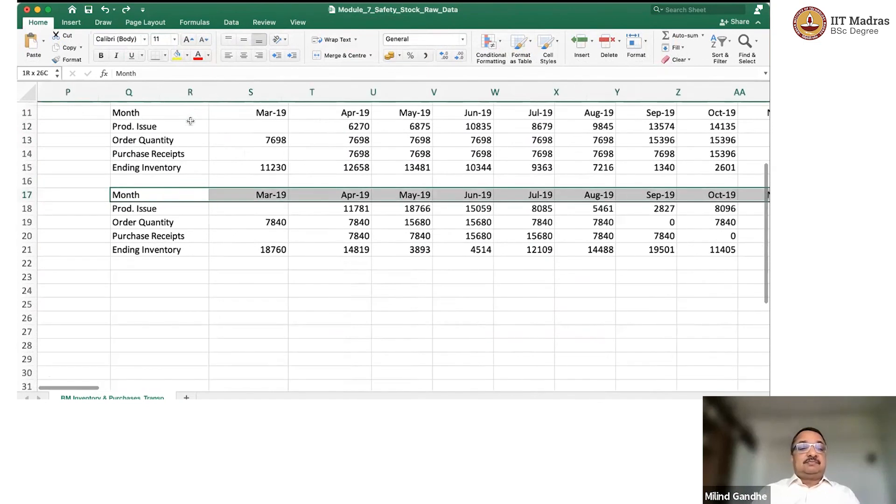
key("super+shift+Down")
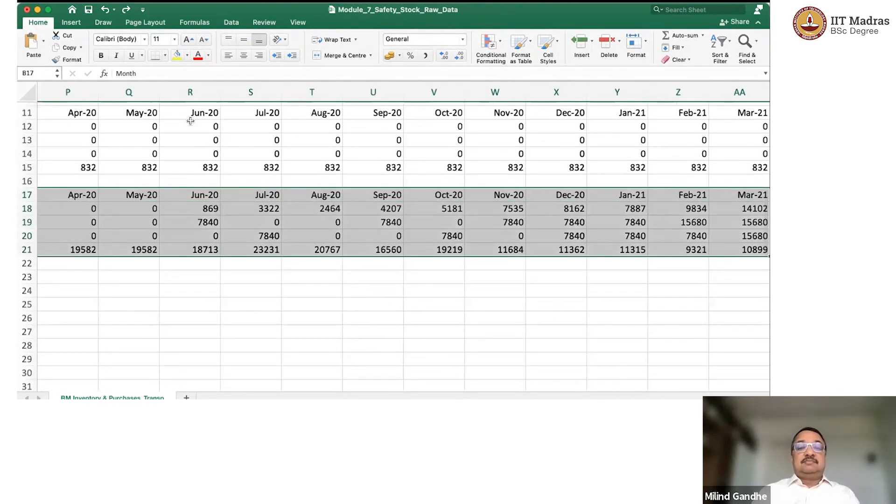
left_click(70, 23)
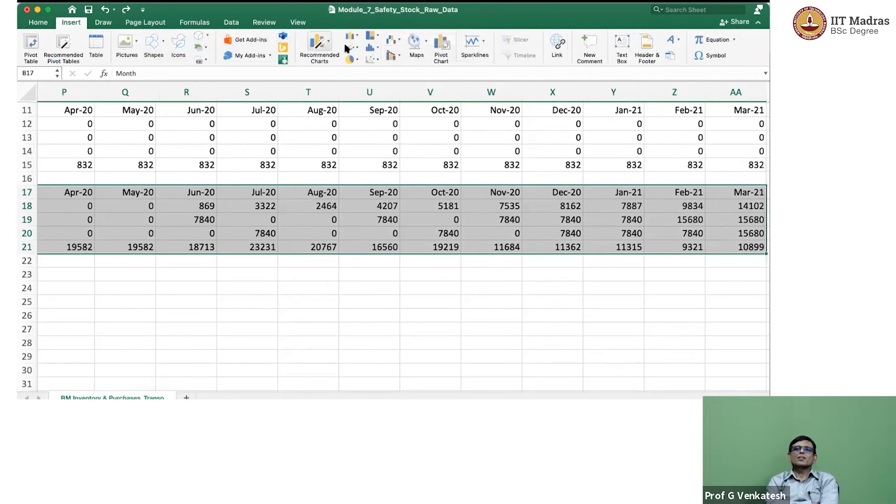
left_click(371, 96)
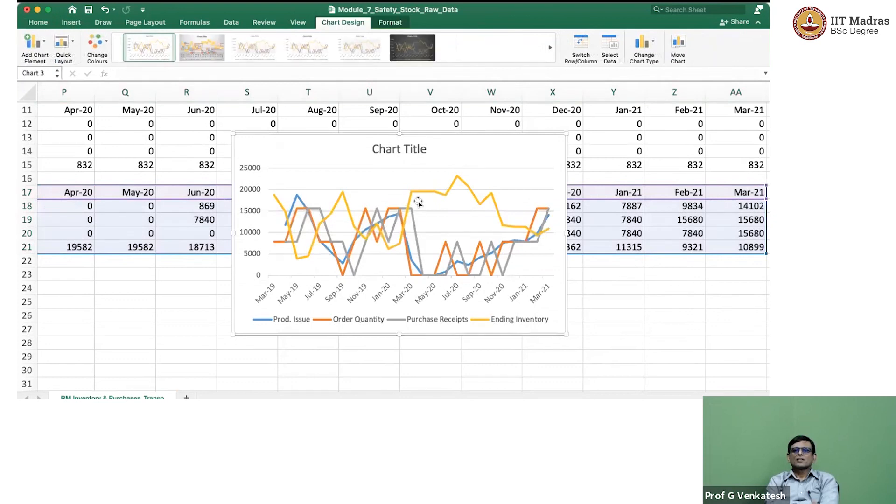
Set the title of the Blank-011 line chart to "Blank011 Re-order".
left_click(398, 147)
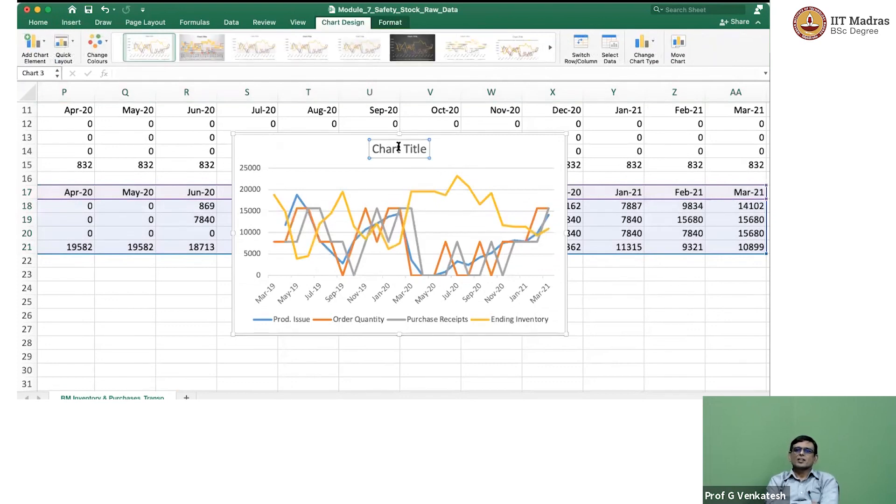
double_click(399, 148)
type("Blank")
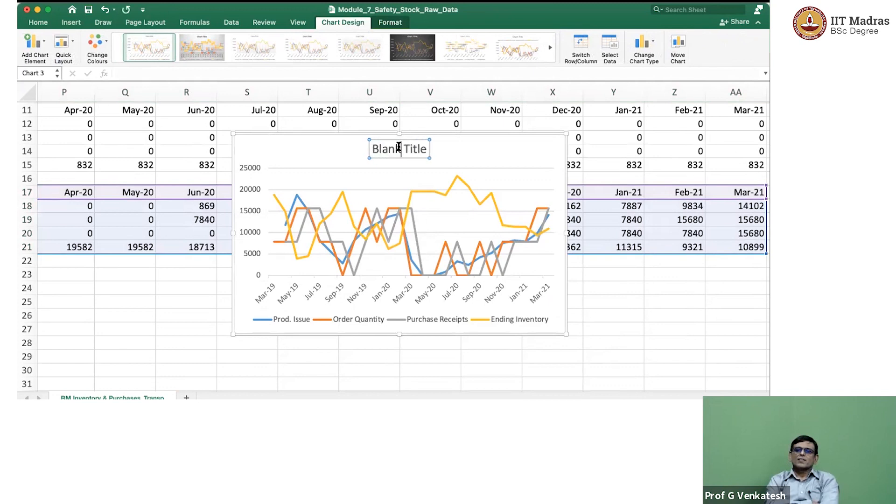
type("011")
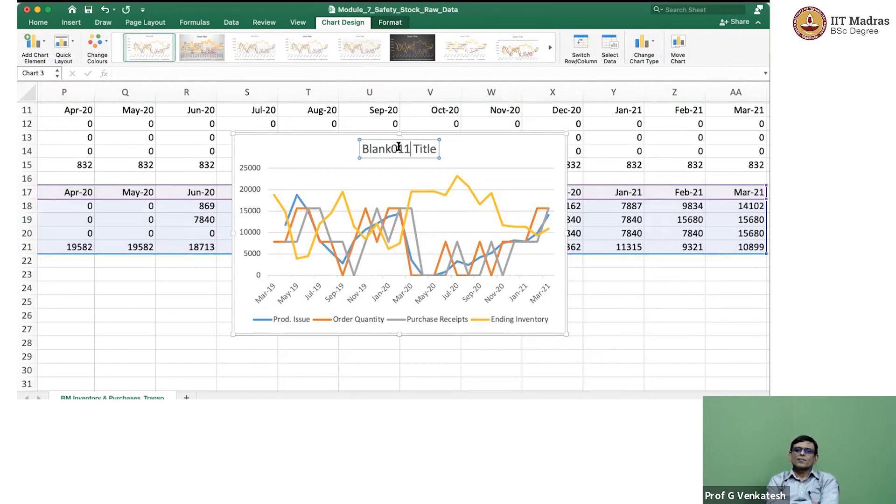
key("shift+Right")
key("shift+Right")
key("shift+Right")
key("shift+Right")
key("shift+Right")
type("Re")
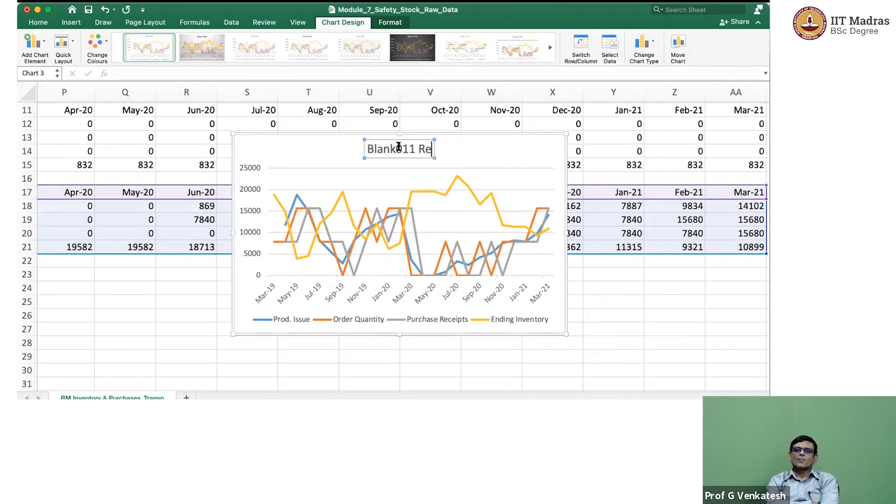
type("-order")
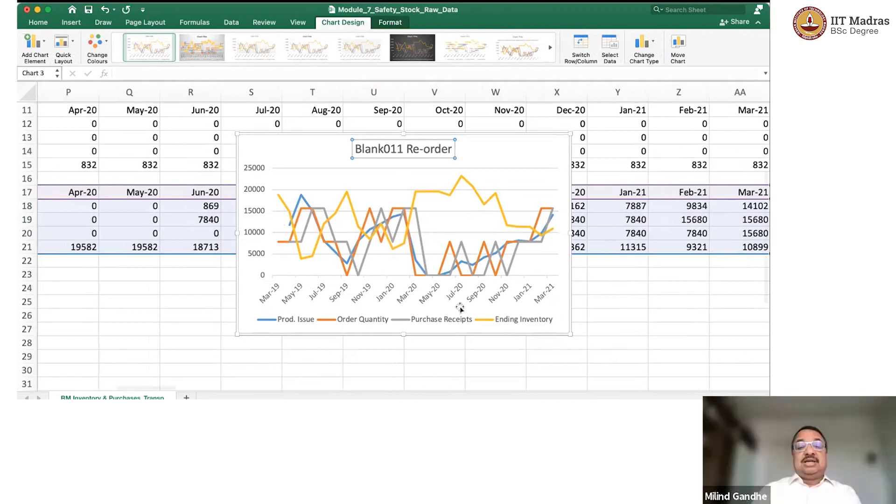
Delete the Purchase Receipts series from the Blank011 Re-order chart.
scroll(476, 378, "left", 2)
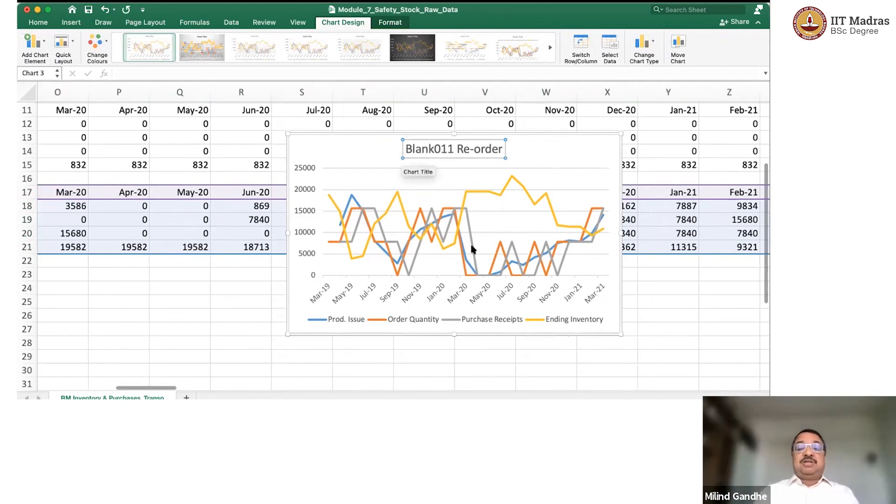
left_click(468, 226)
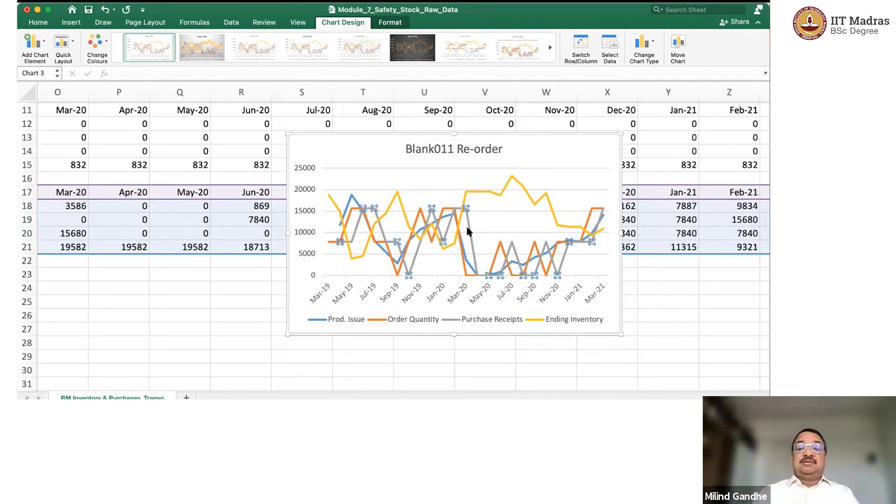
key("Delete")
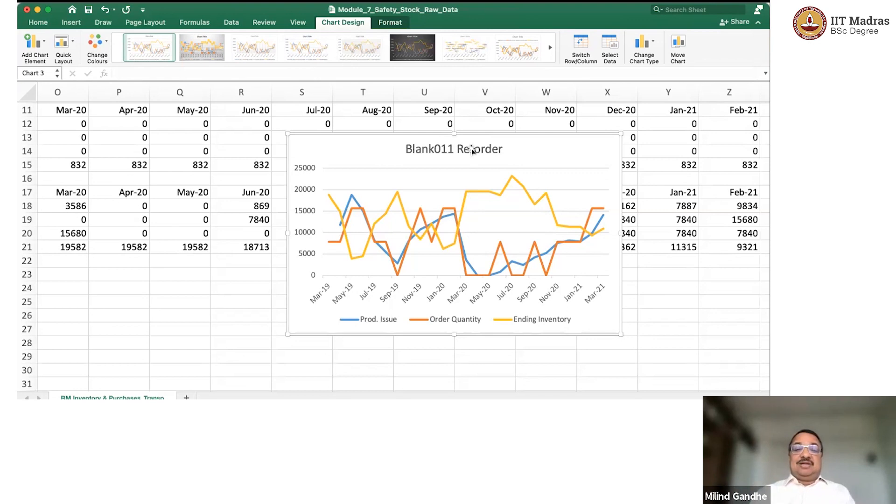
Move the Blank011 Re-order chart just below the Blank-011 table so that it starts at column K.
left_click_drag(476, 136, 453, 265)
scroll(186, 275, "left", 5)
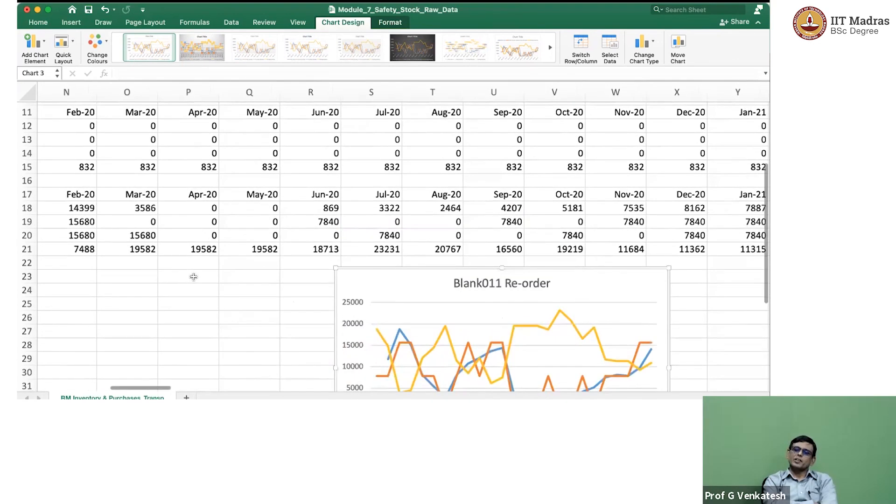
scroll(194, 277, "left", 6)
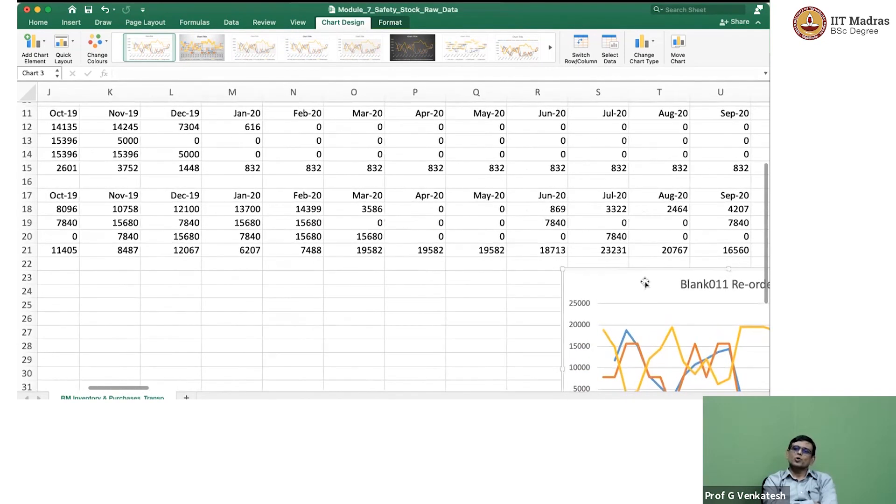
left_click_drag(644, 283, 177, 280)
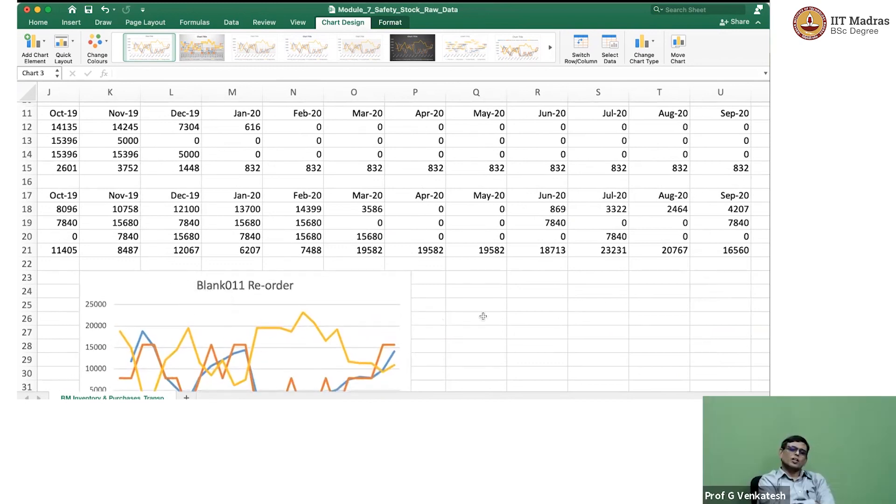
scroll(488, 317, "left", 3)
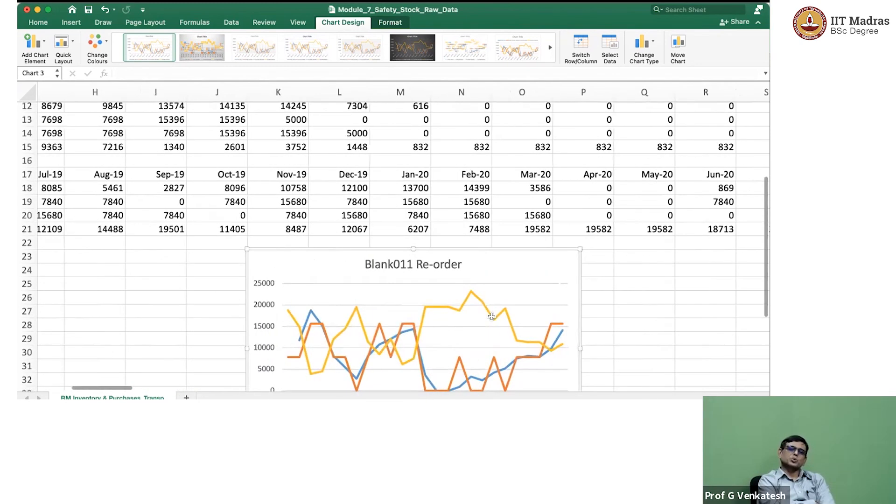
scroll(490, 316, "down", 5)
scroll(491, 317, "up", 1)
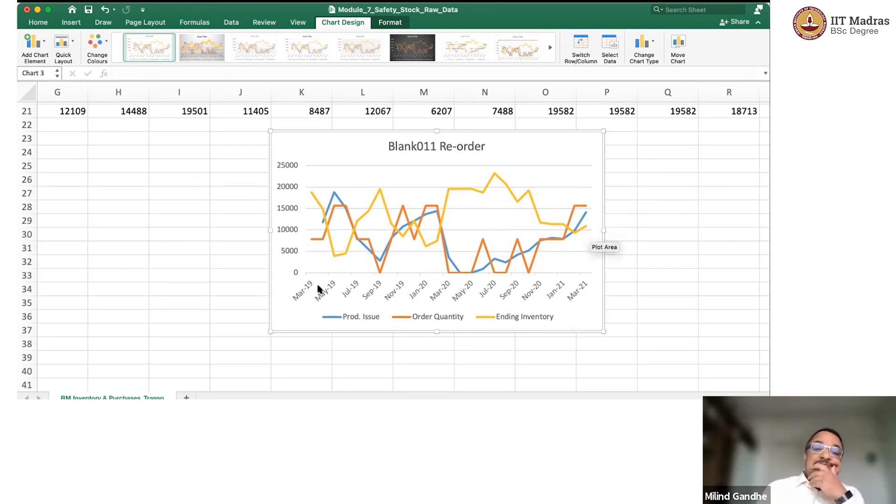
scroll(149, 325, "down", 1)
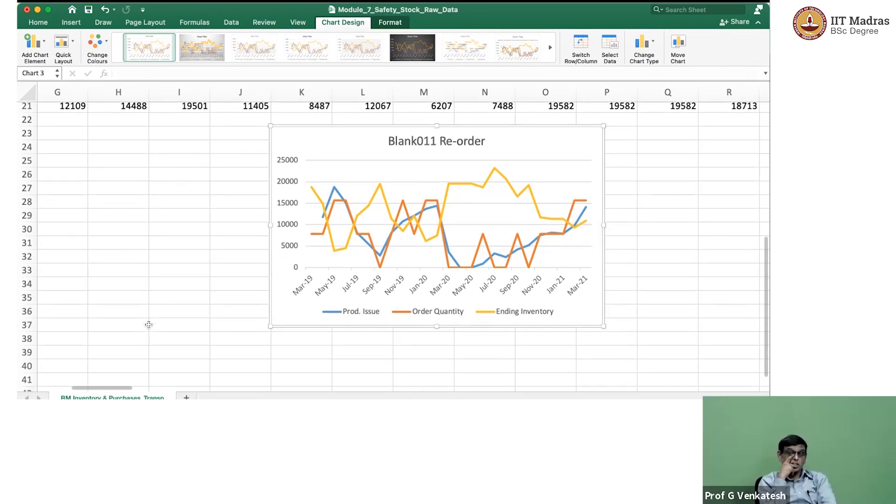